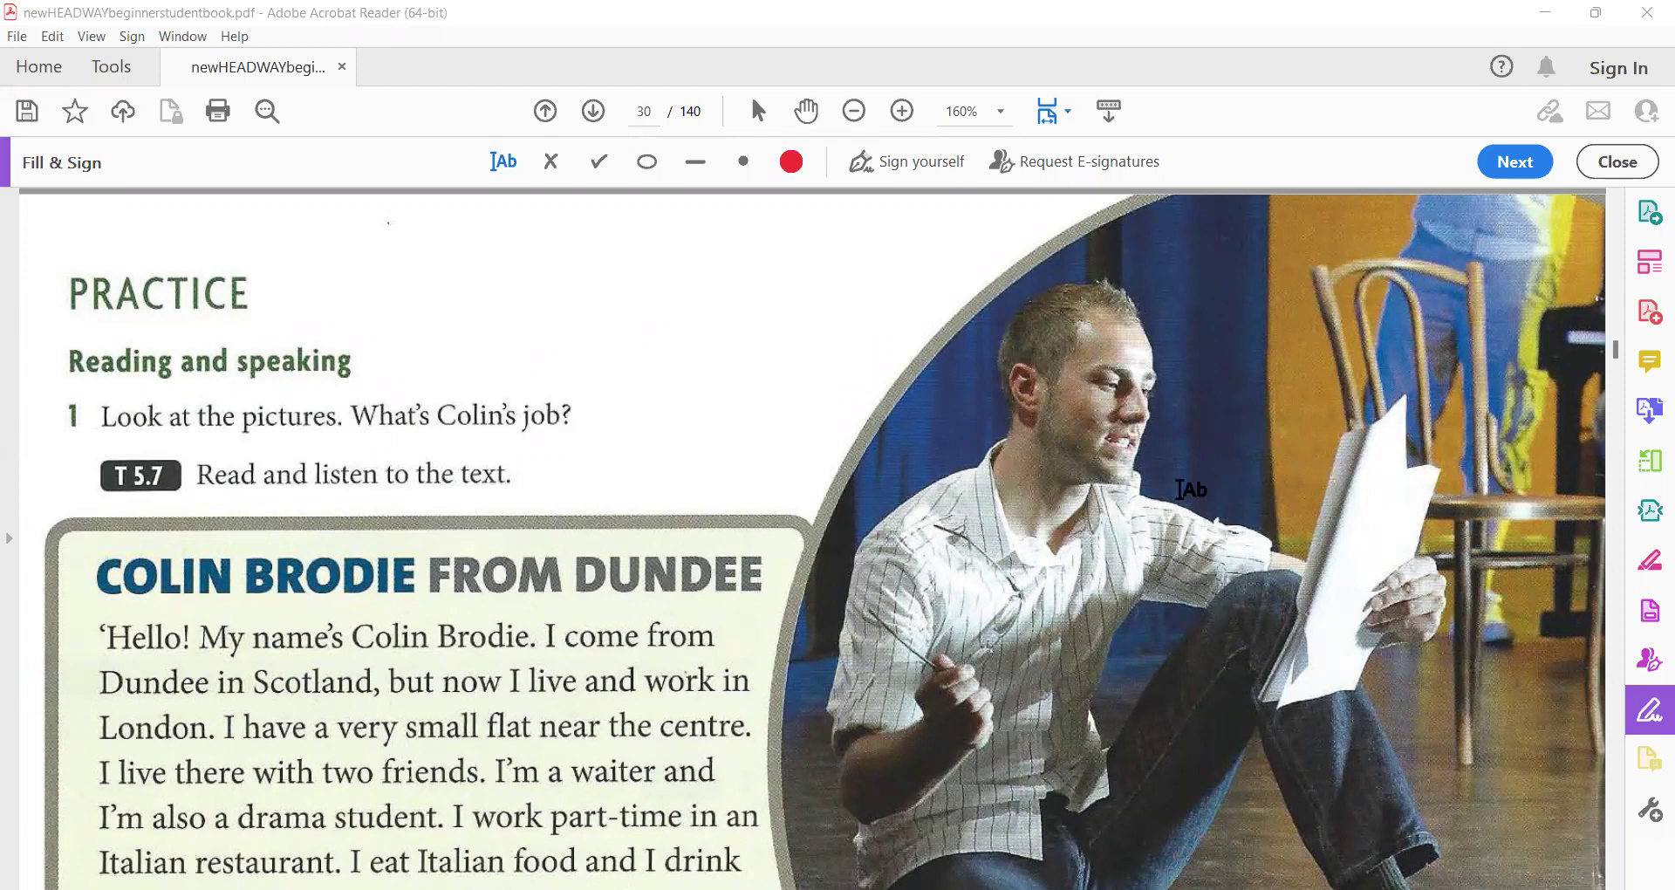
left_click(822, 514)
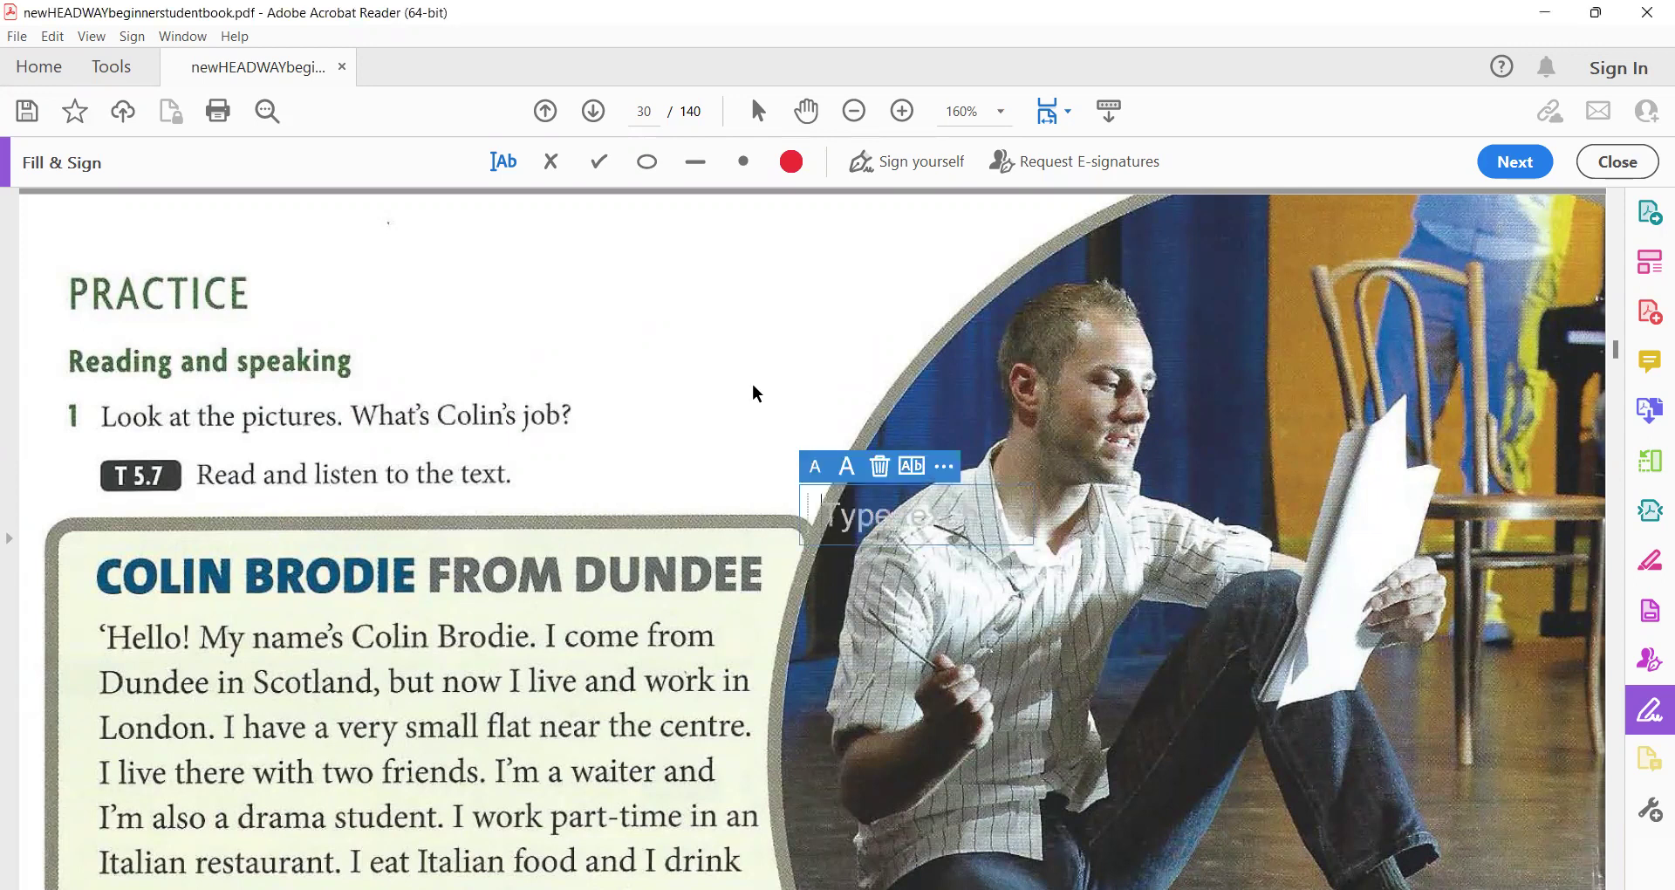
key("Escape")
scroll(748, 386, "down", 5)
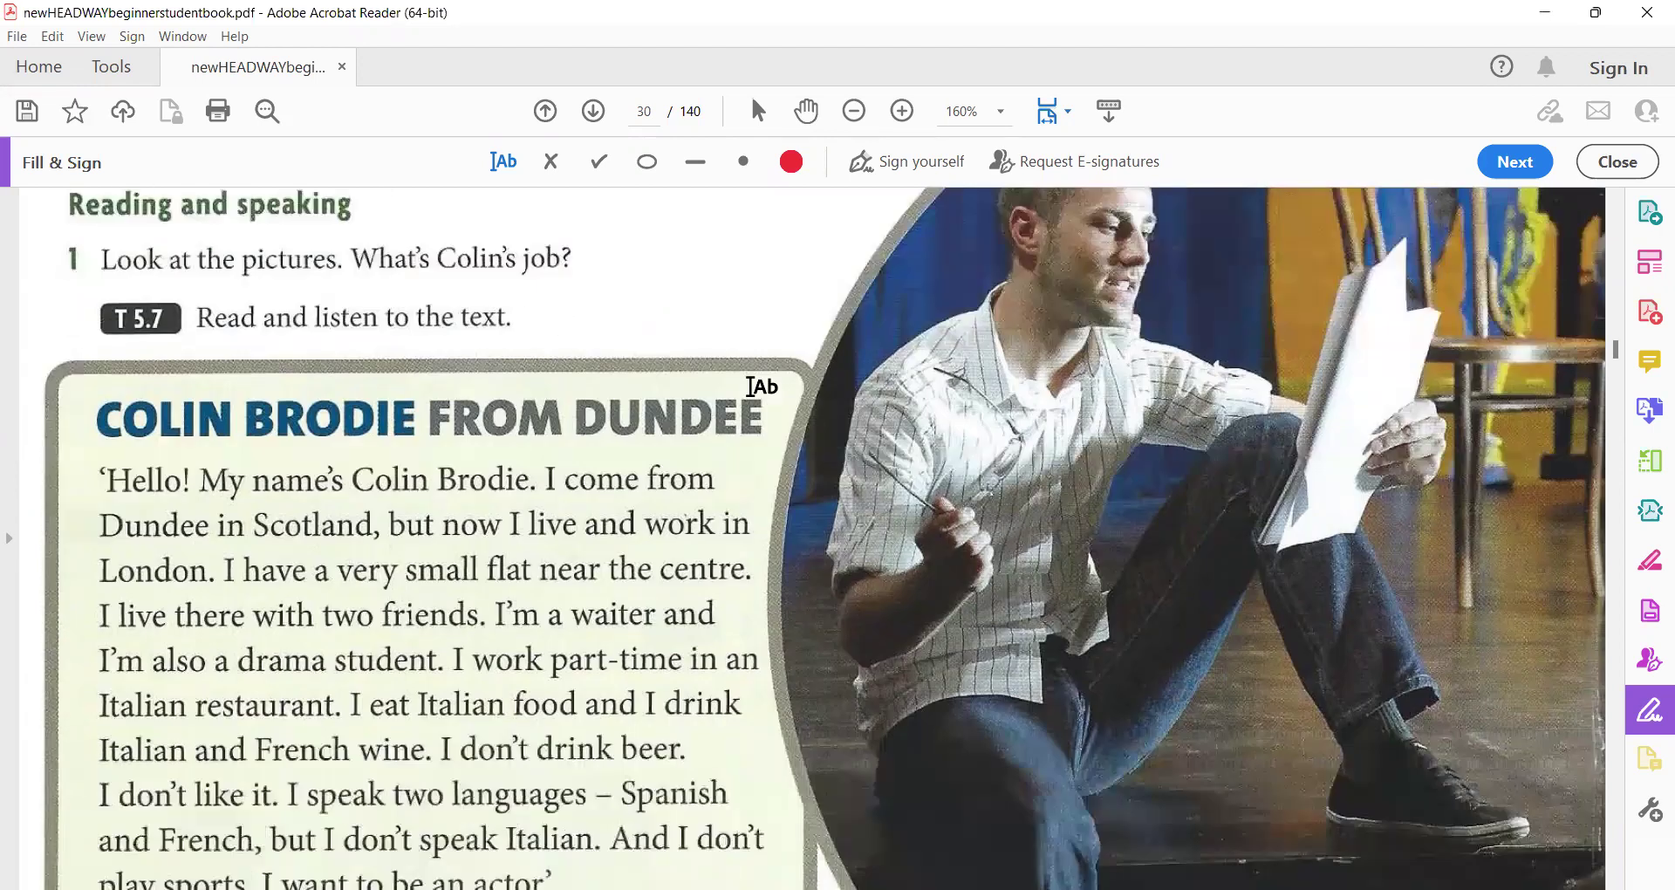
scroll(749, 386, "down", 1)
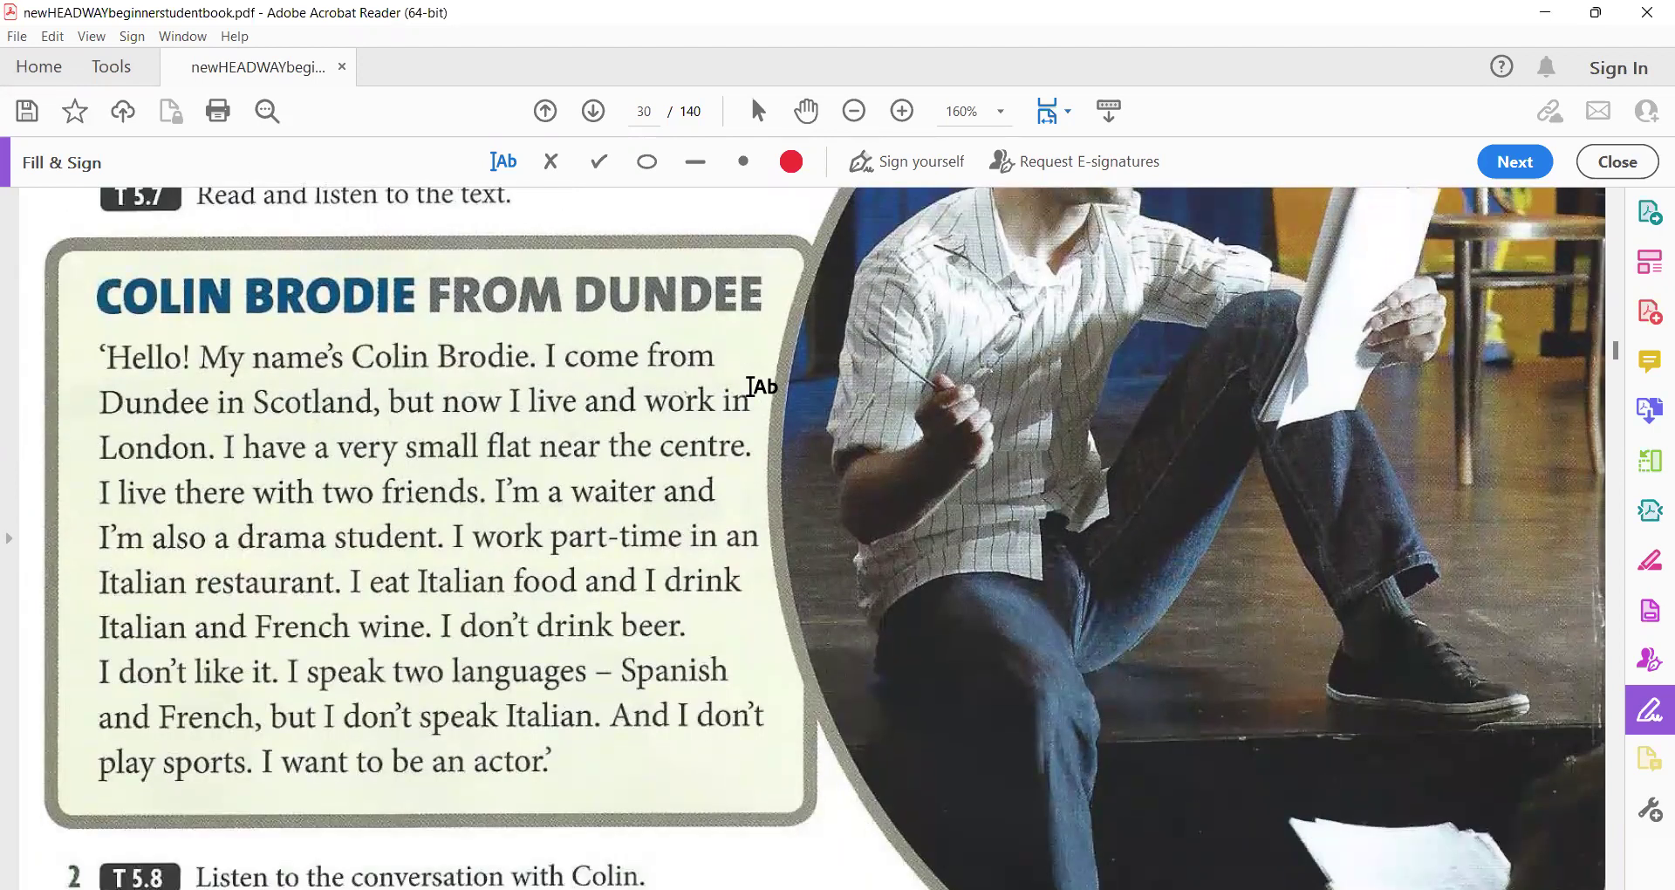
scroll(748, 386, "up", 2)
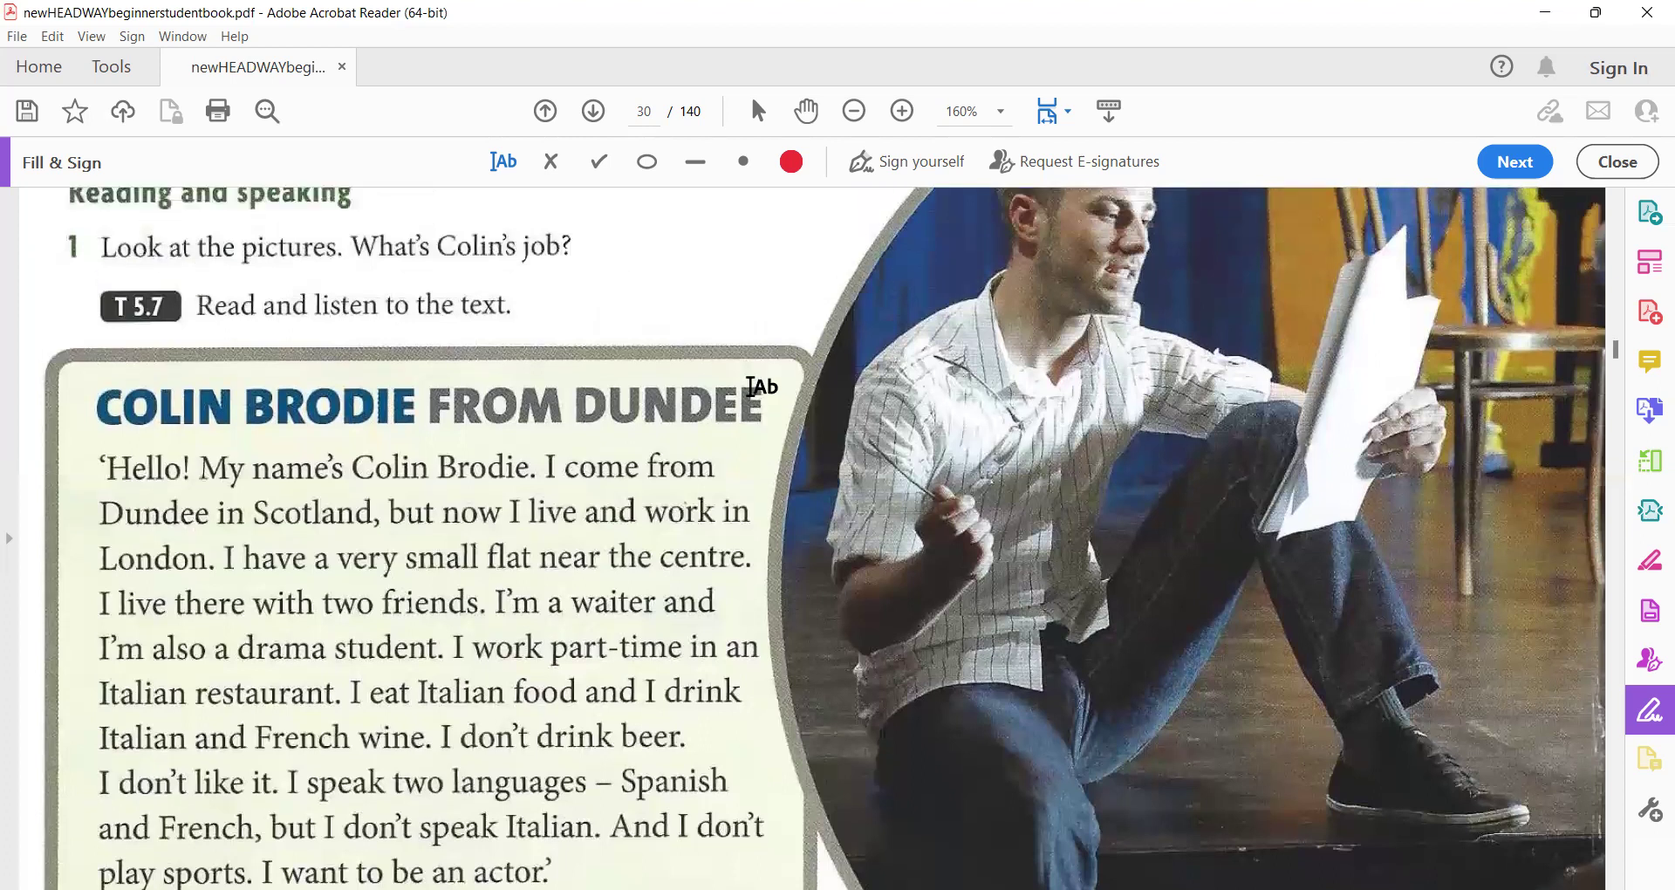
scroll(748, 385, "up", 3)
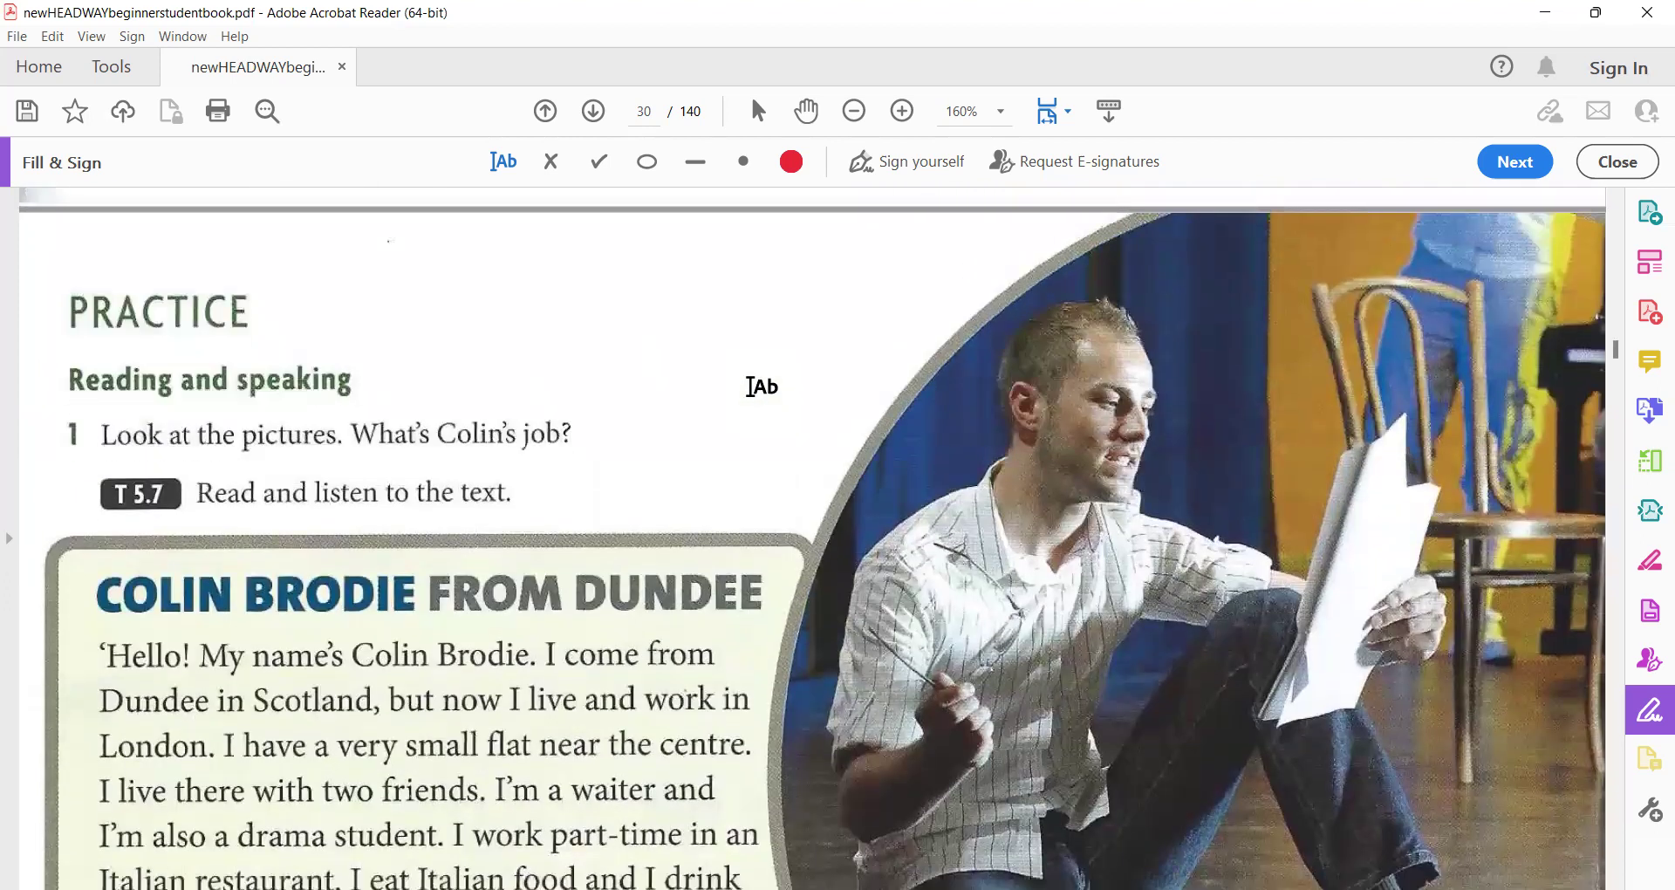
scroll(761, 385, "down", 1)
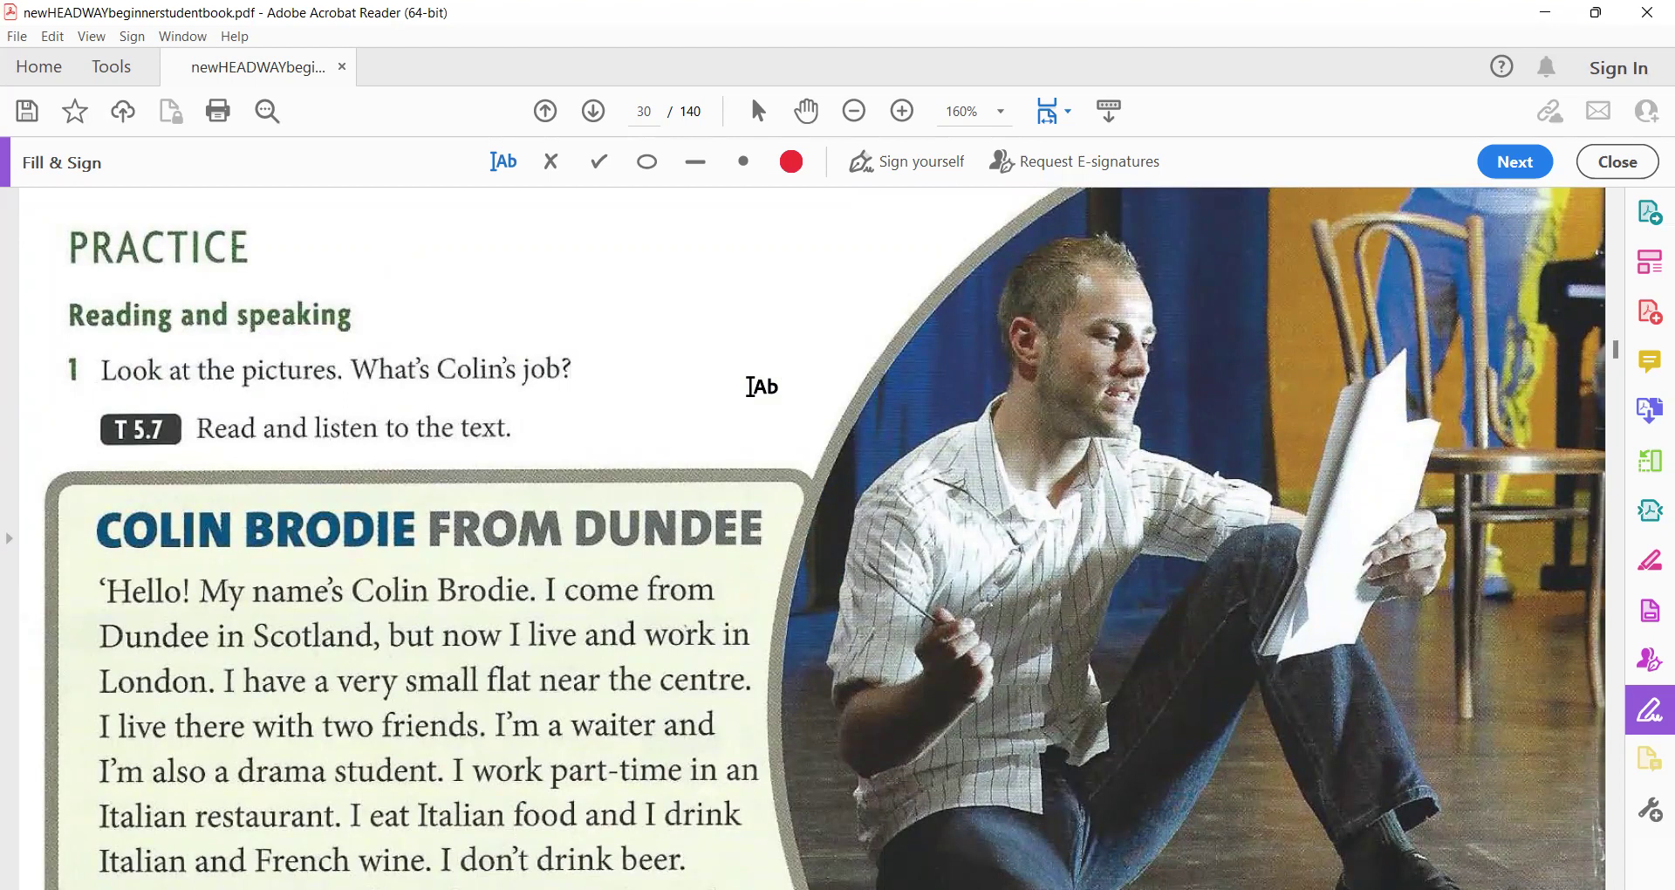
scroll(762, 385, "down", 1)
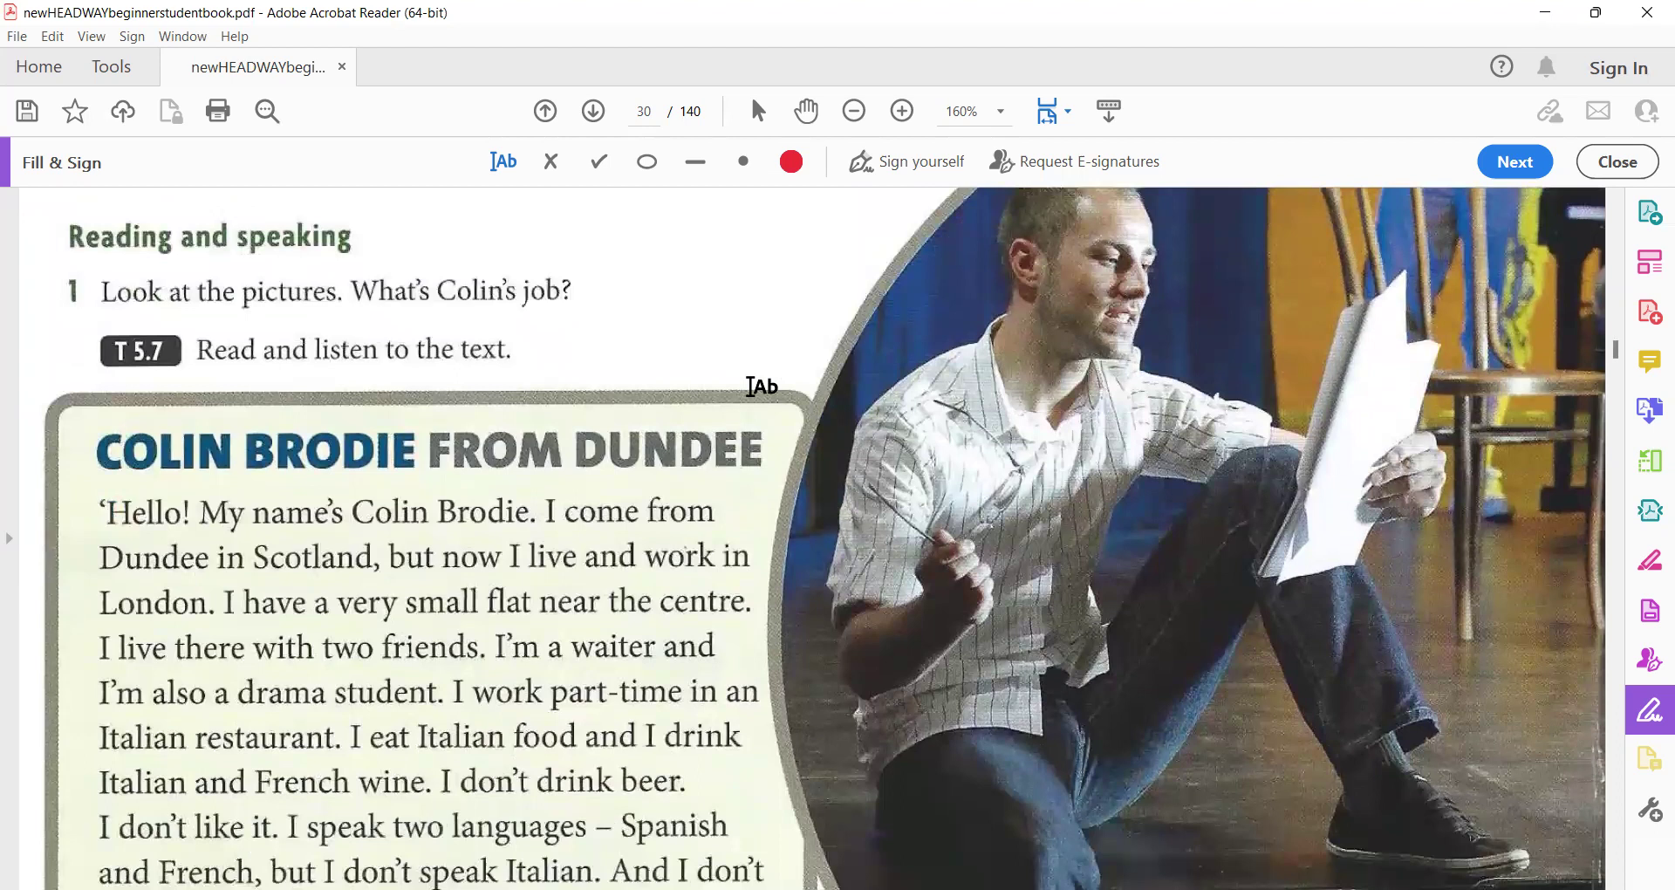
scroll(762, 385, "down", 1)
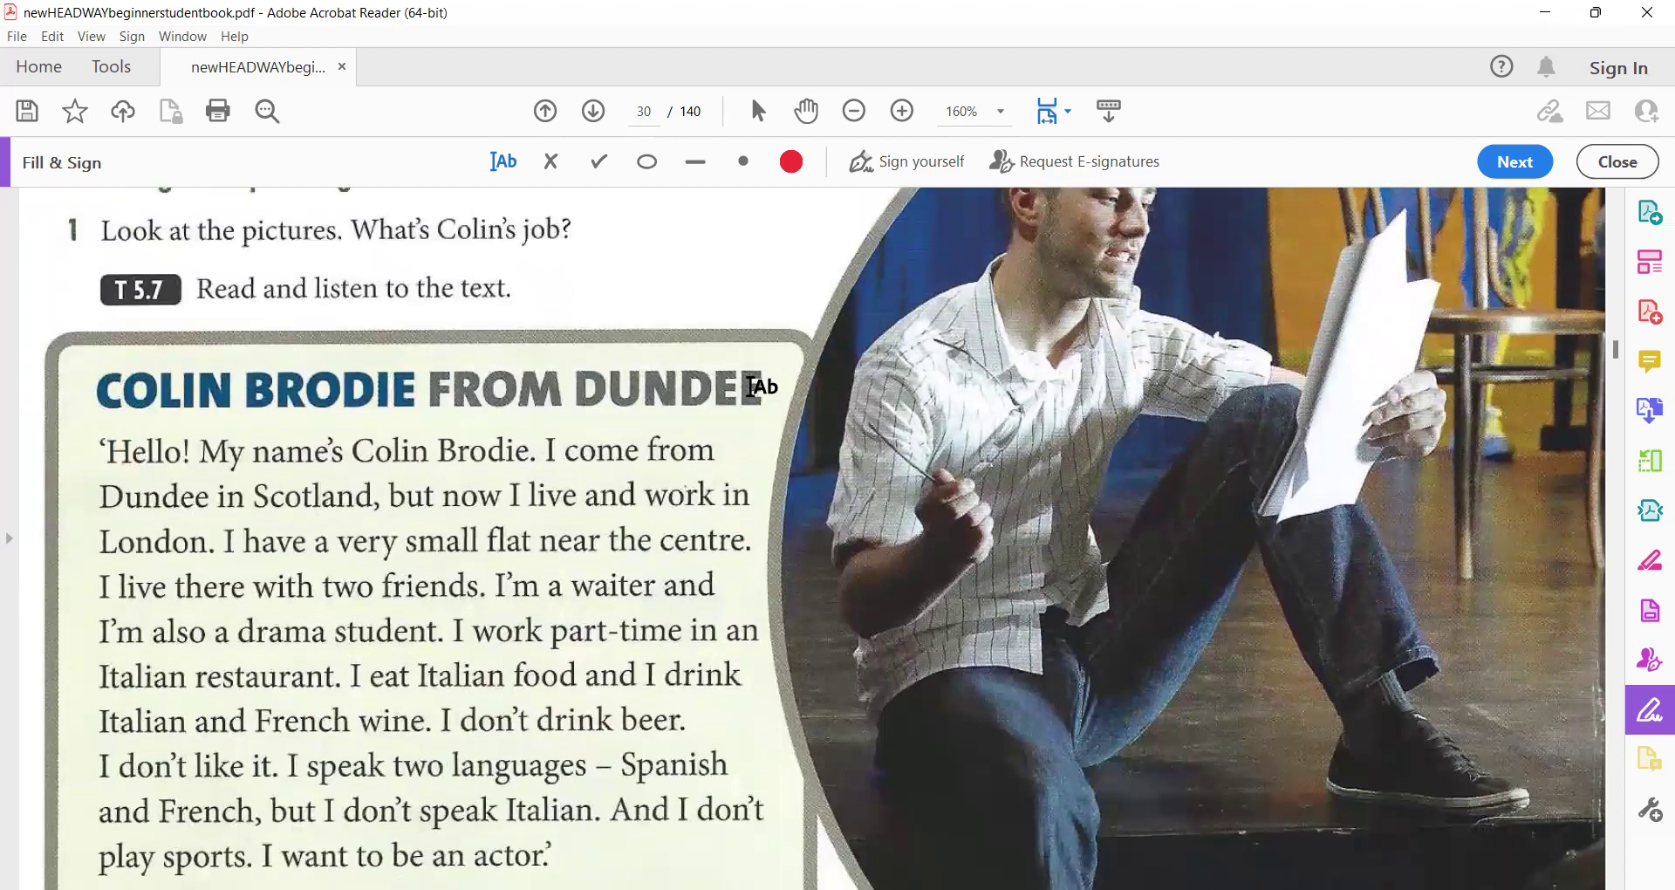
scroll(761, 385, "down", 1)
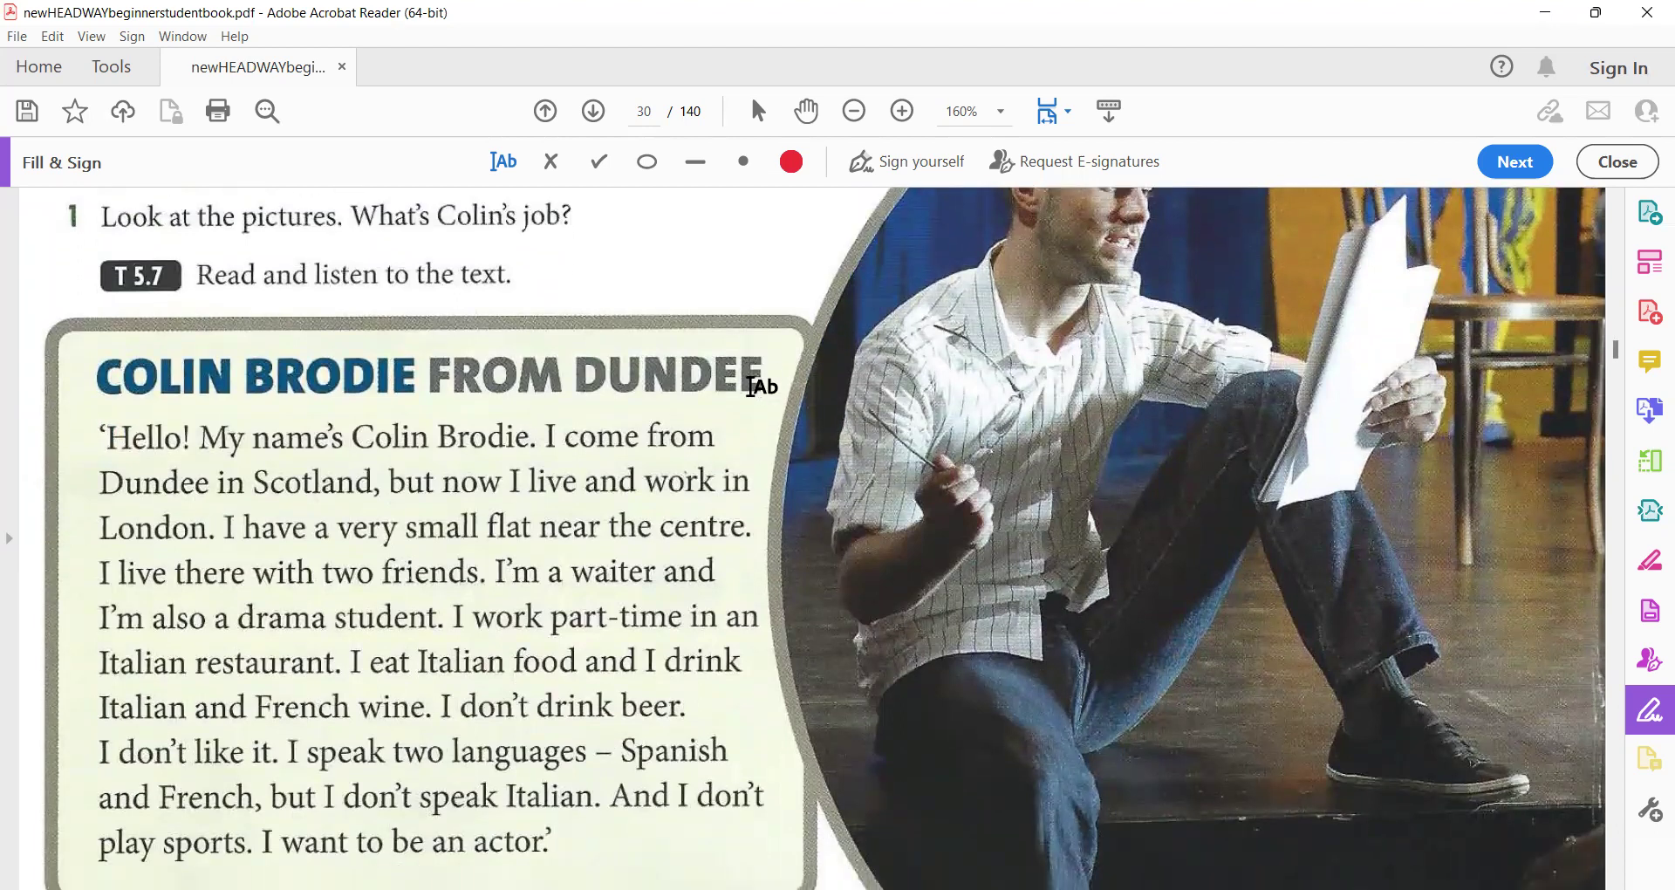
scroll(761, 386, "down", 1)
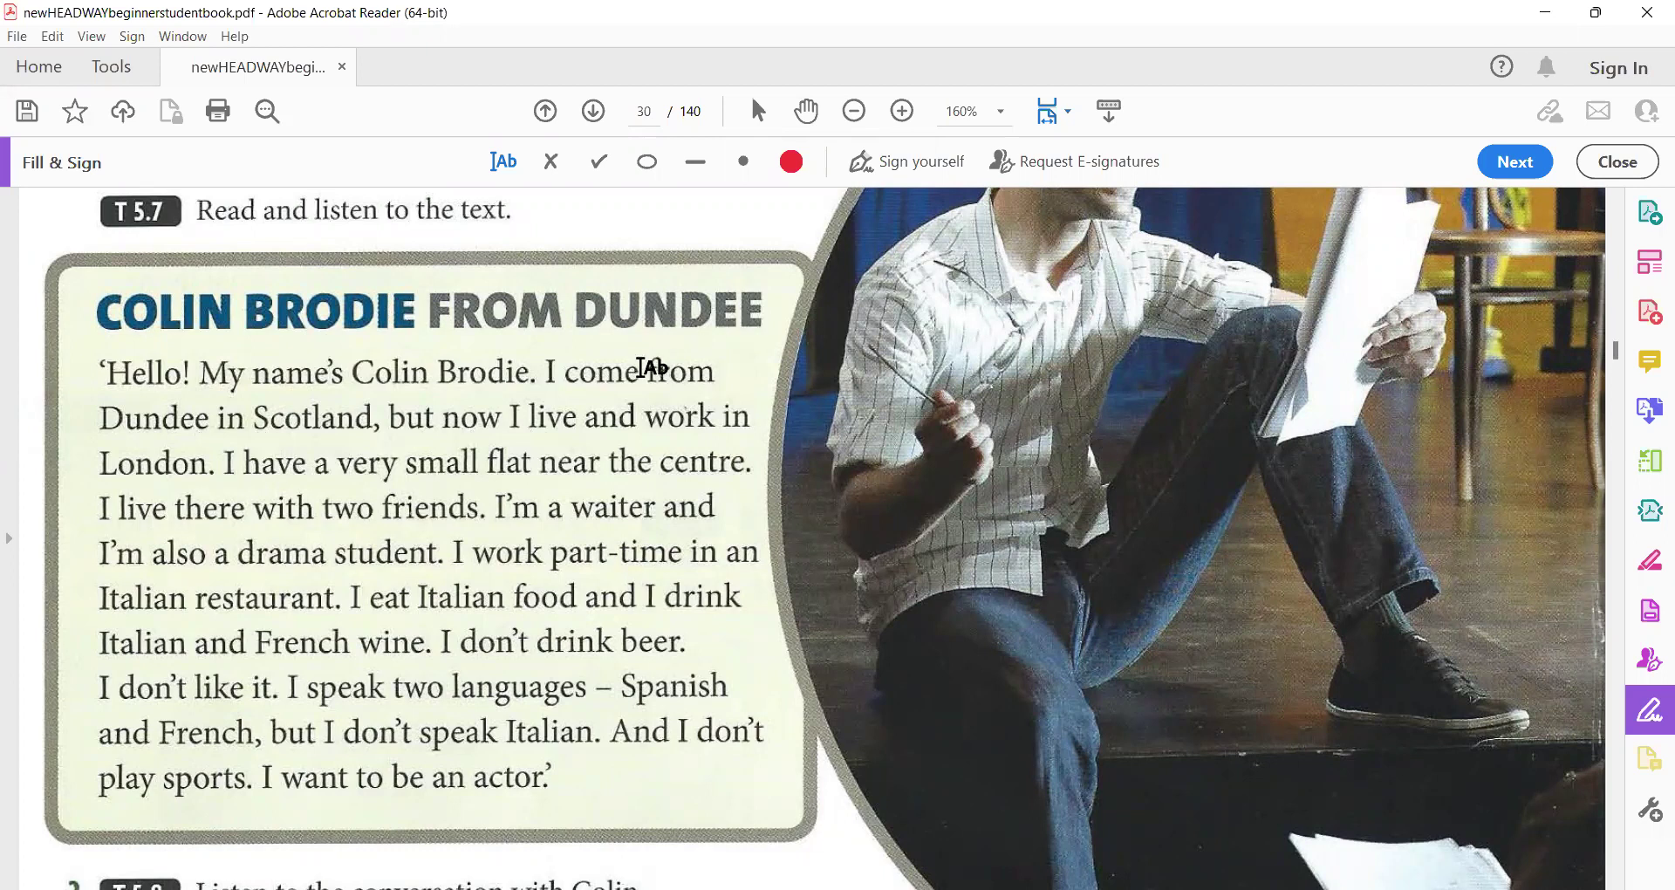
- Underline come, live, work, have, live, work, eat and drink with red line marks
left_click(703, 165)
left_click(598, 389)
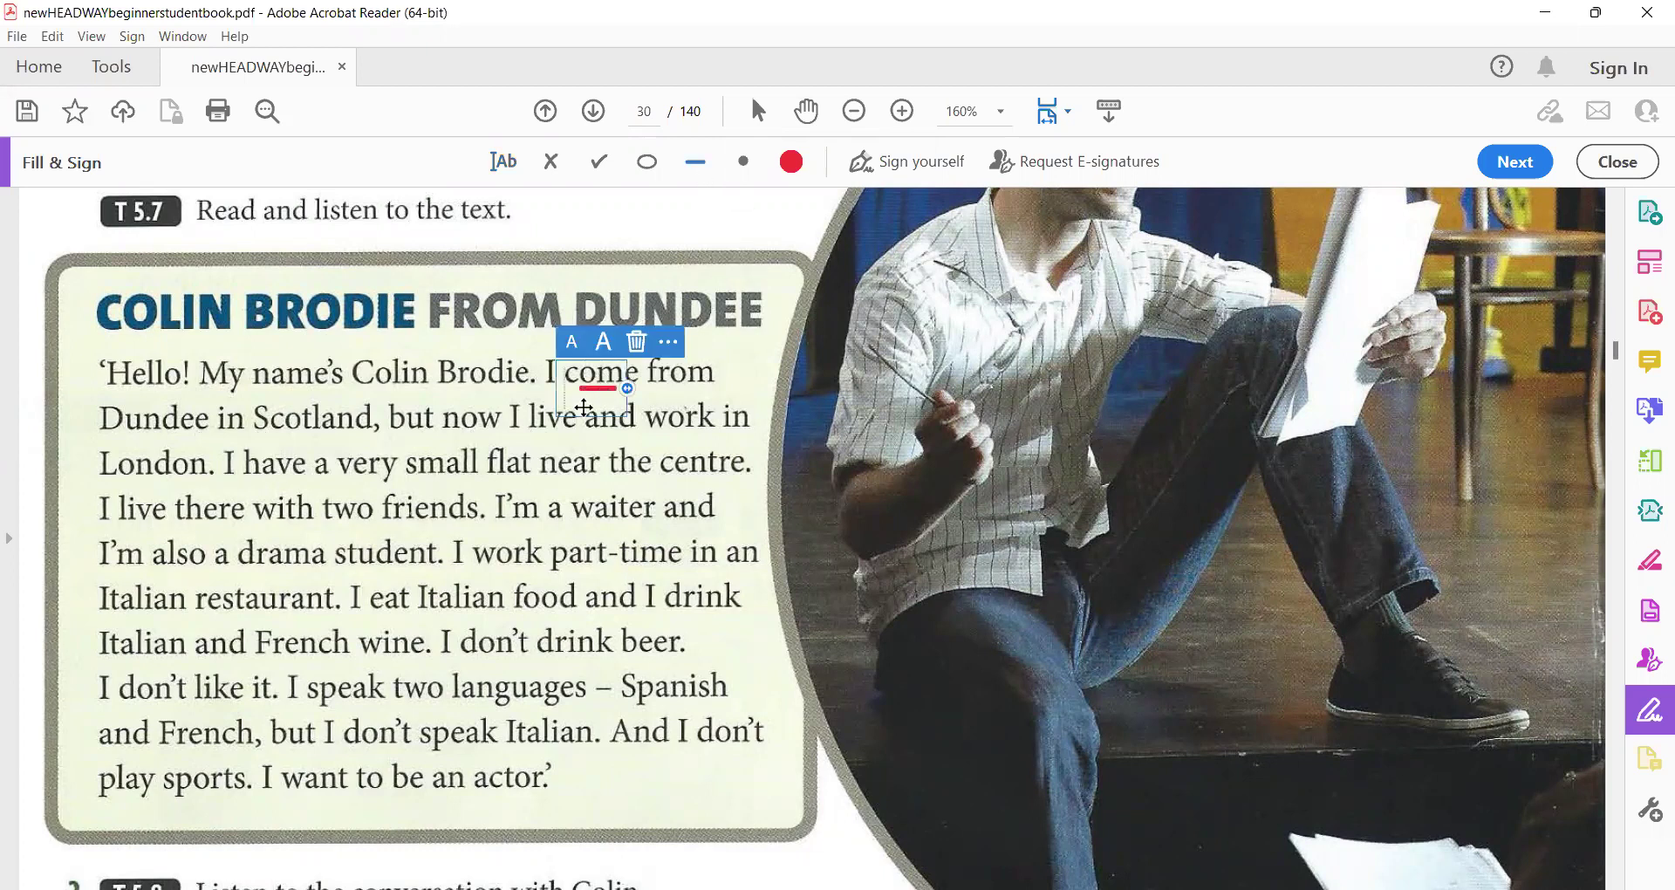
left_click(544, 431)
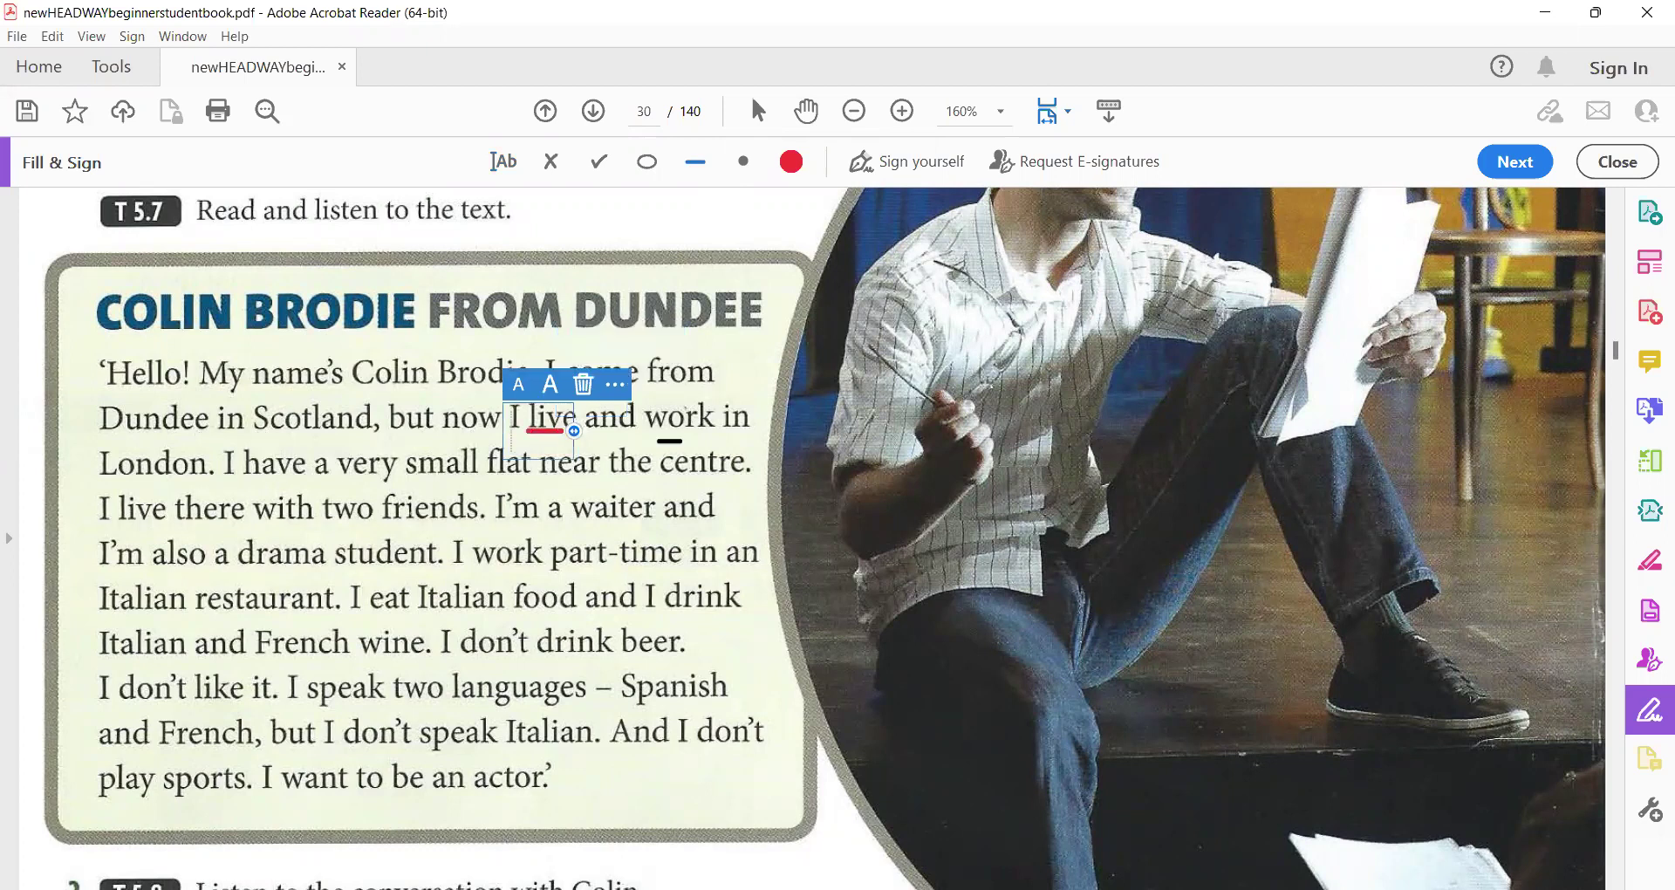
left_click(671, 430)
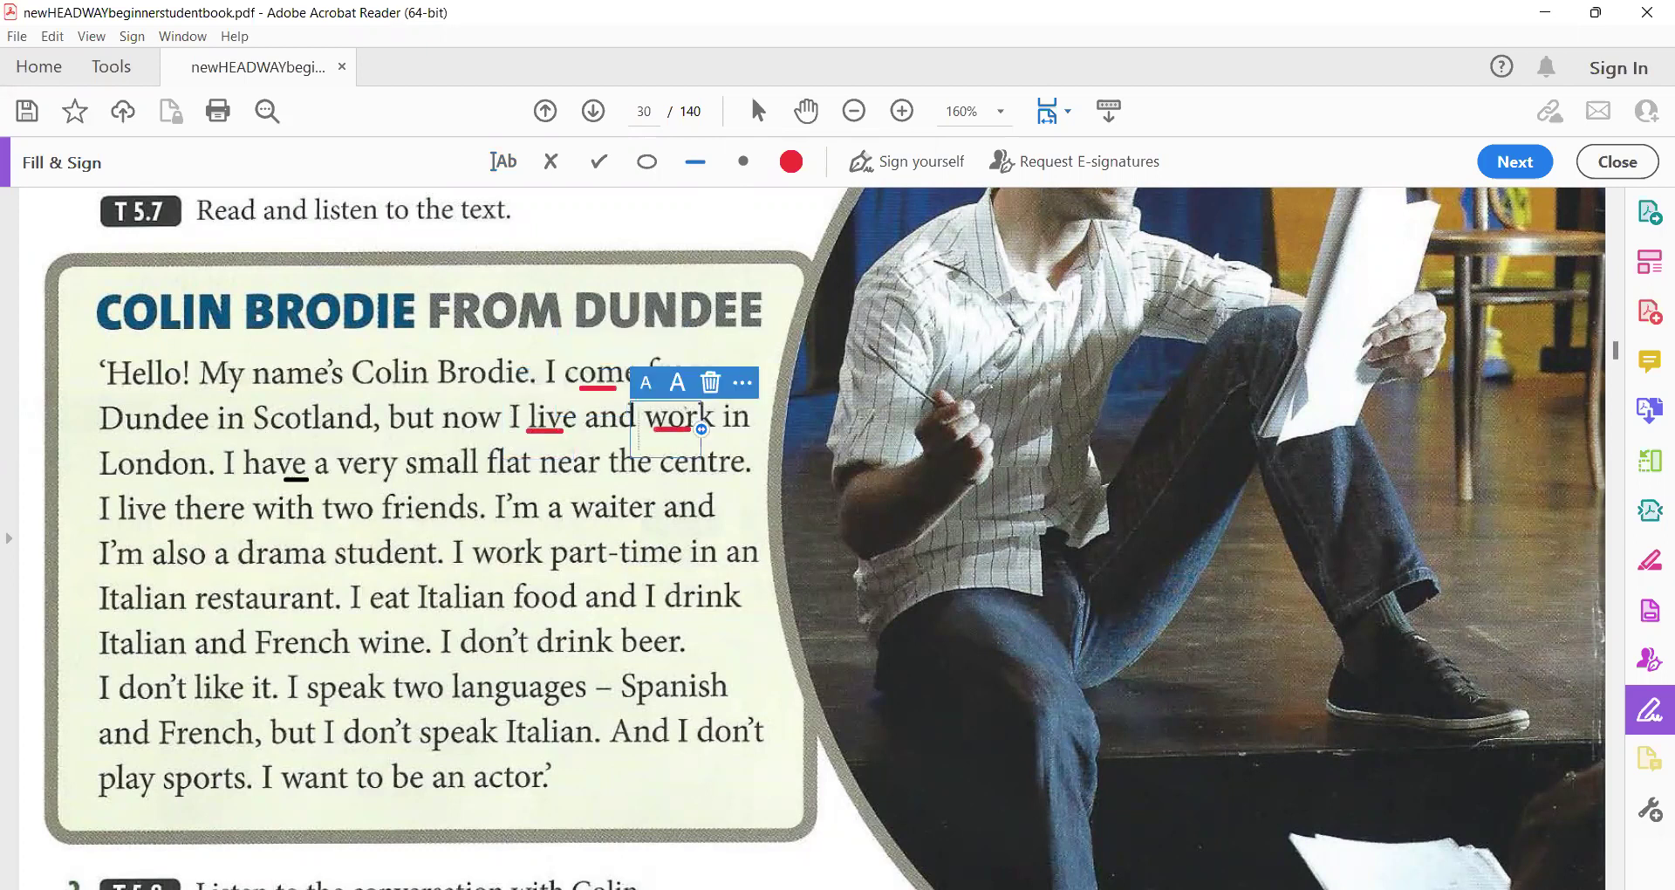
left_click(273, 478)
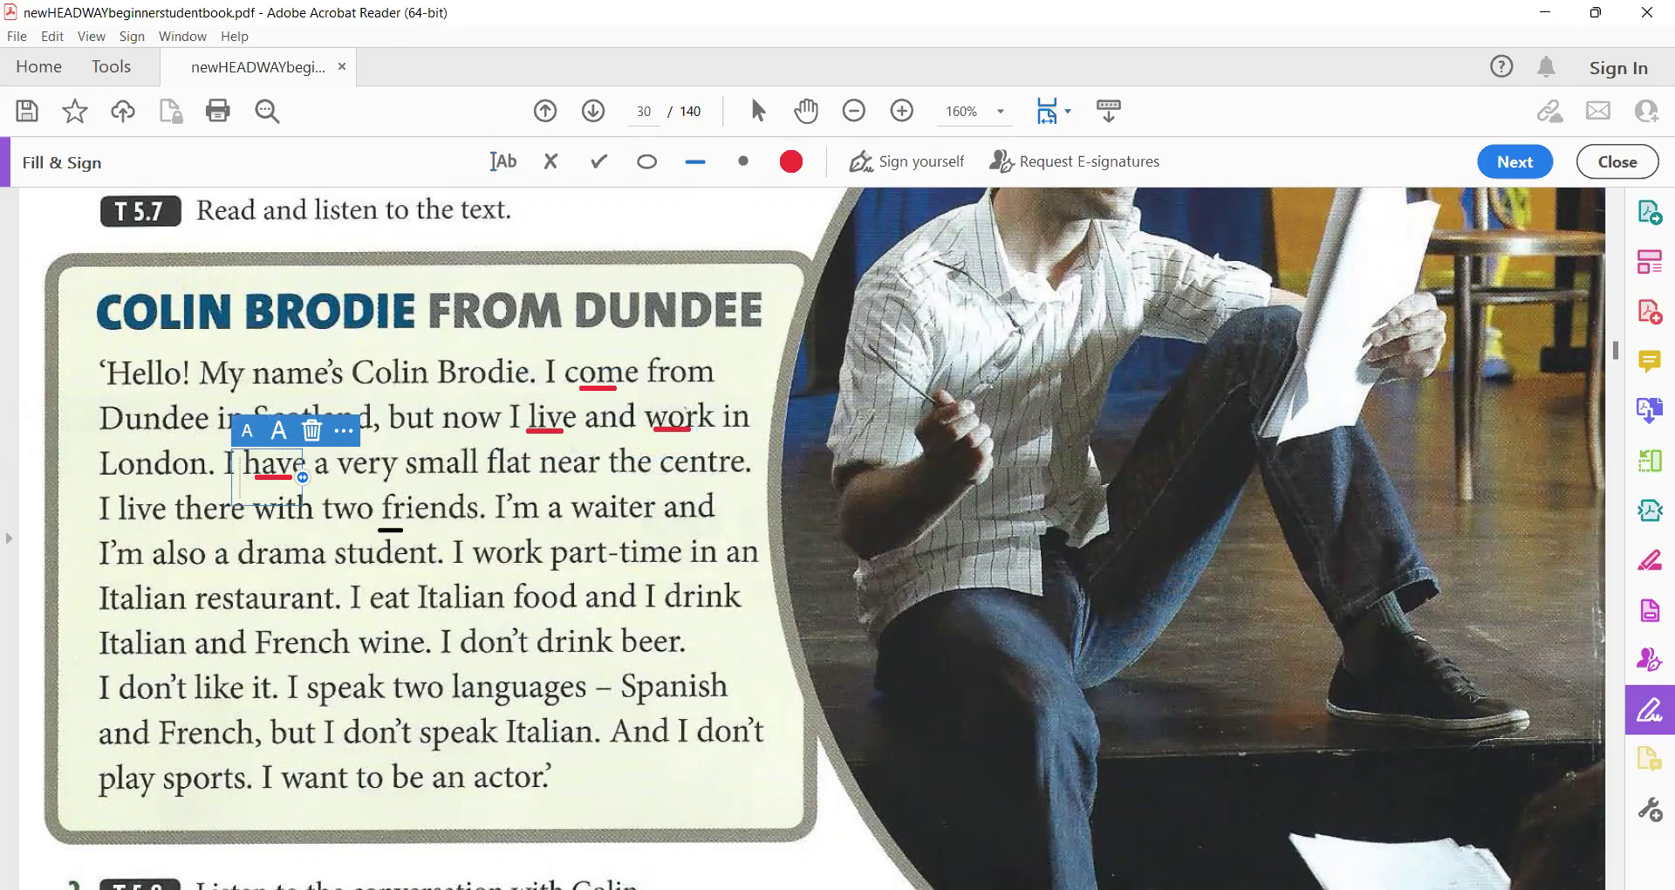
left_click(133, 526)
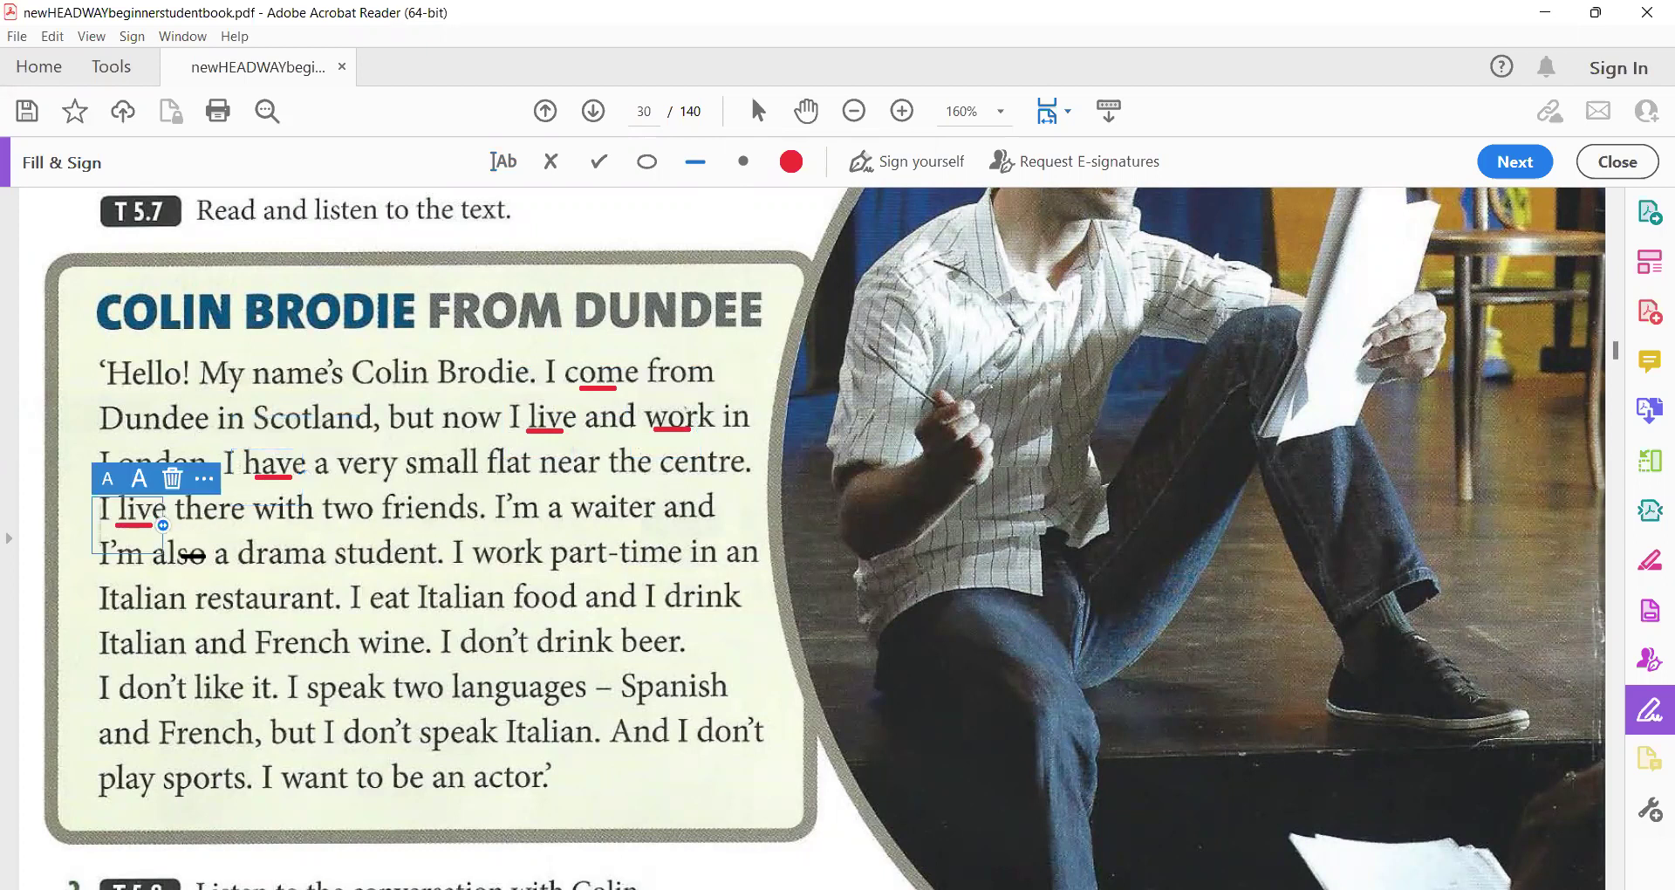
left_click(503, 568)
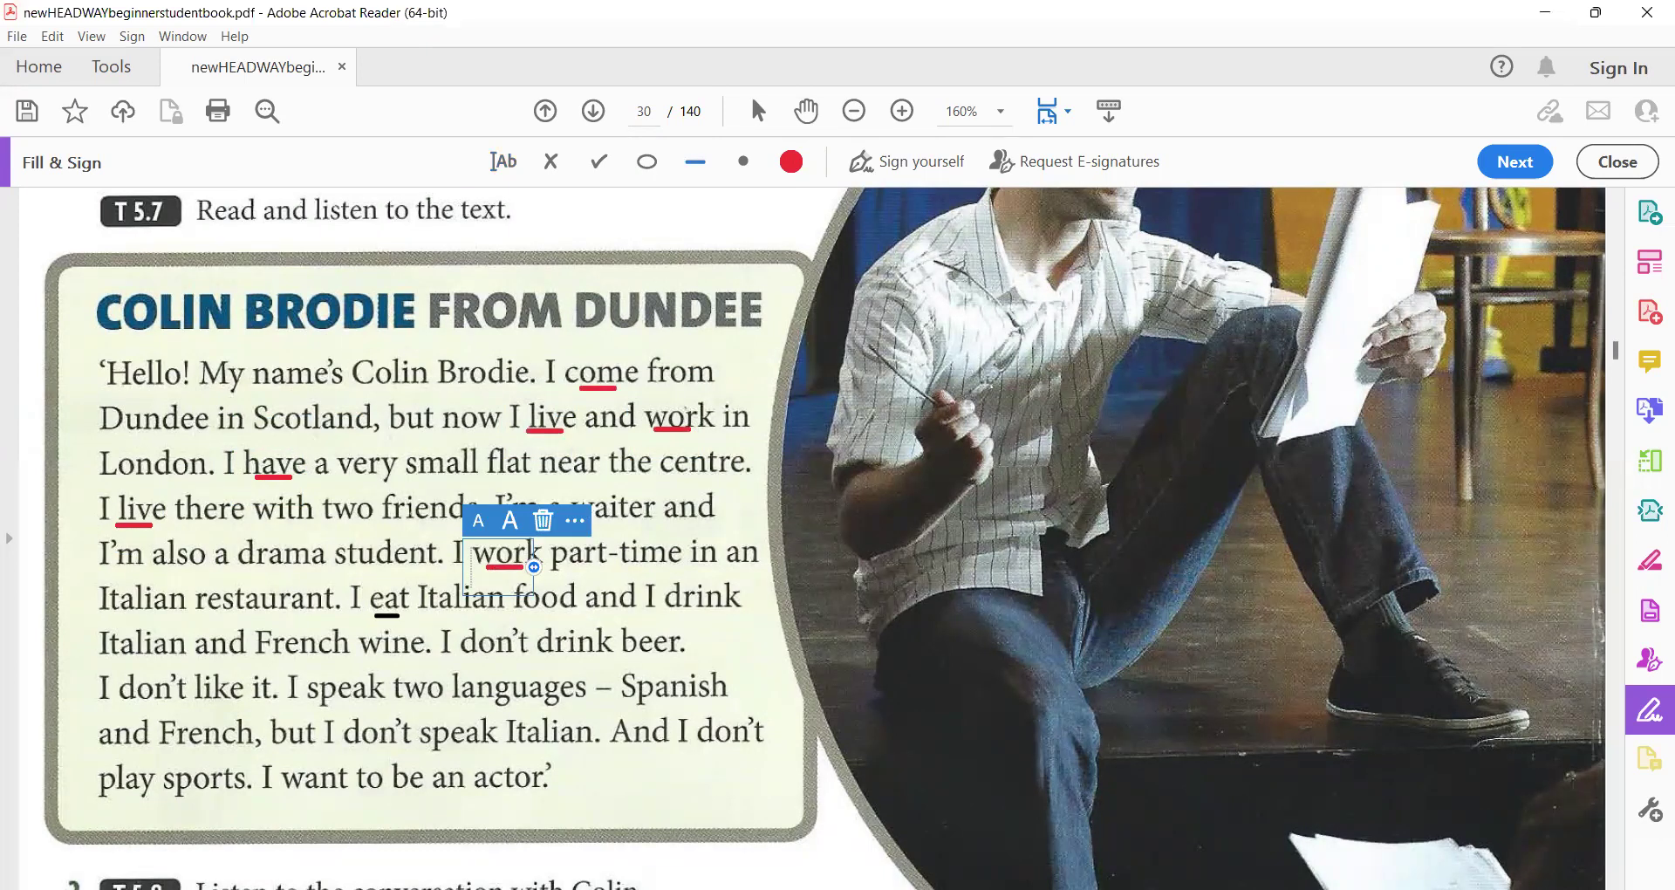
left_click(385, 614)
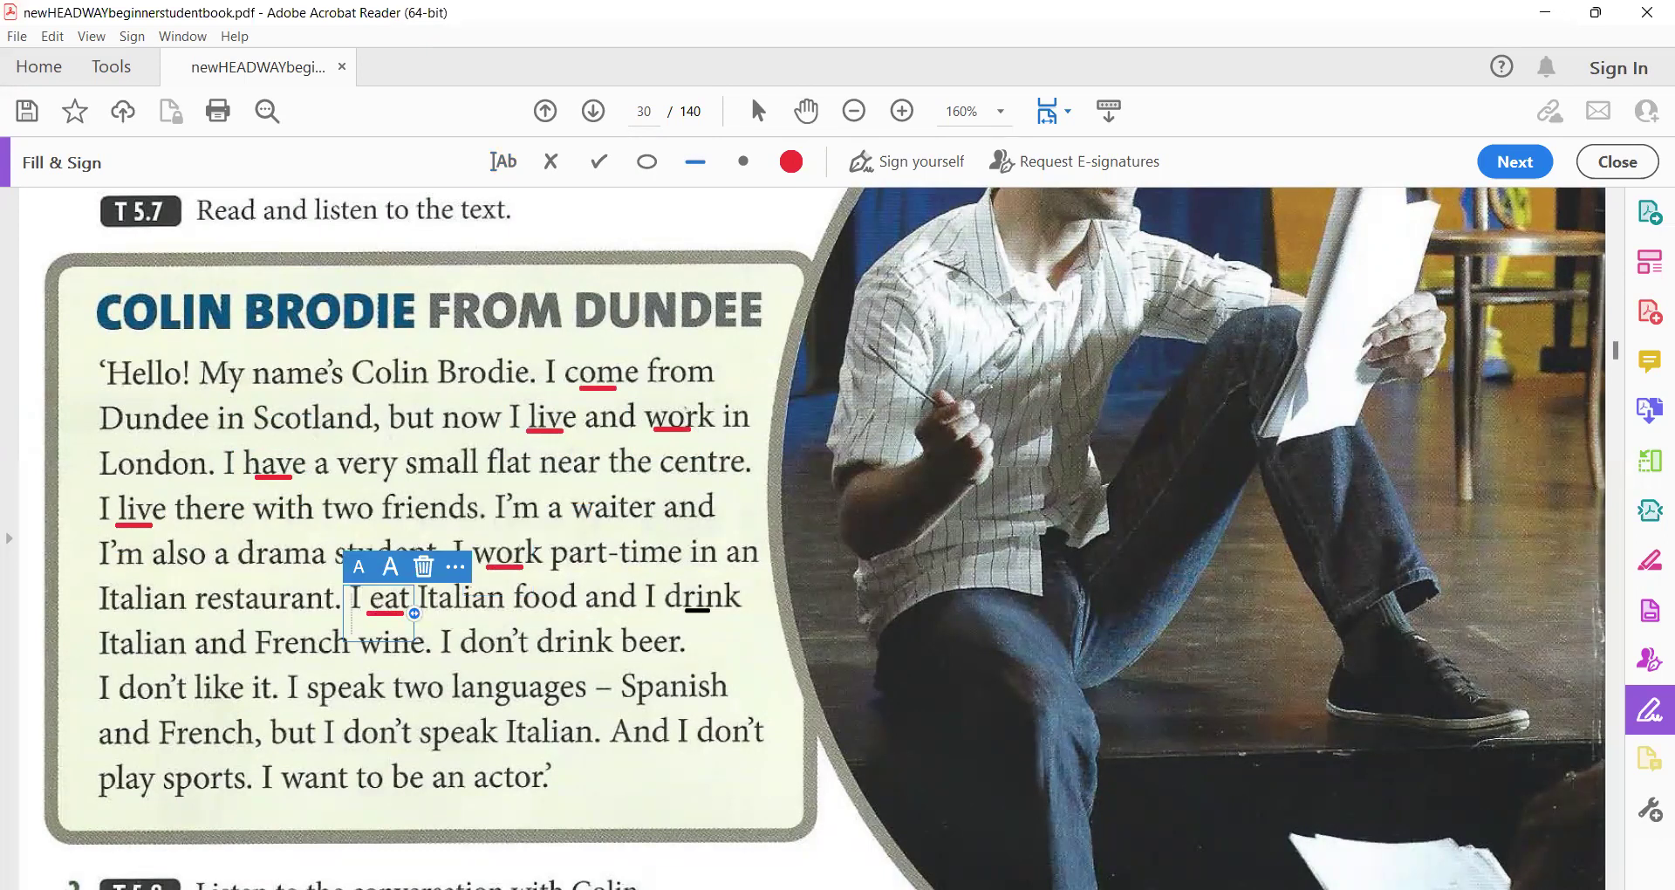
left_click(702, 612)
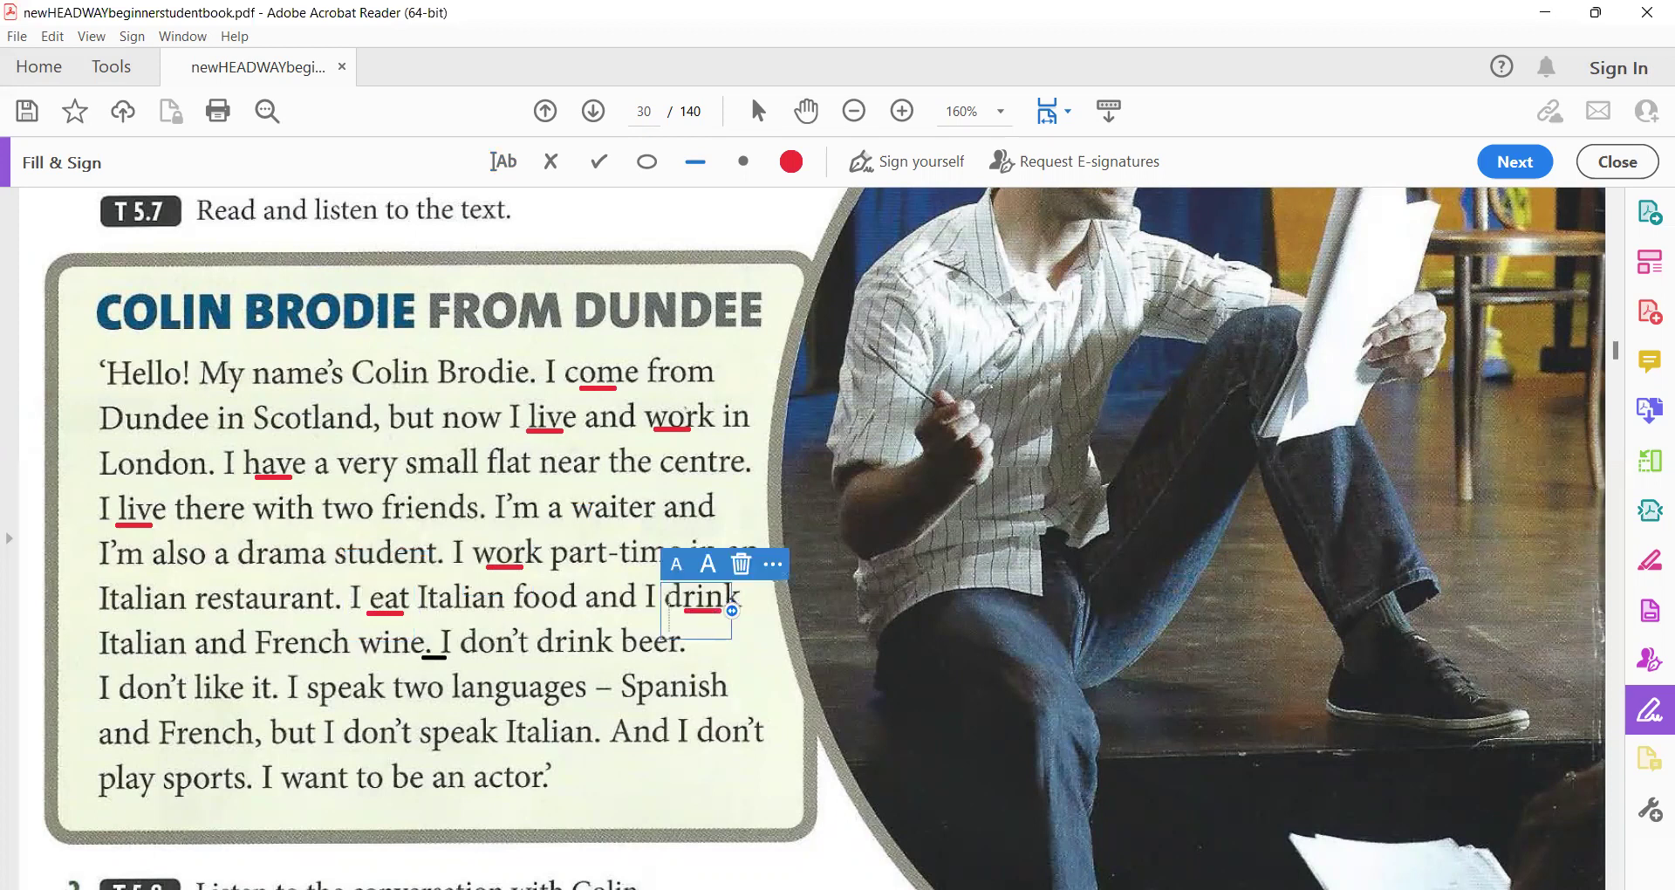
- Lengthen a red line and place it under "I don't drink"
left_click(531, 656)
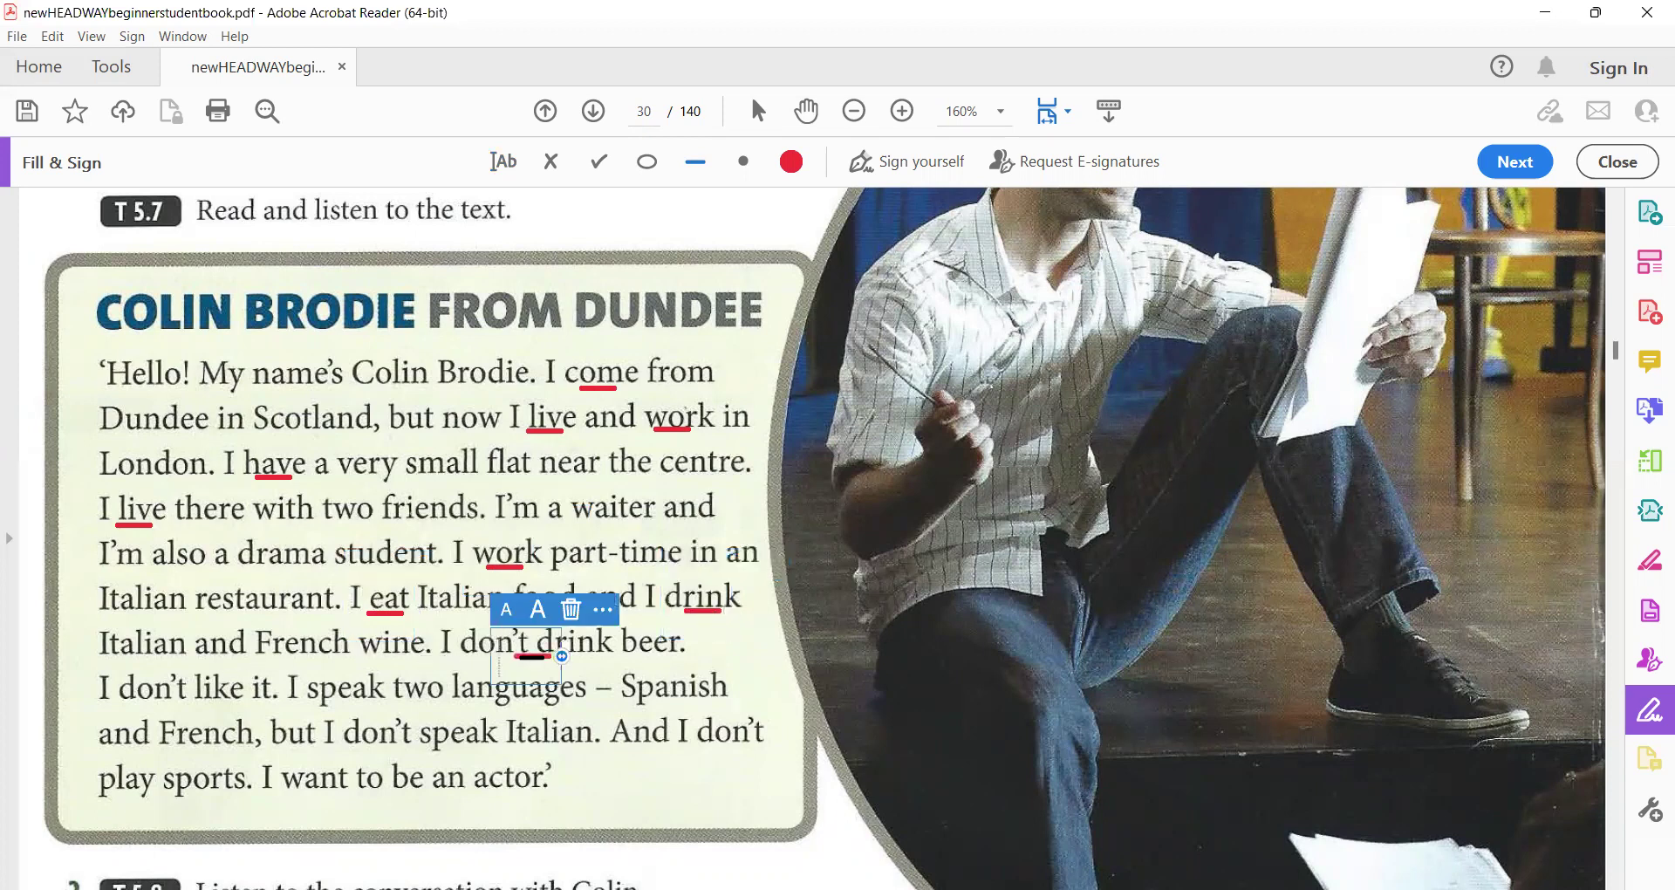
left_click(536, 614)
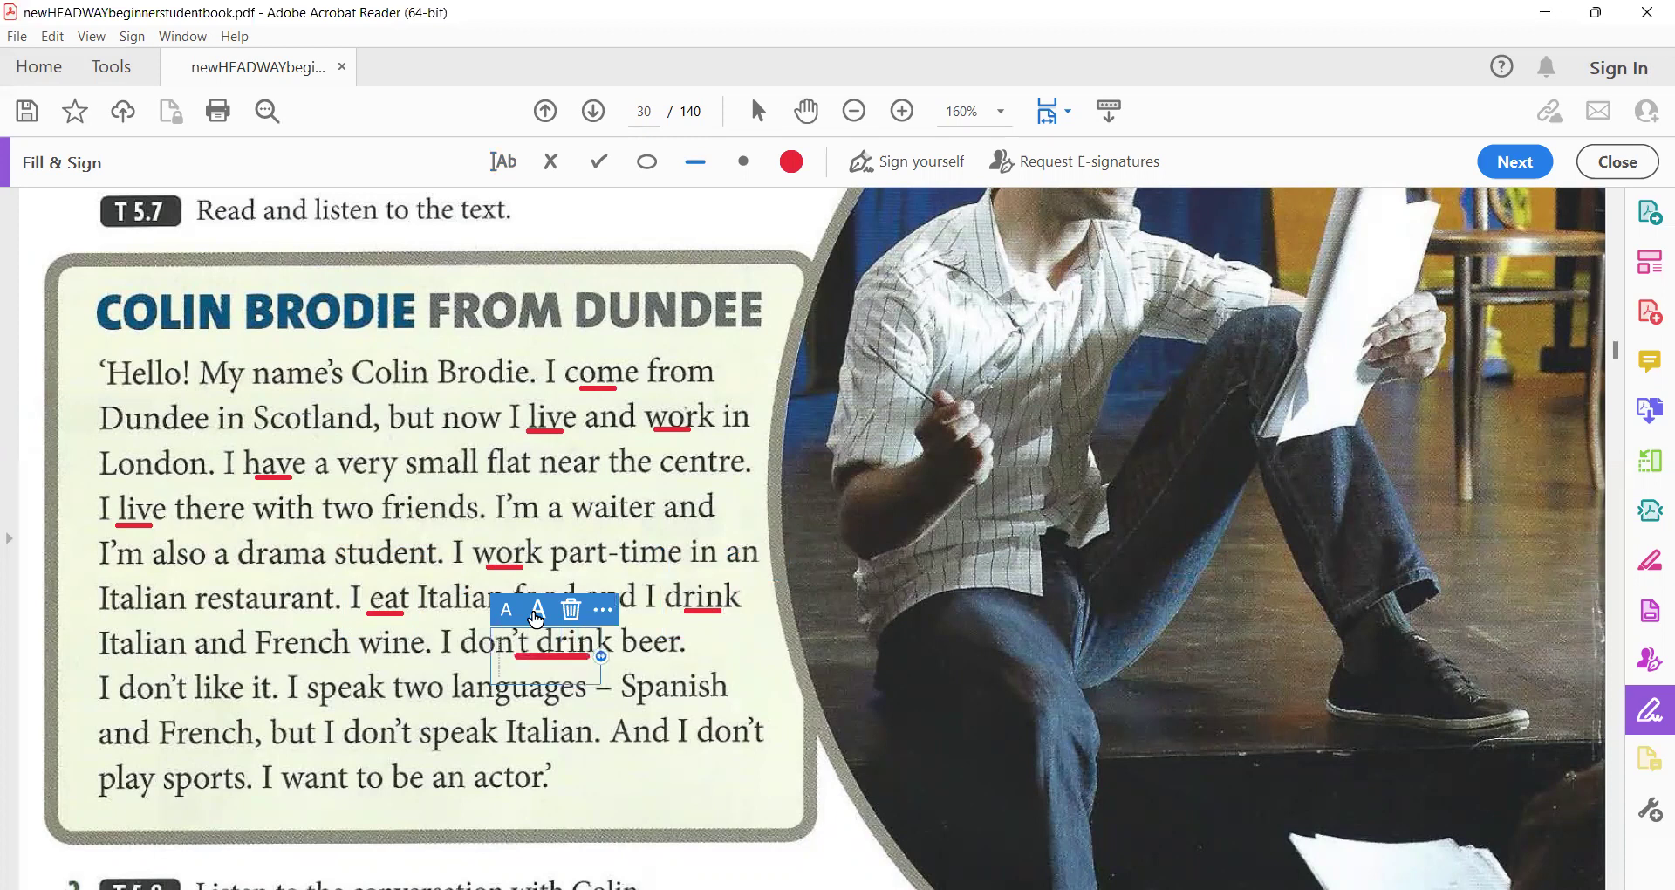
left_click(536, 613)
left_click(537, 614)
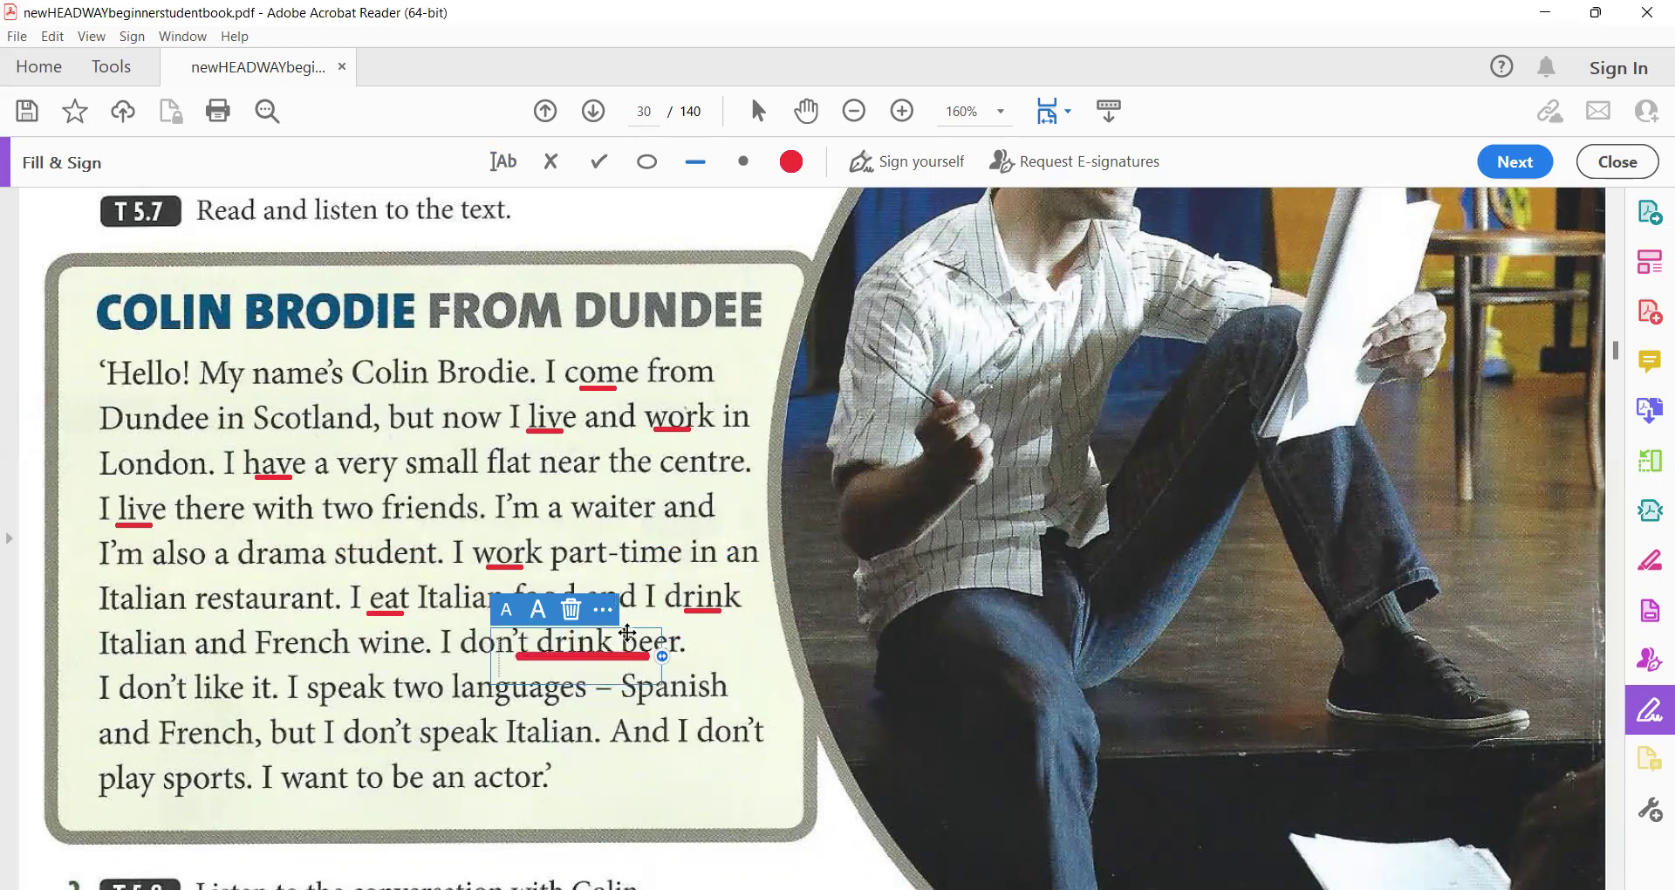
left_click_drag(627, 631, 576, 634)
- Underline "I don't like", "I don't speak", "And I don't" and "want" in red
left_click(171, 705)
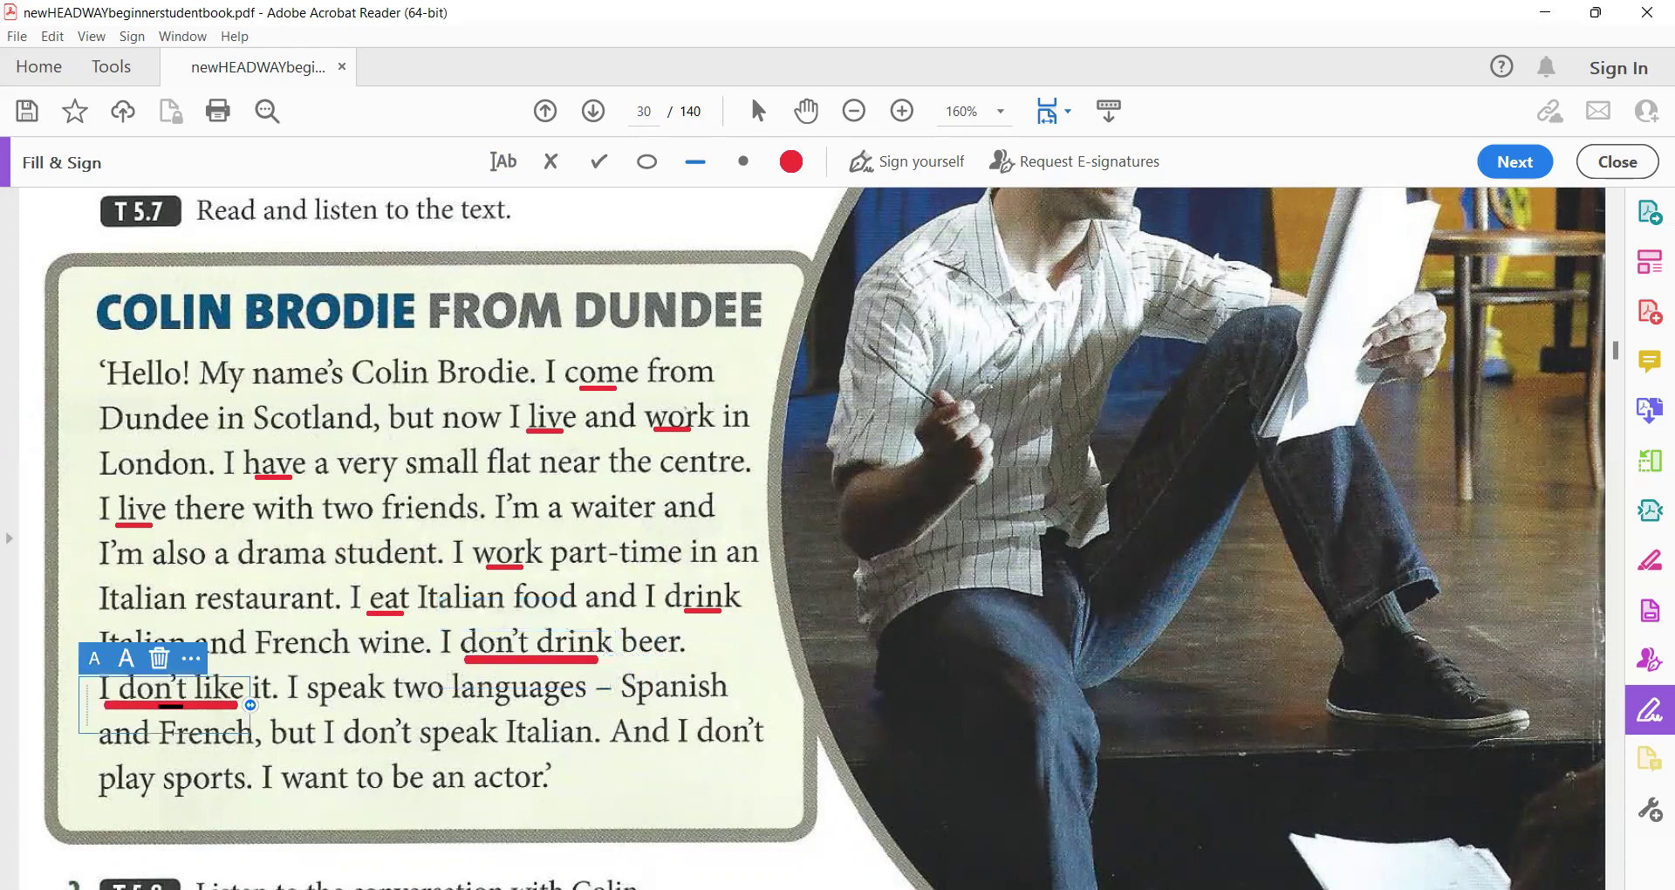
left_click(407, 749)
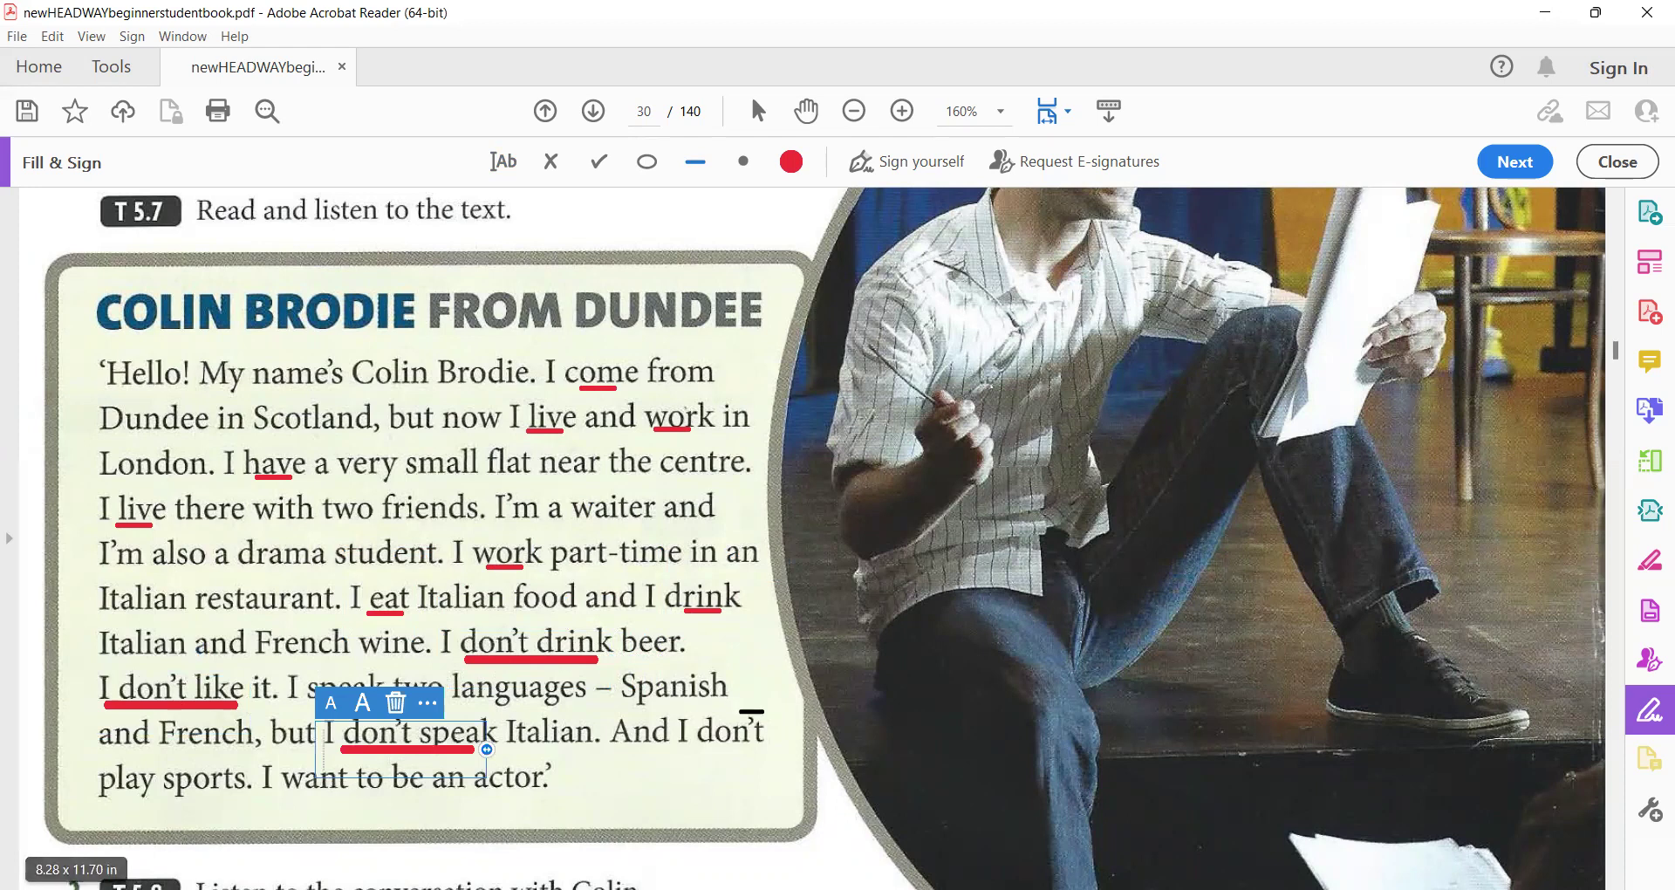
left_click(731, 749)
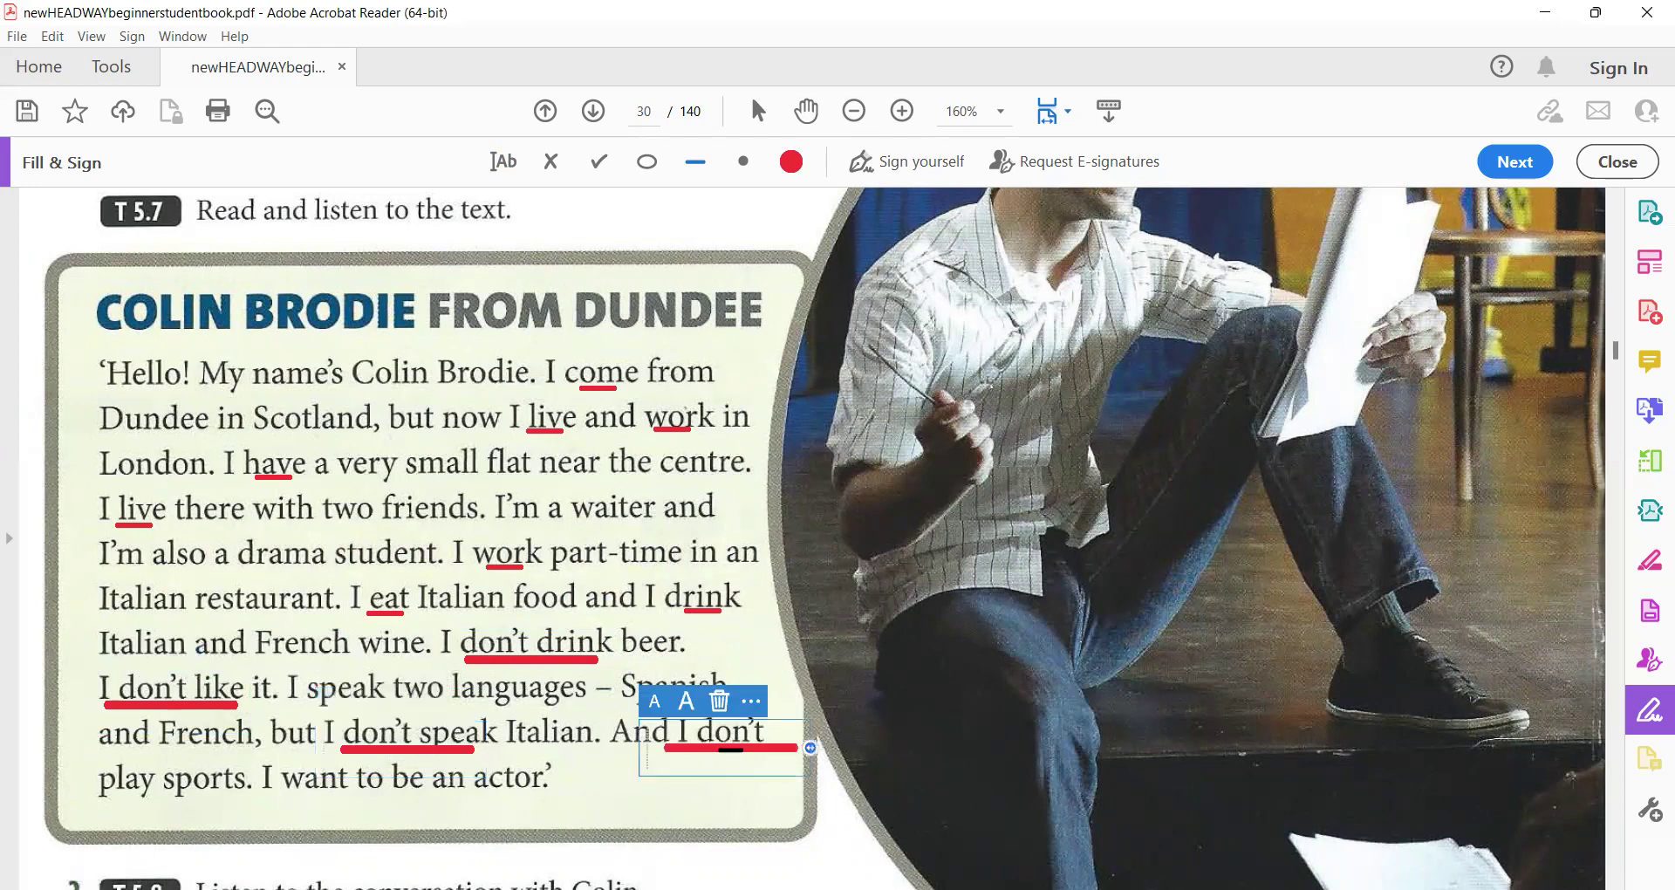
left_click(656, 701)
left_click(656, 700)
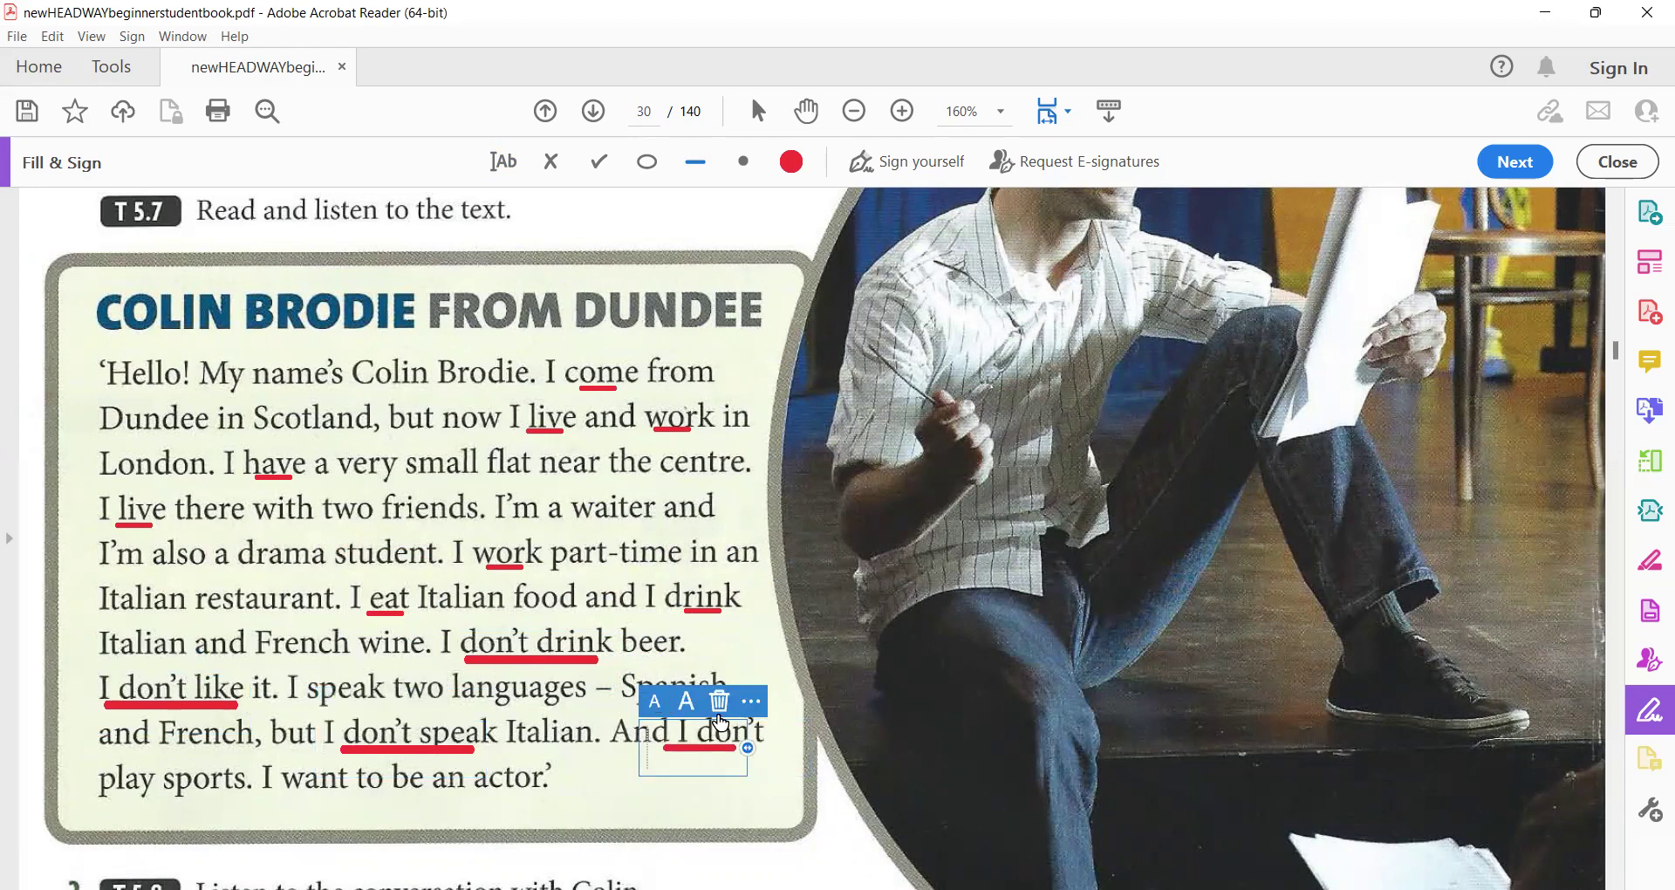
left_click(685, 723)
key("Escape")
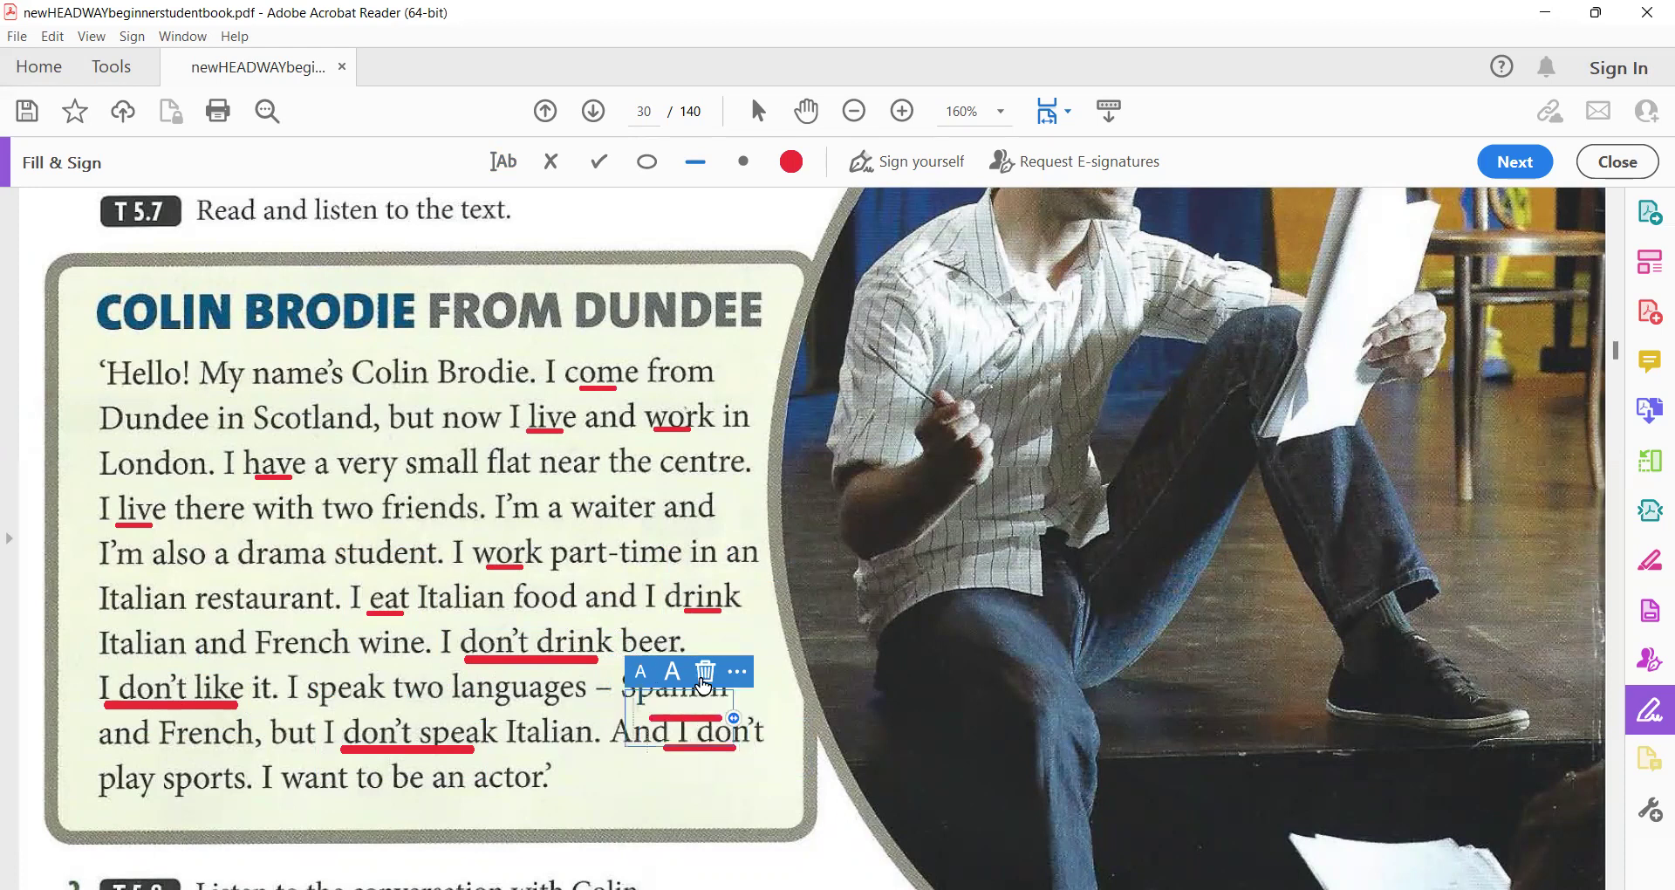
key("Escape")
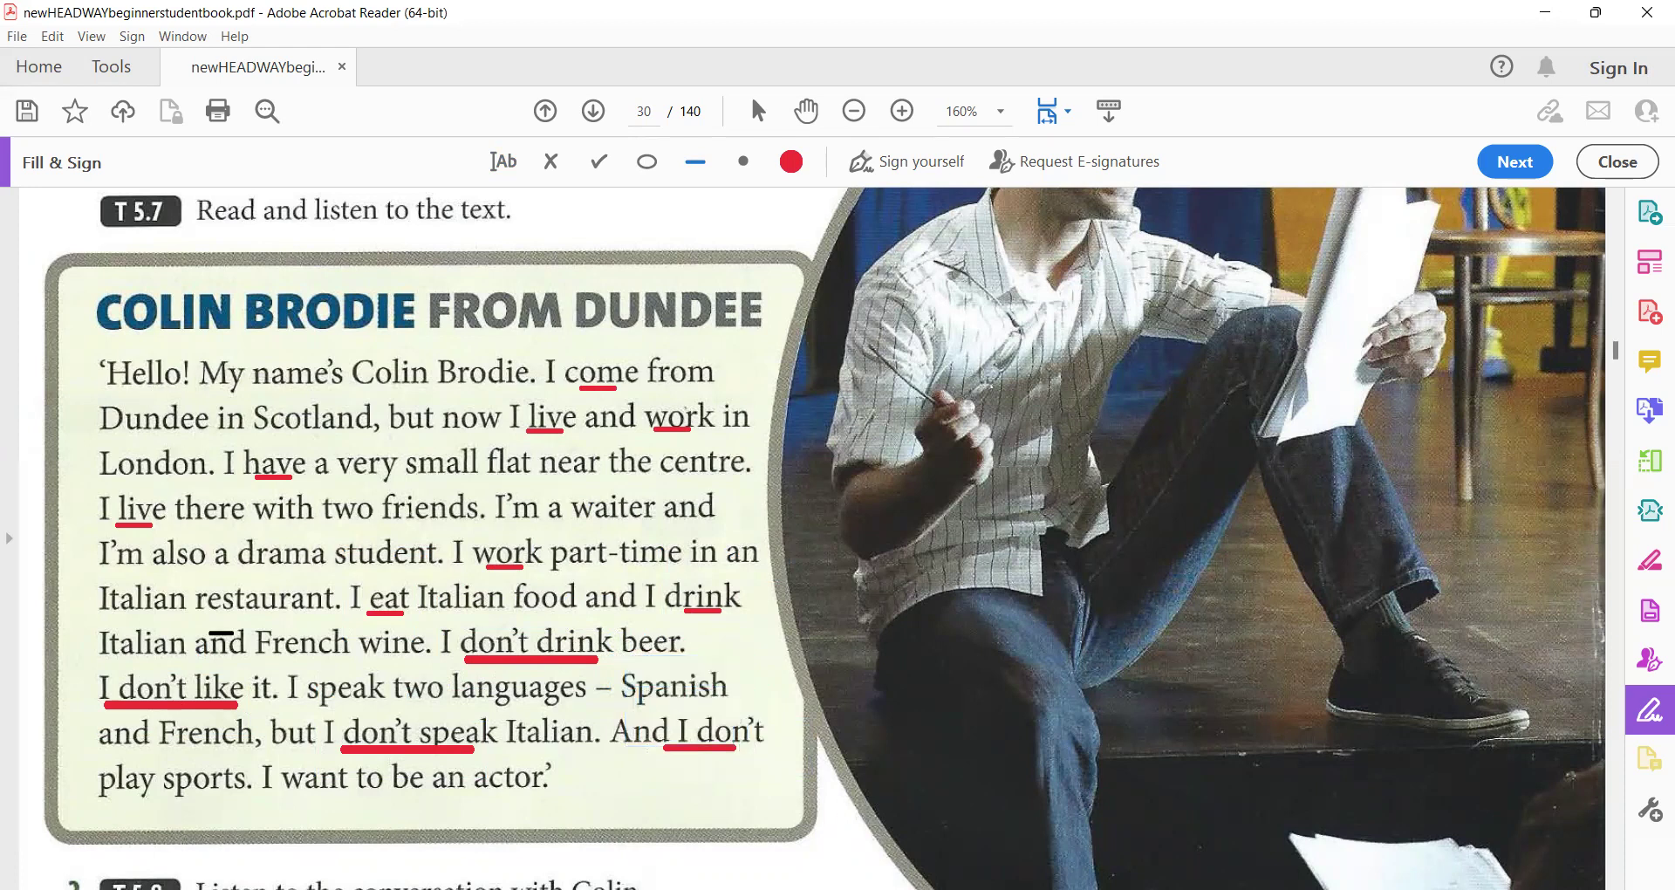
left_click(314, 790)
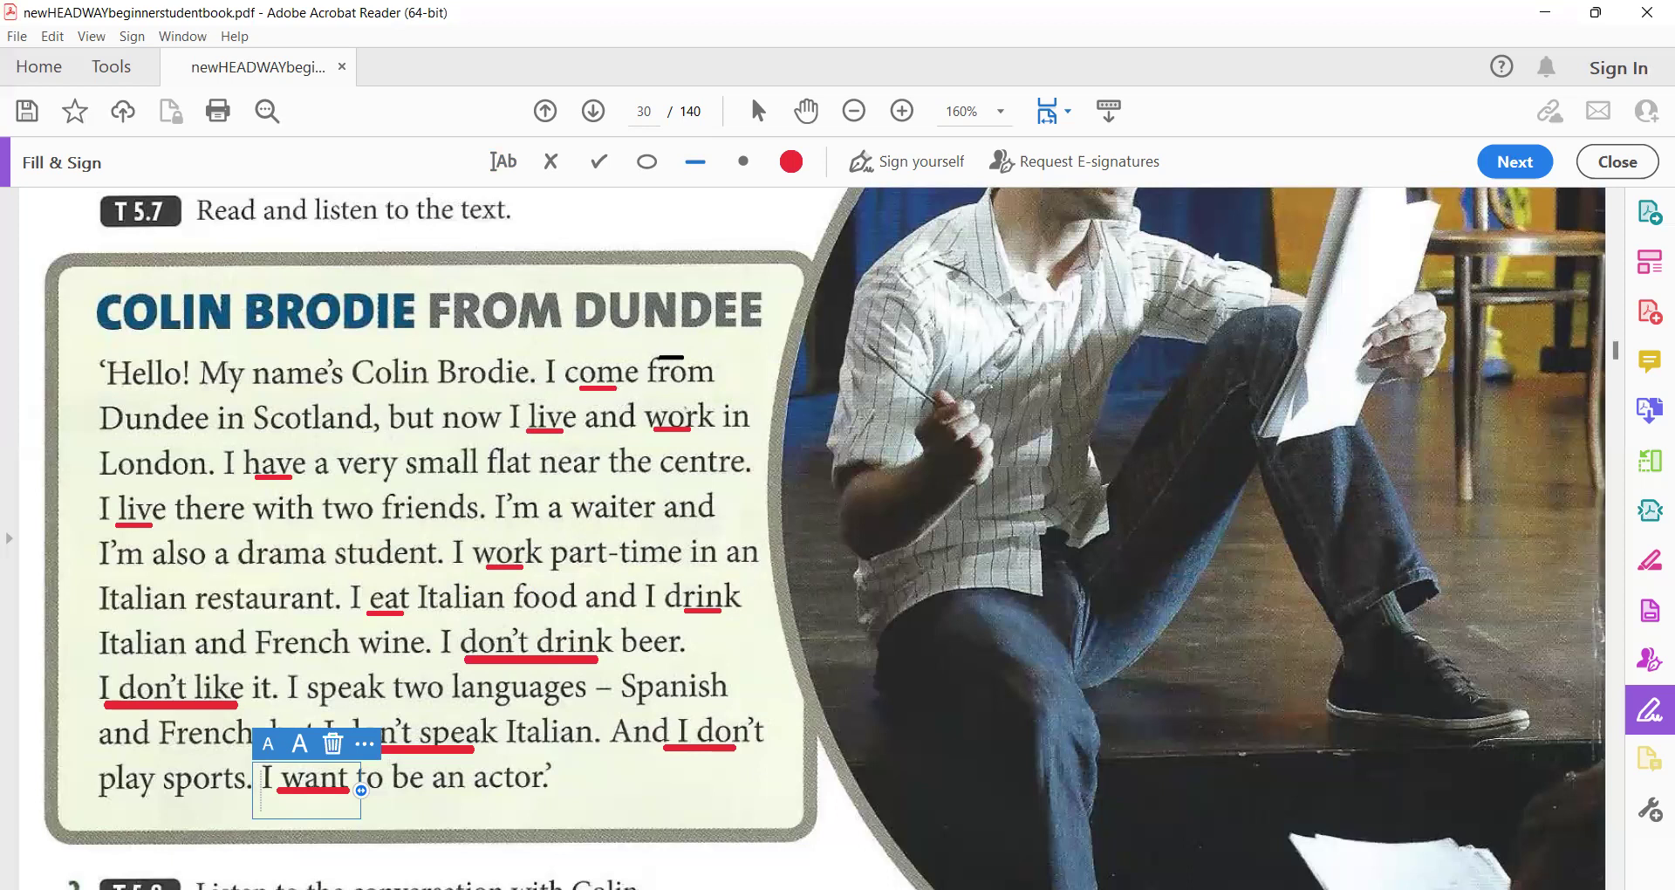
left_click(504, 160)
- Discard the stray empty text box placed after the word actor
left_click(539, 781)
left_click(495, 817)
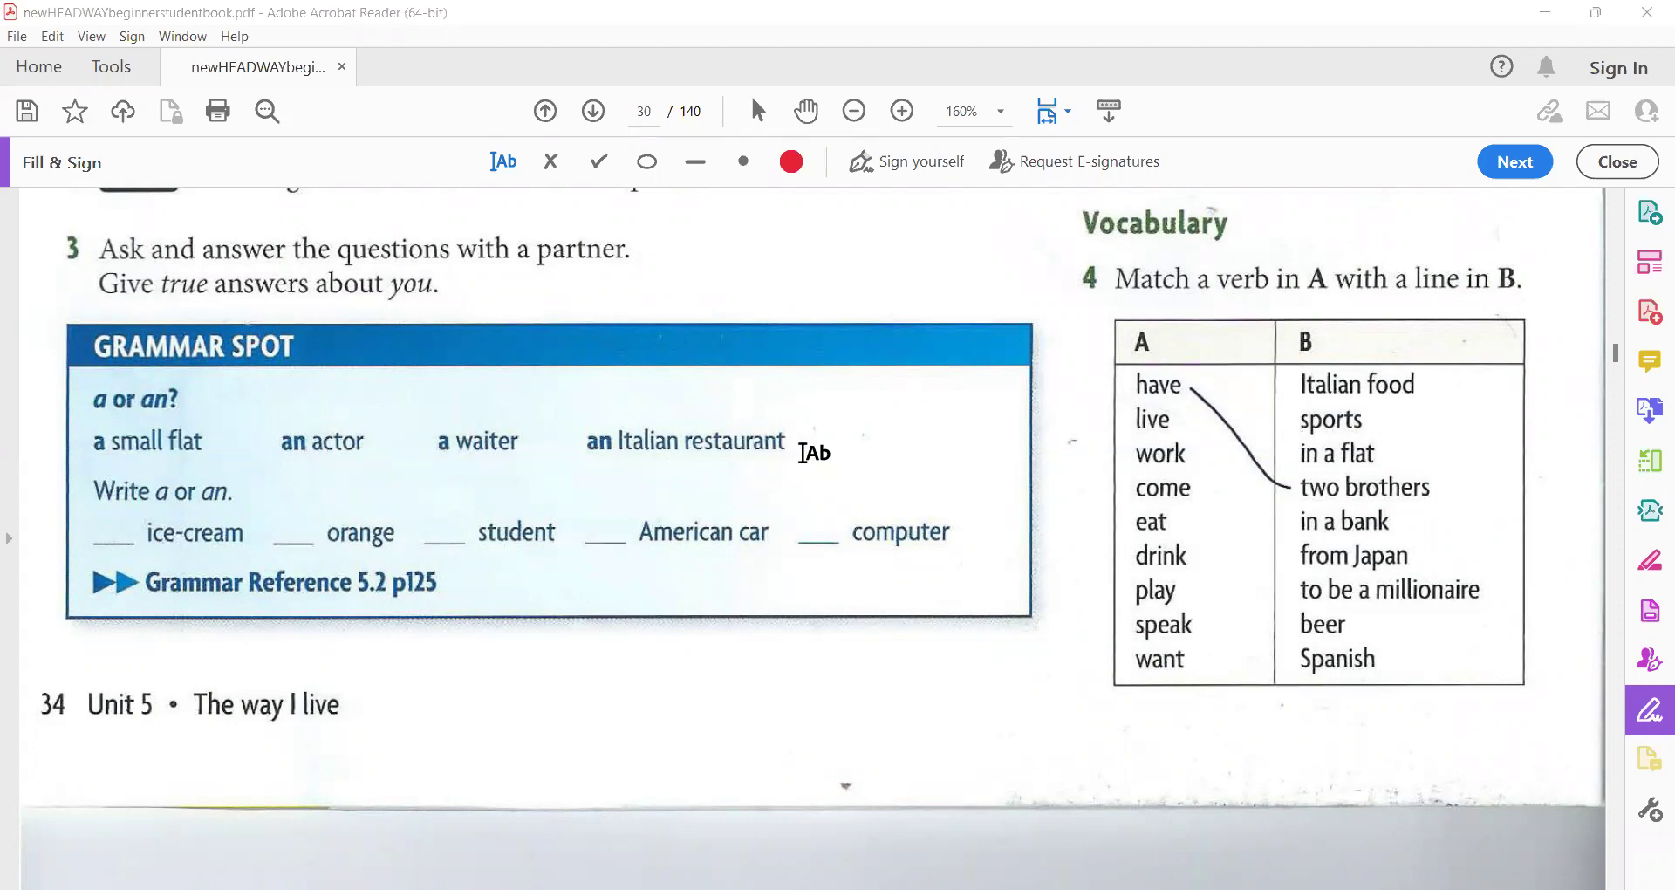
- Add the red note 'an + (a, e, i, o, u)' above the Grammar Spot box
left_click(572, 297)
type("an")
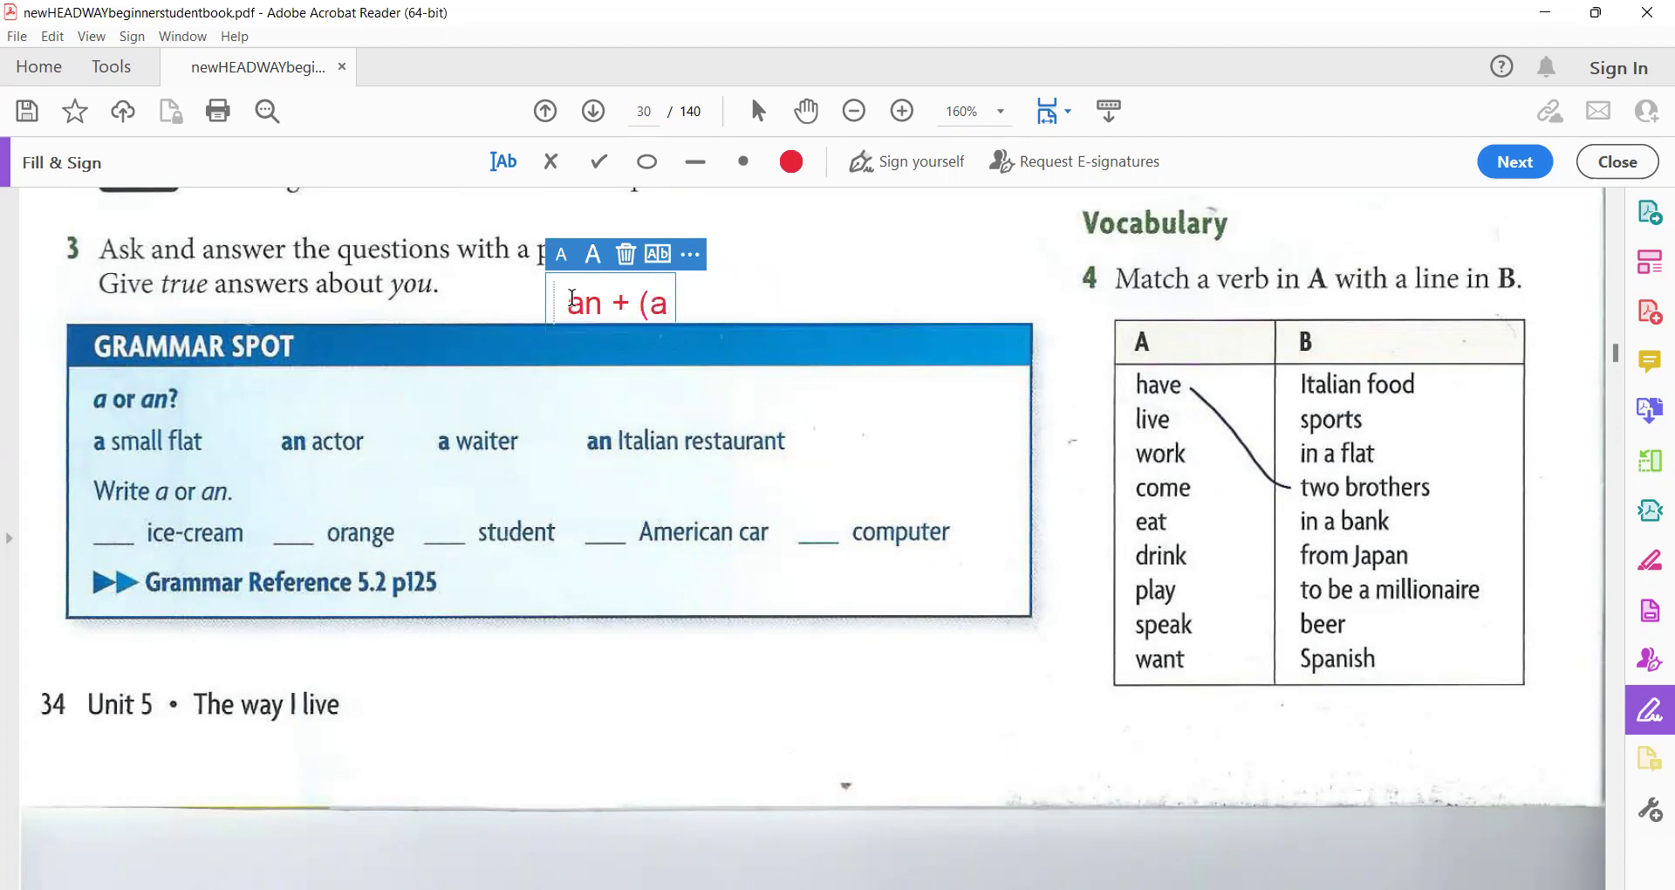
type("+ (a, e, i, o, u)")
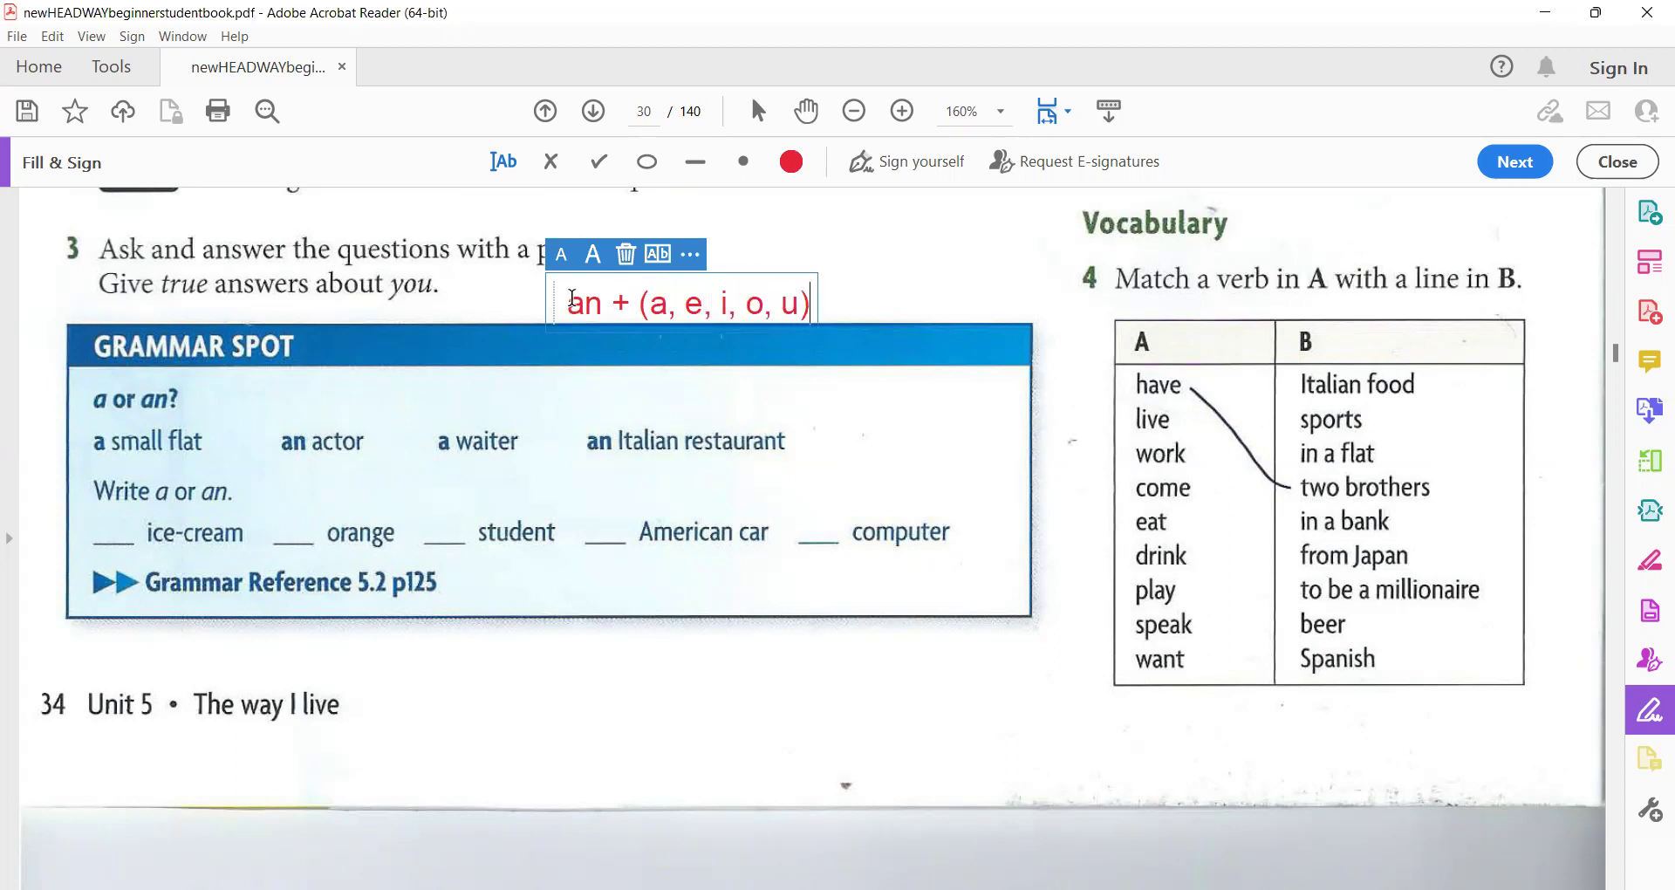
left_click(558, 360)
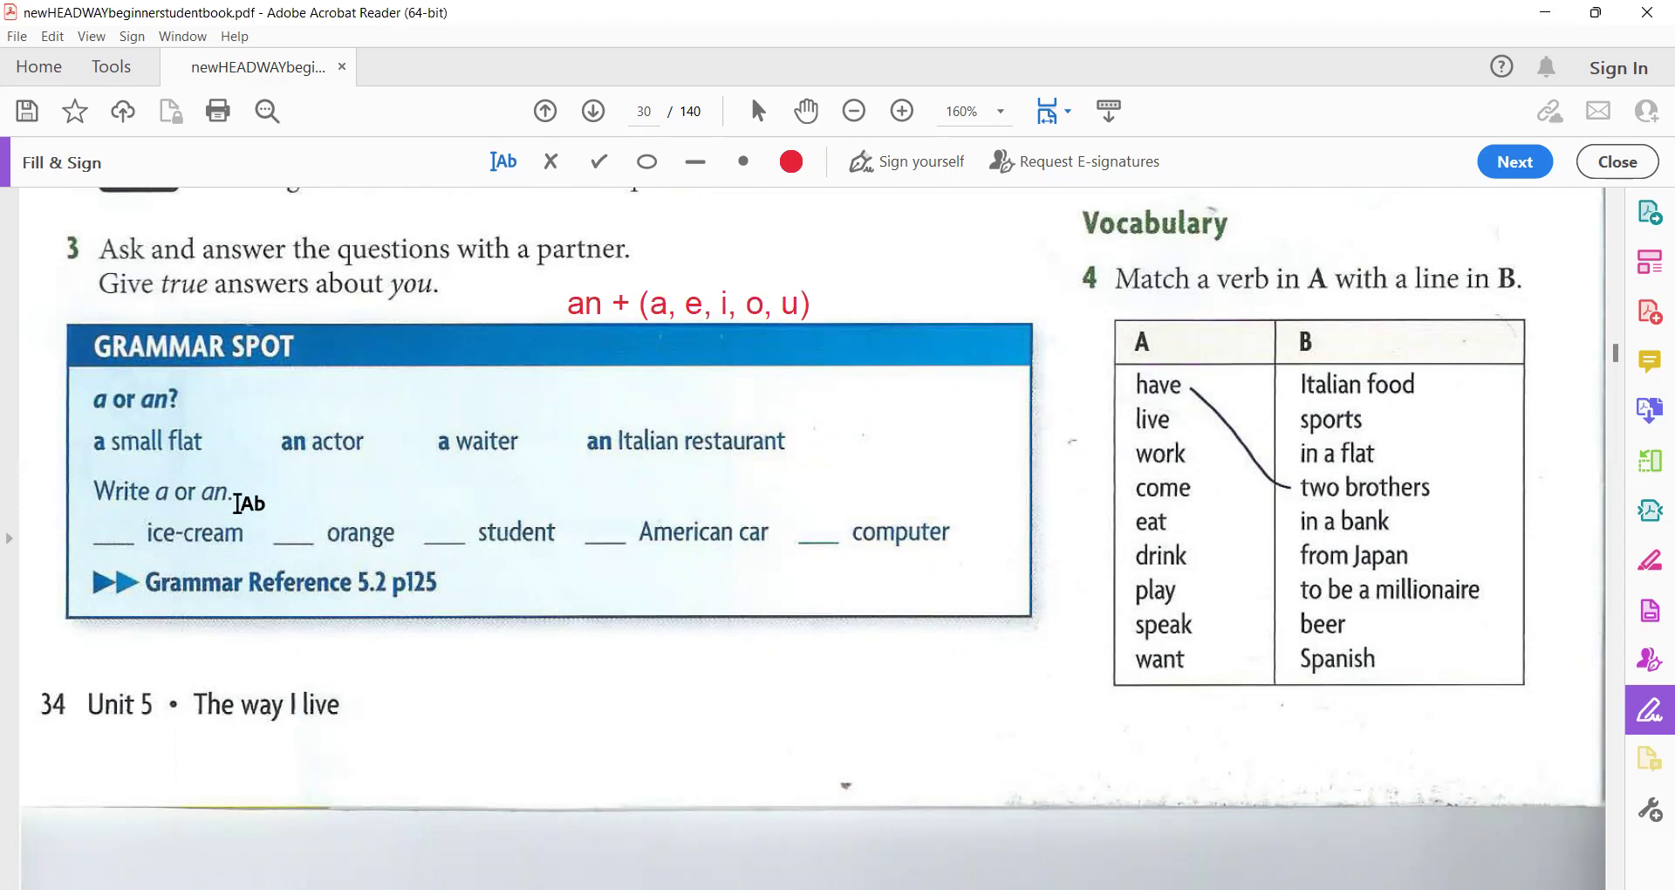
- Switch the annotation colour to blue and write 'an' before ice-cream and orange
left_click(789, 163)
left_click(602, 253)
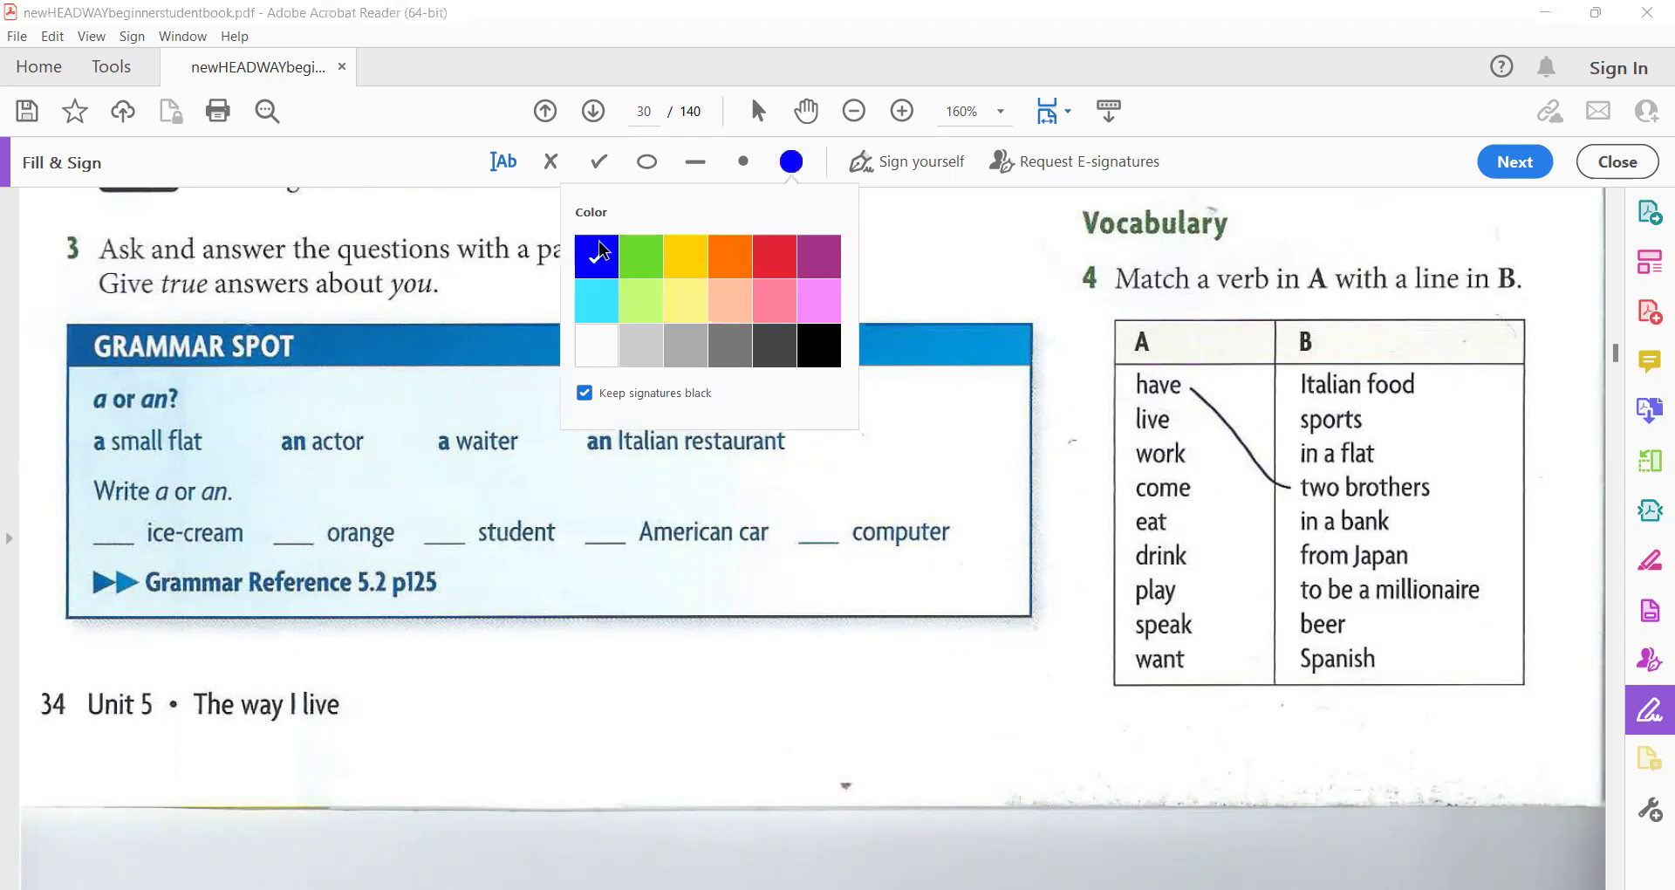
left_click(106, 532)
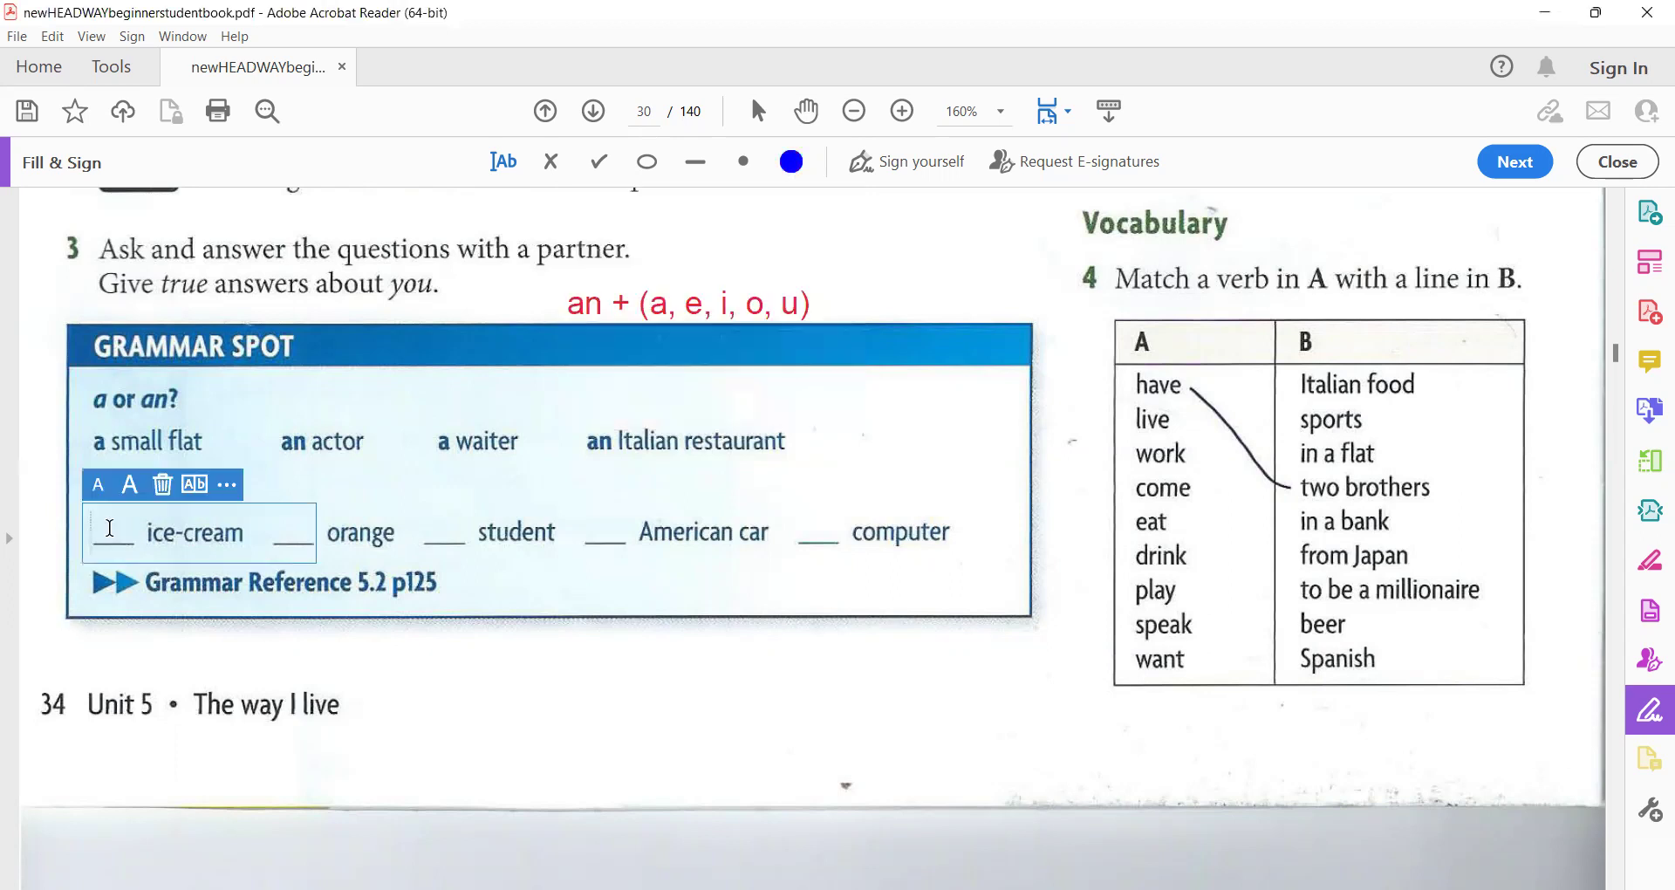
type("an")
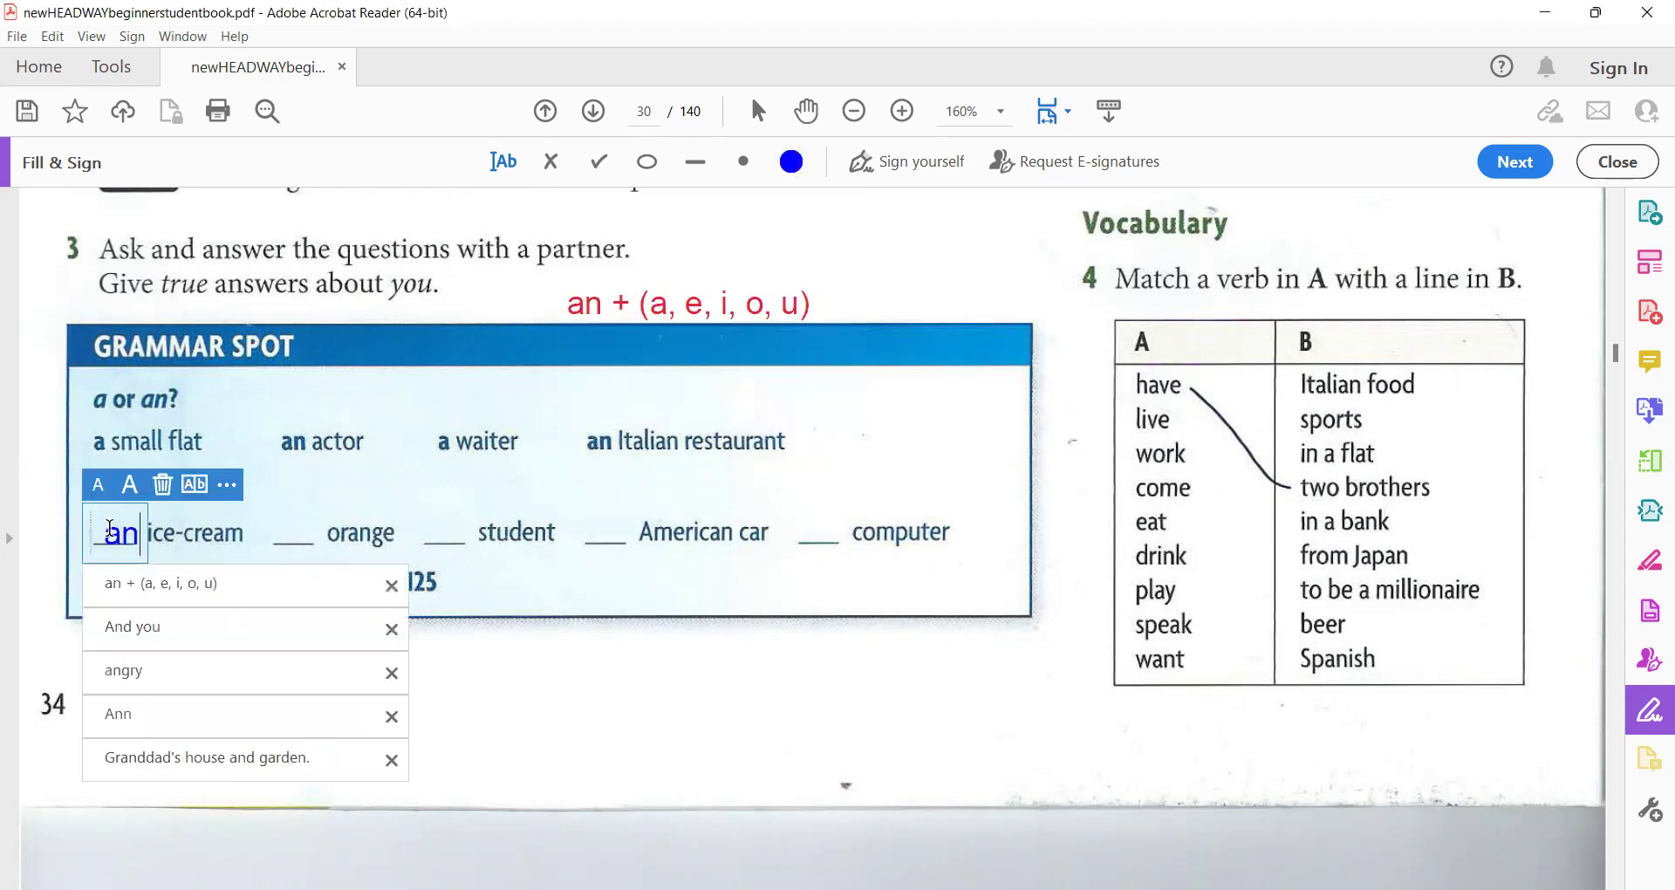
left_click(440, 490)
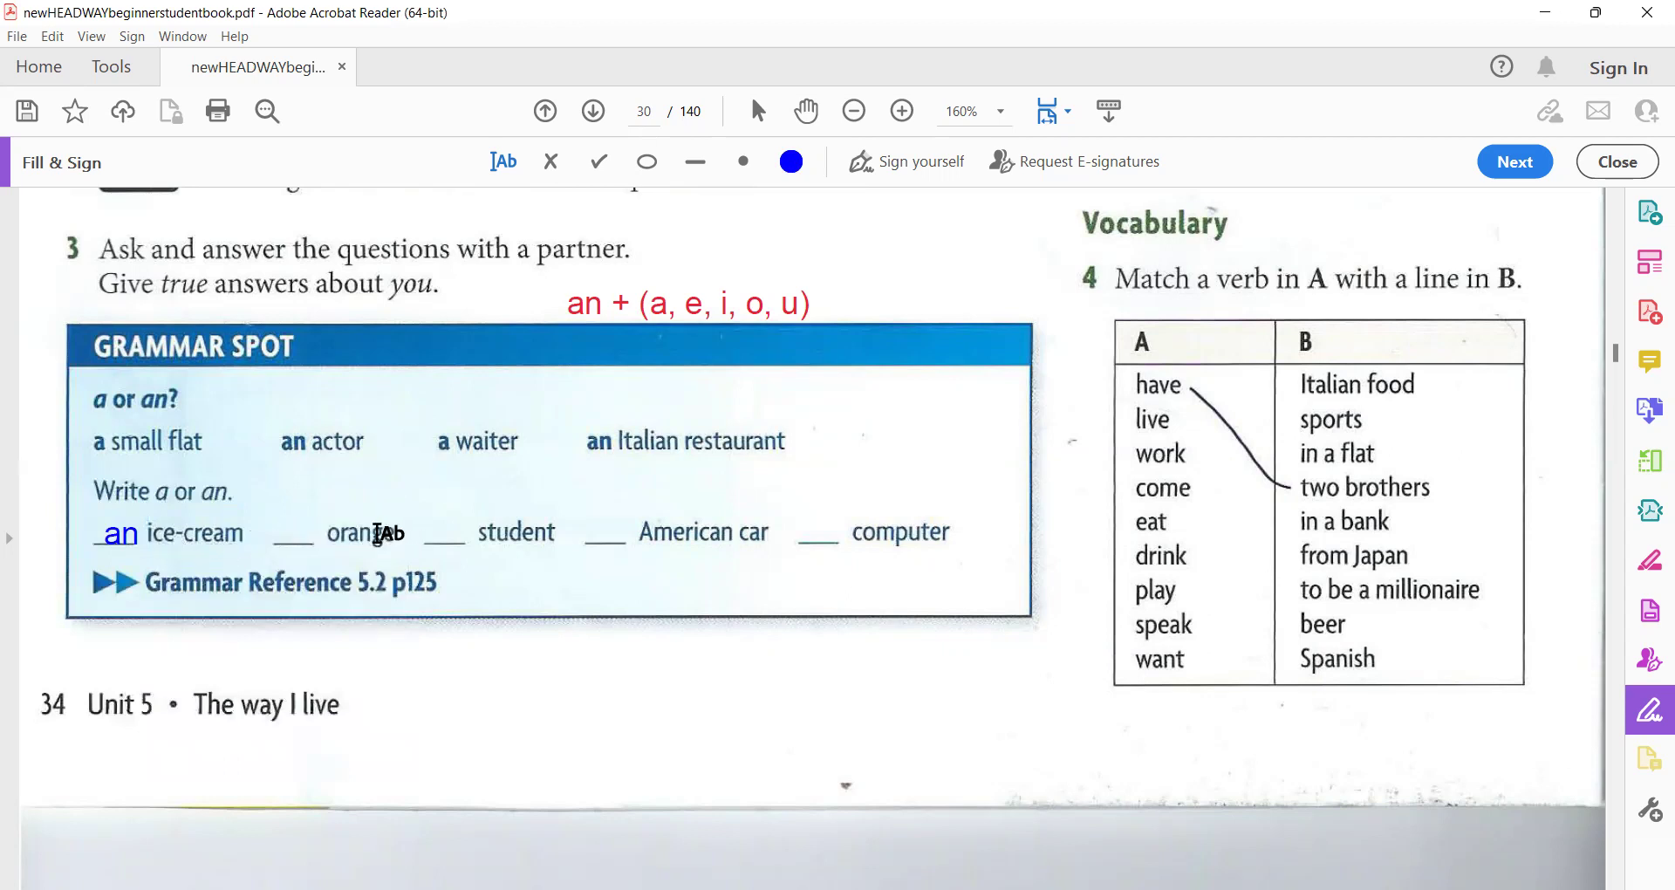
left_click(288, 533)
type("an")
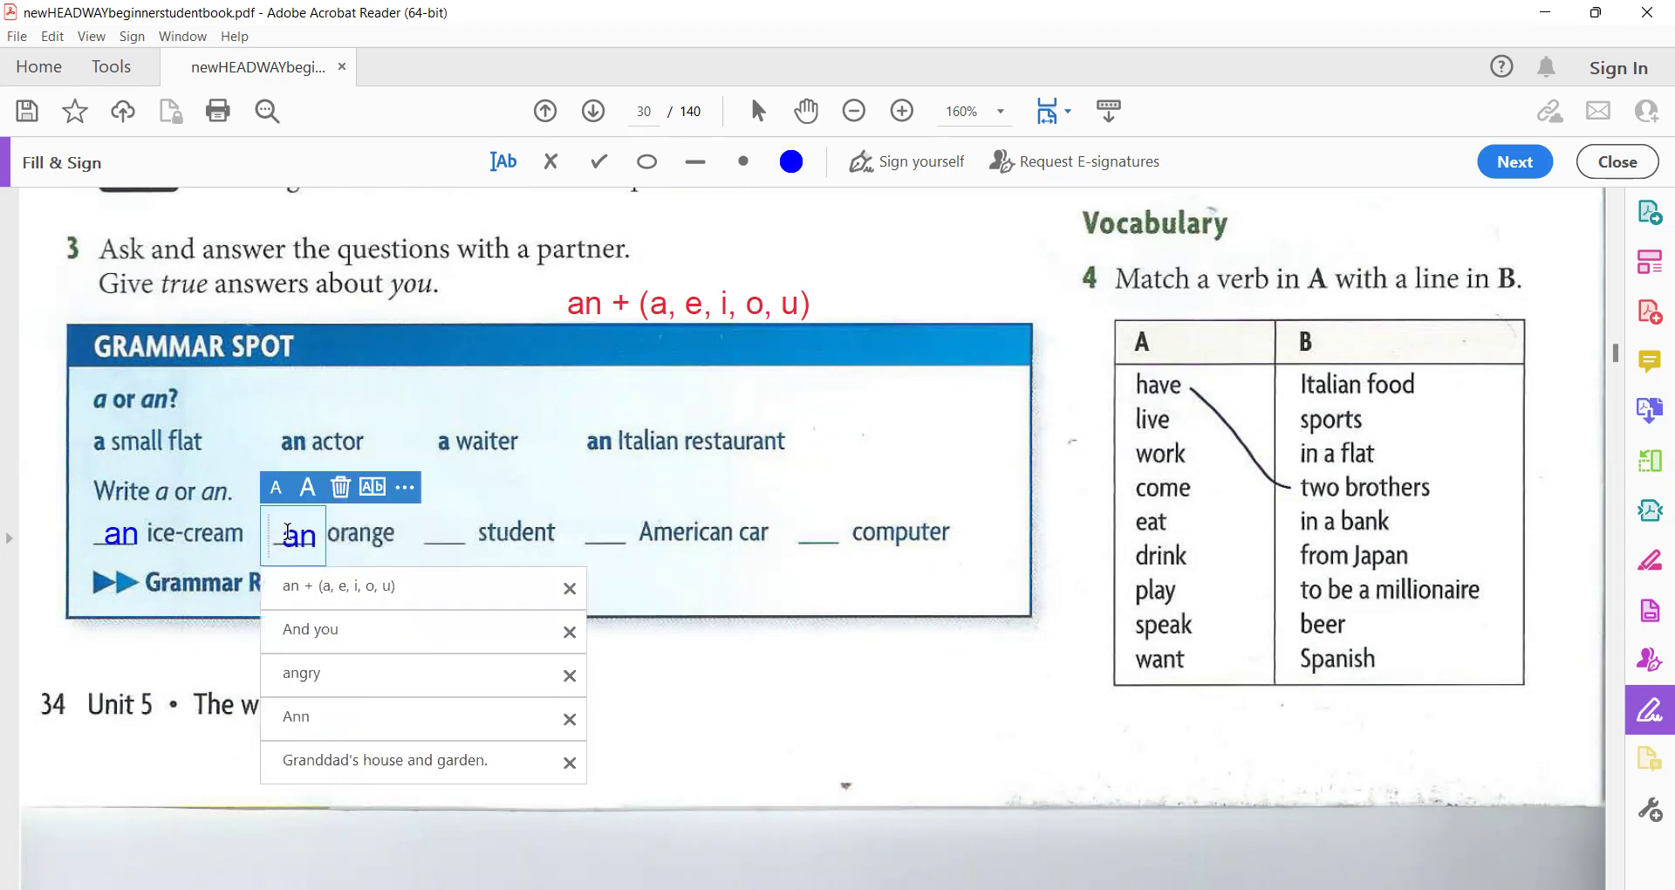
left_click(541, 503)
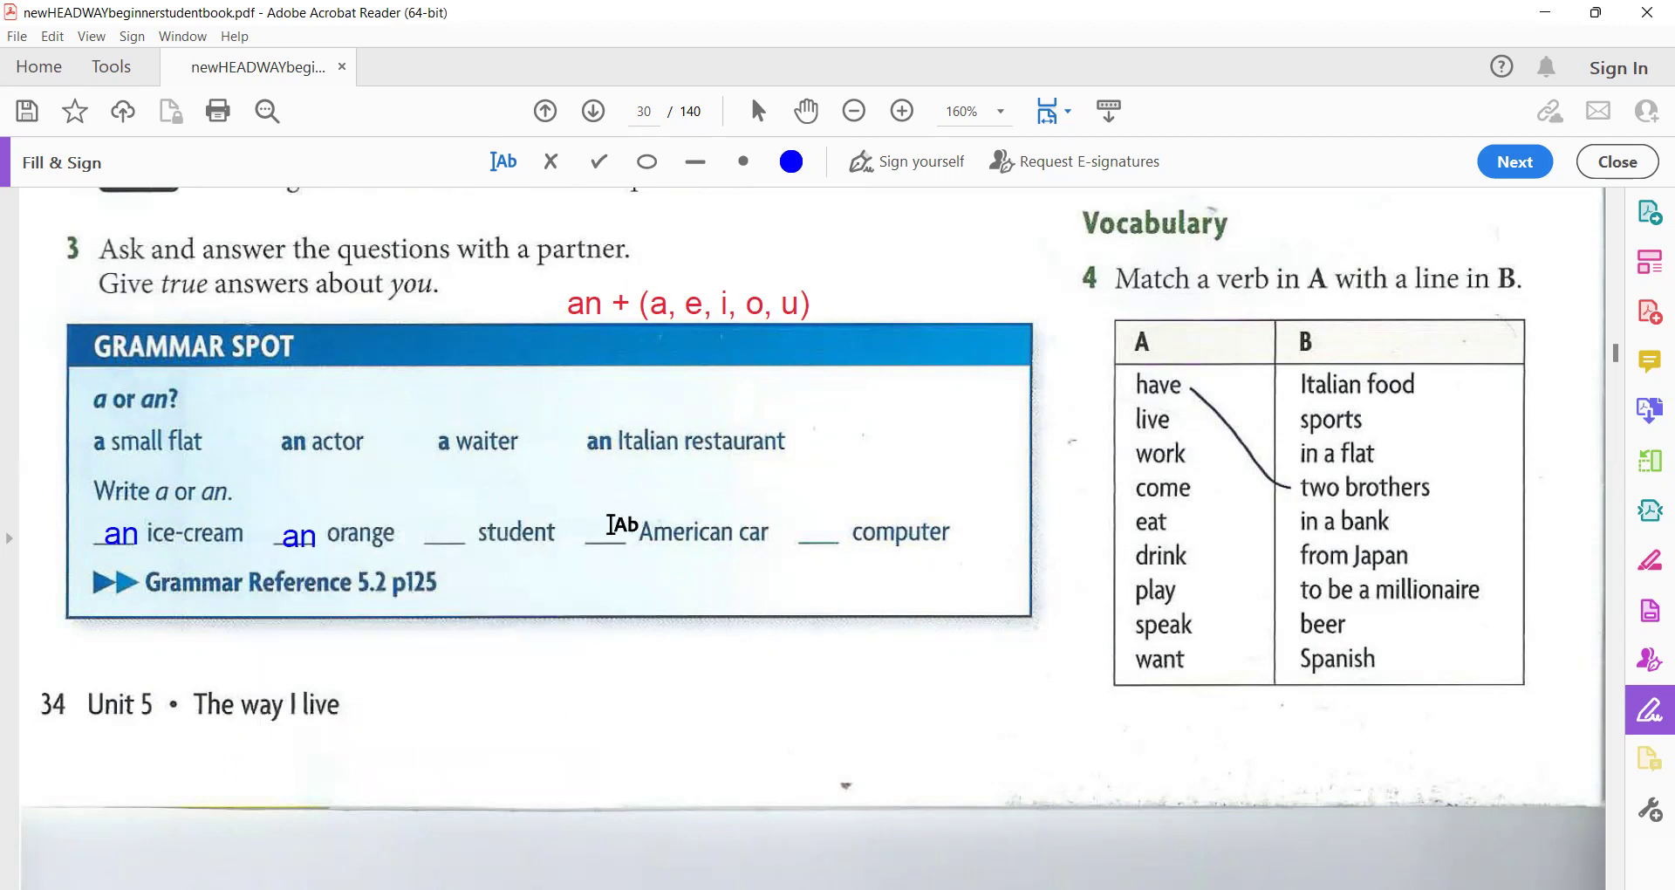
- Fill the remaining blanks in blue: a student, an American car, a computer
left_click(439, 531)
type("a")
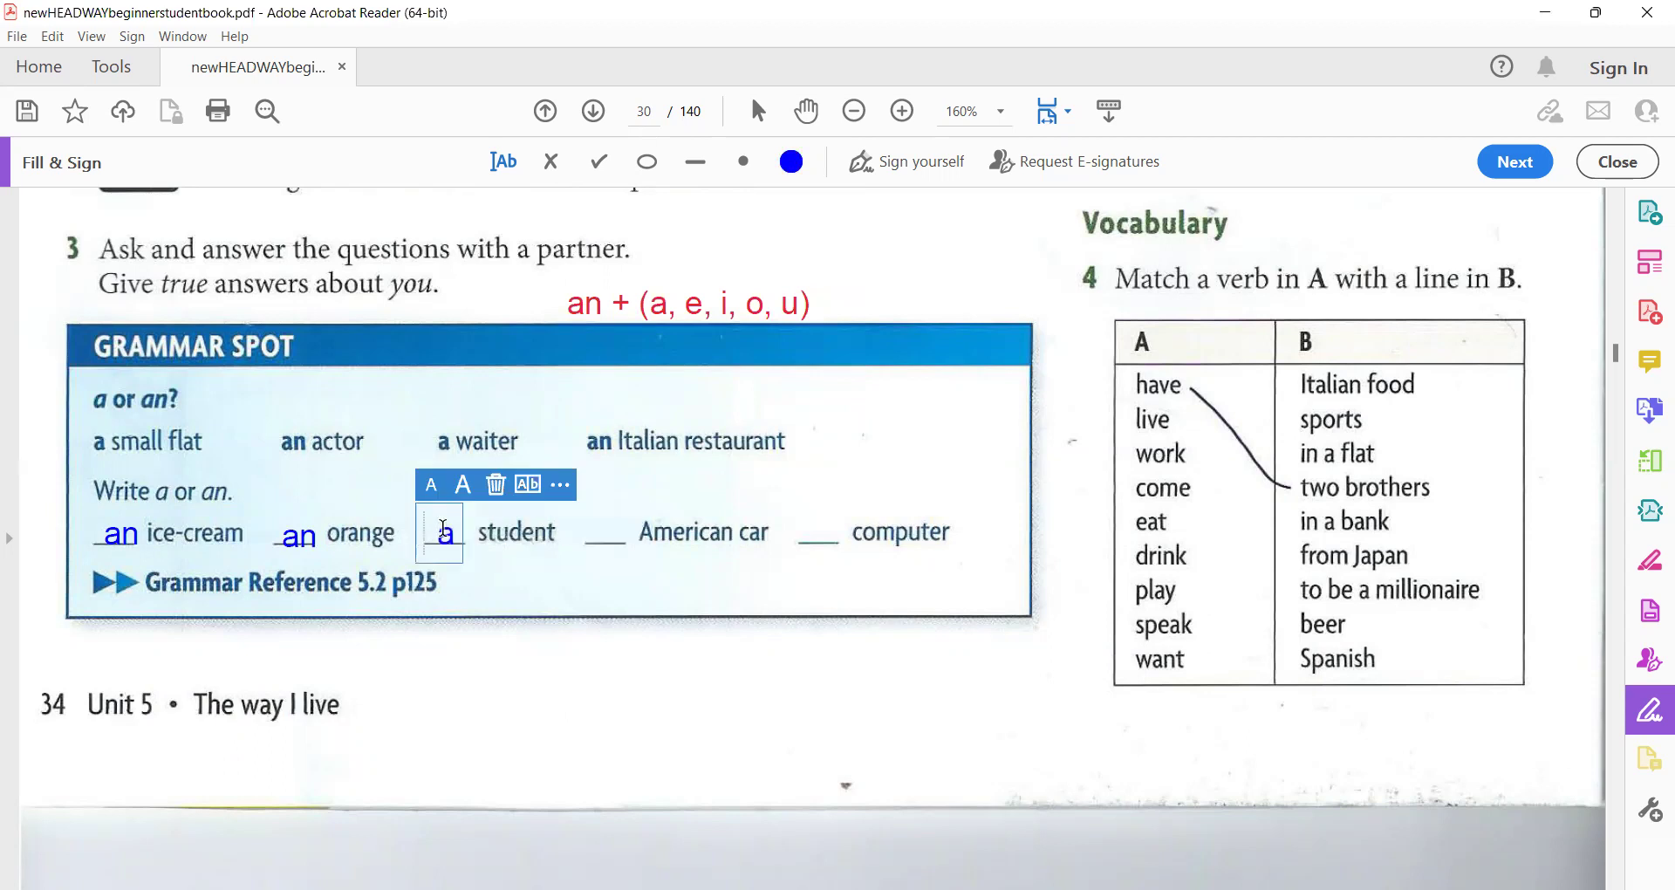
left_click(588, 569)
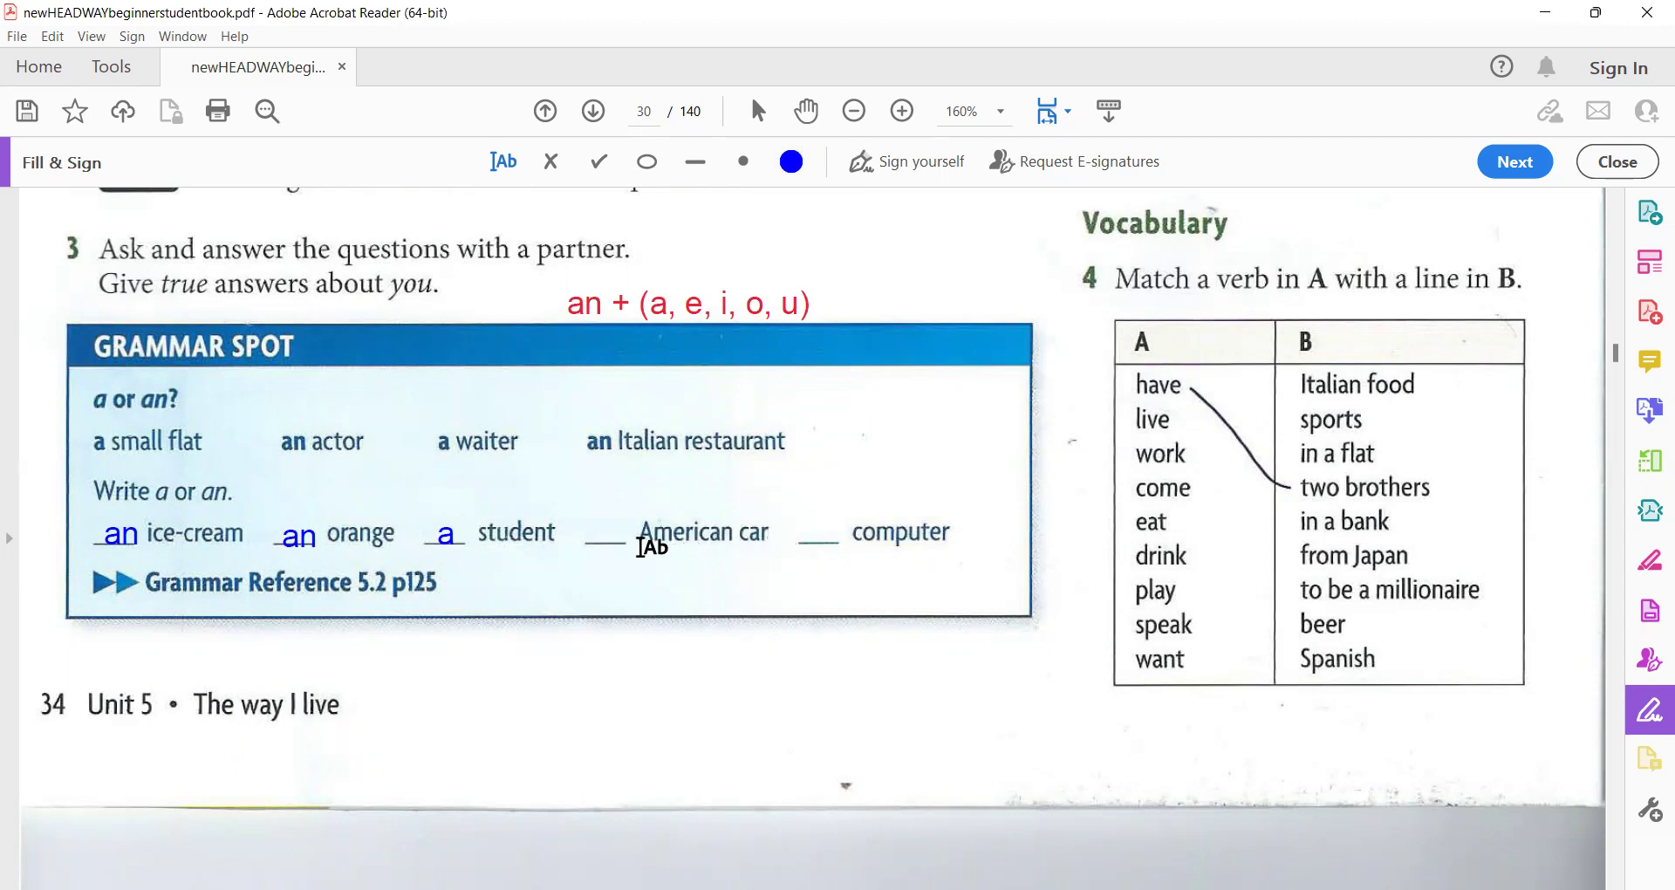
left_click(596, 530)
type("an")
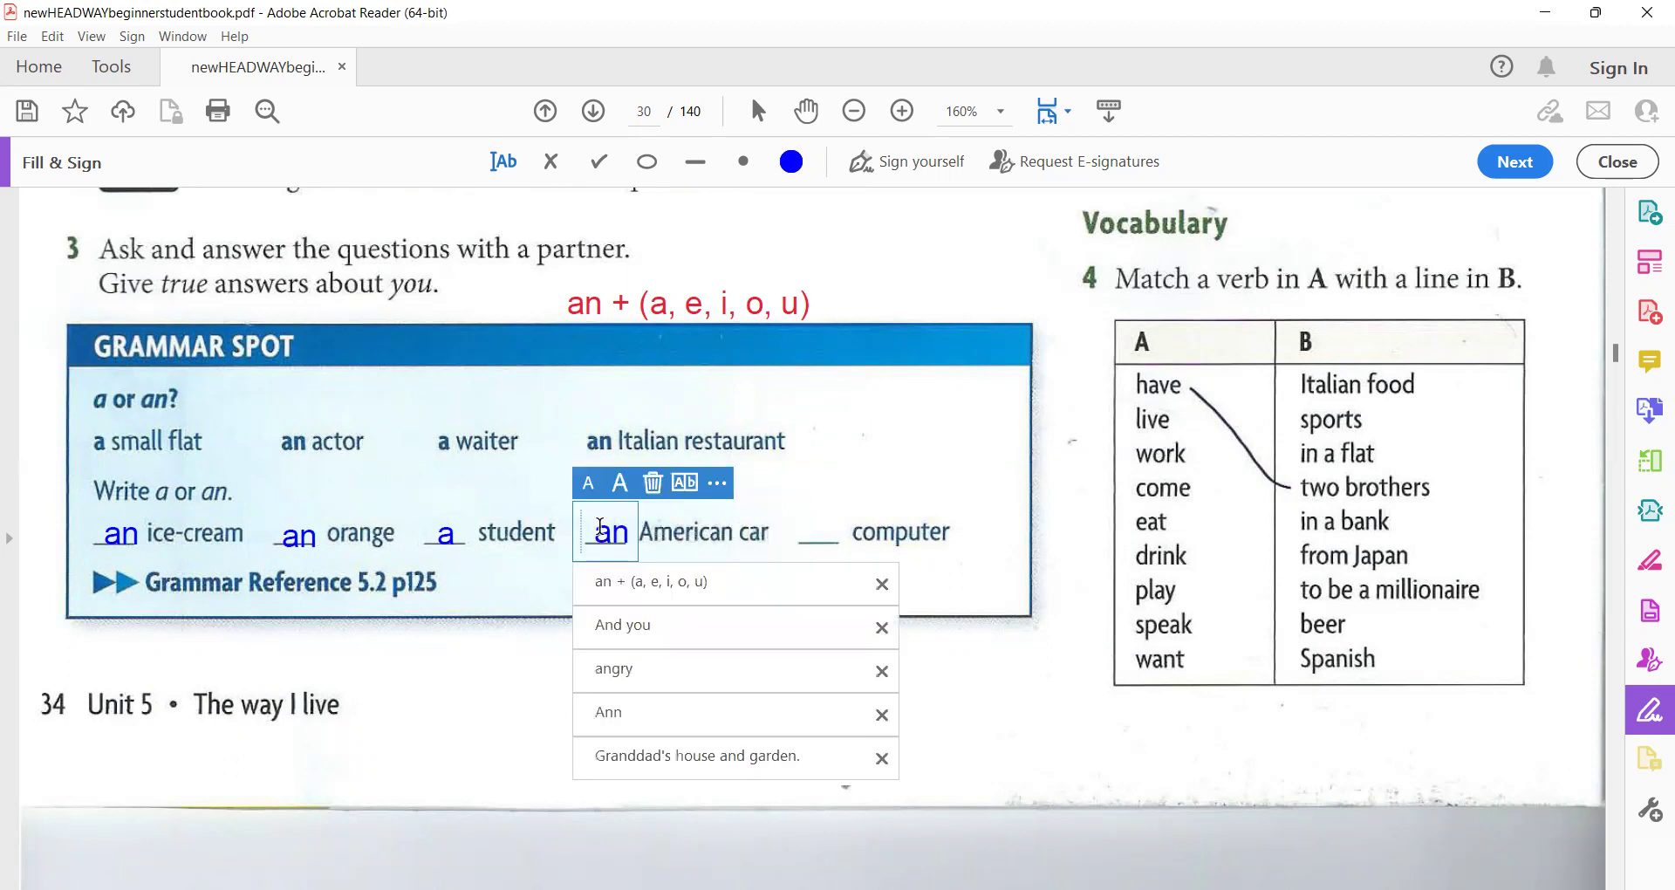
left_click(841, 452)
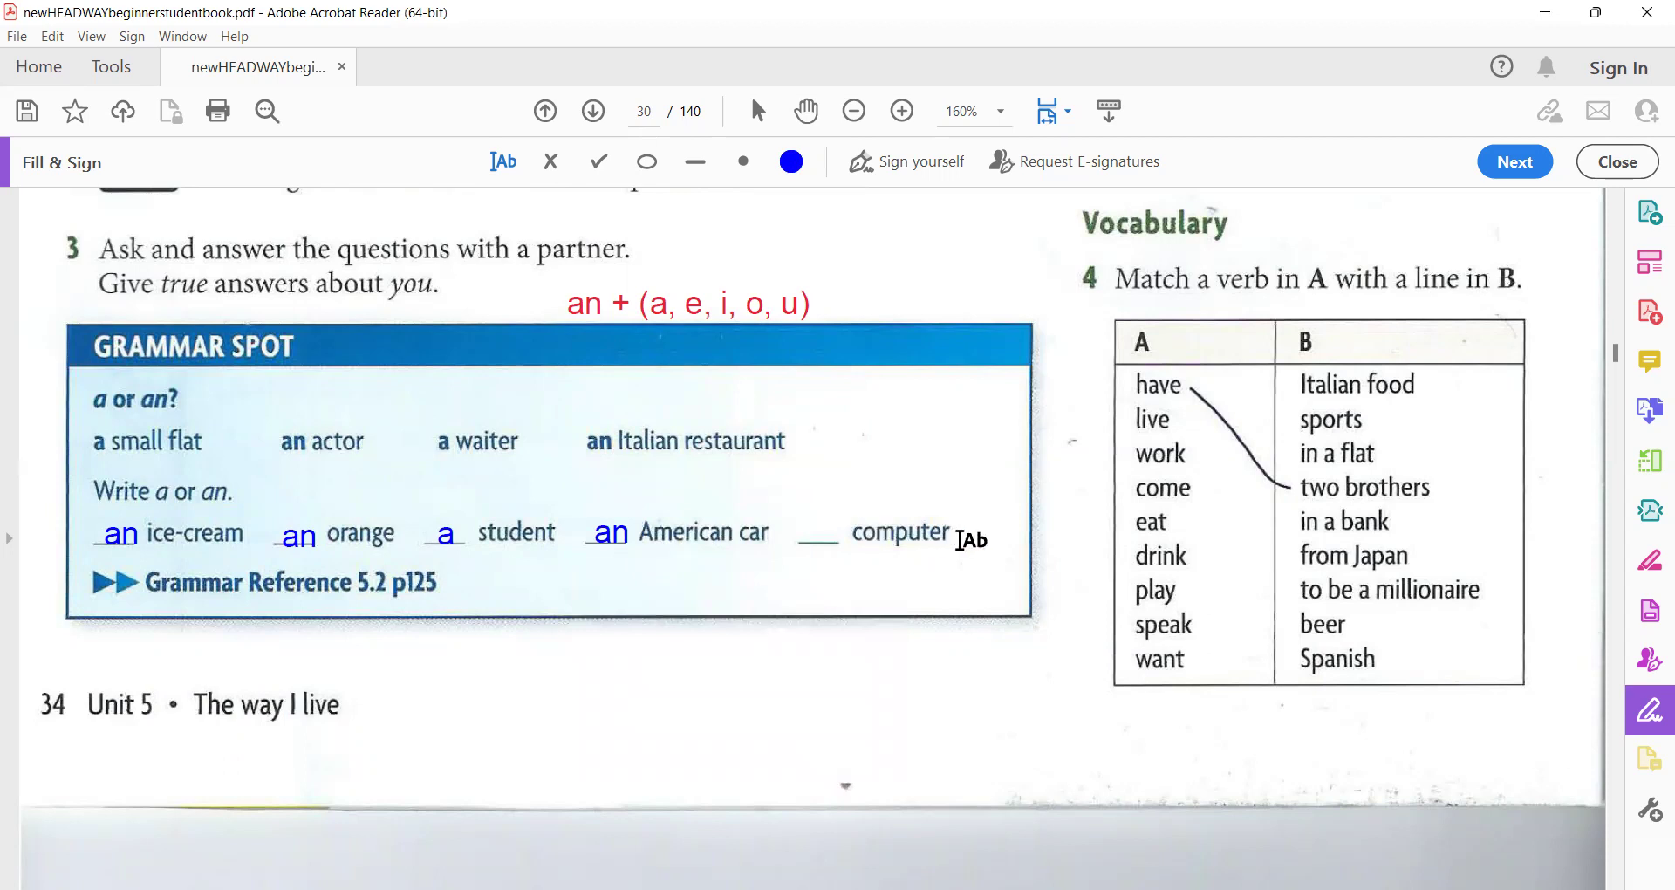
left_click(810, 534)
type("a")
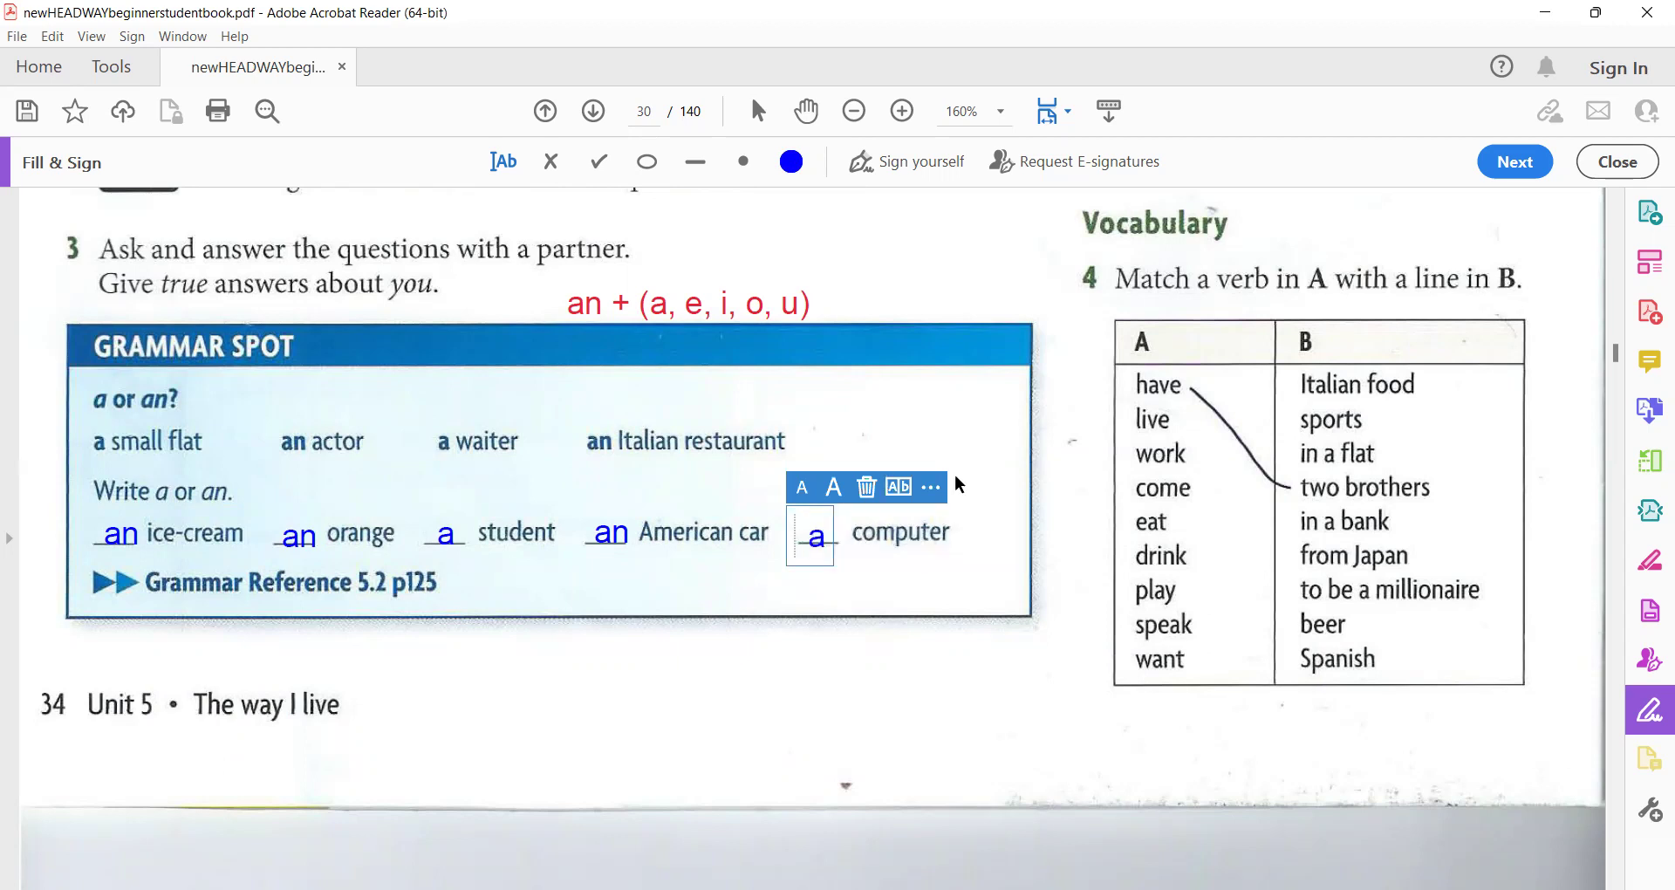
left_click(925, 585)
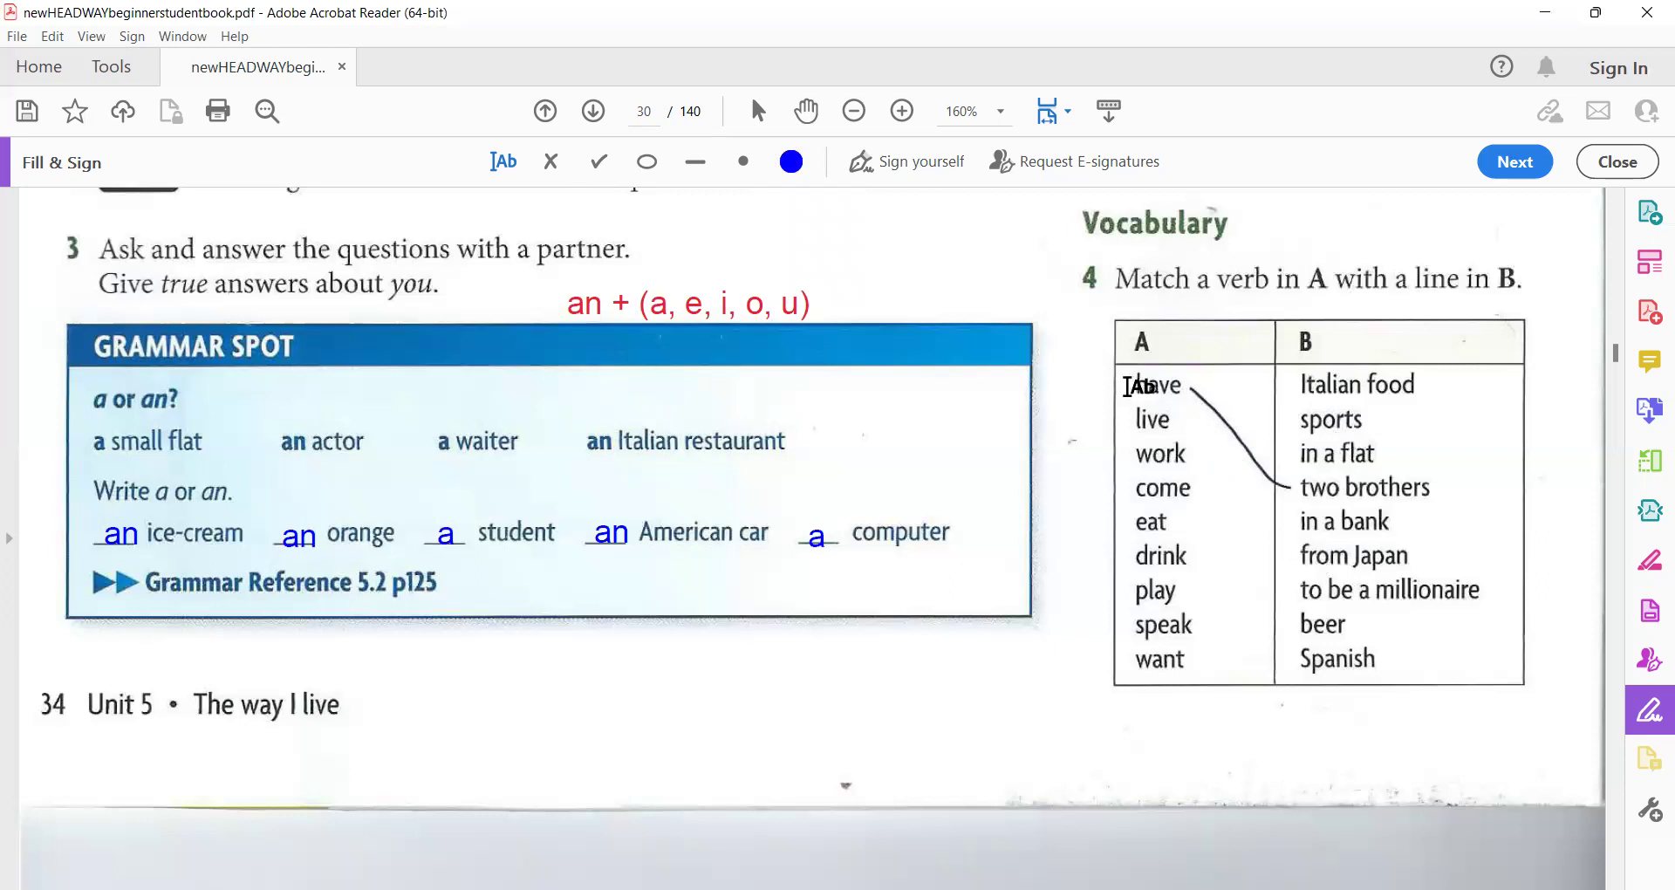
- Label have '1-' and live '2-' in column A in blue
left_click(1101, 381)
type("1-")
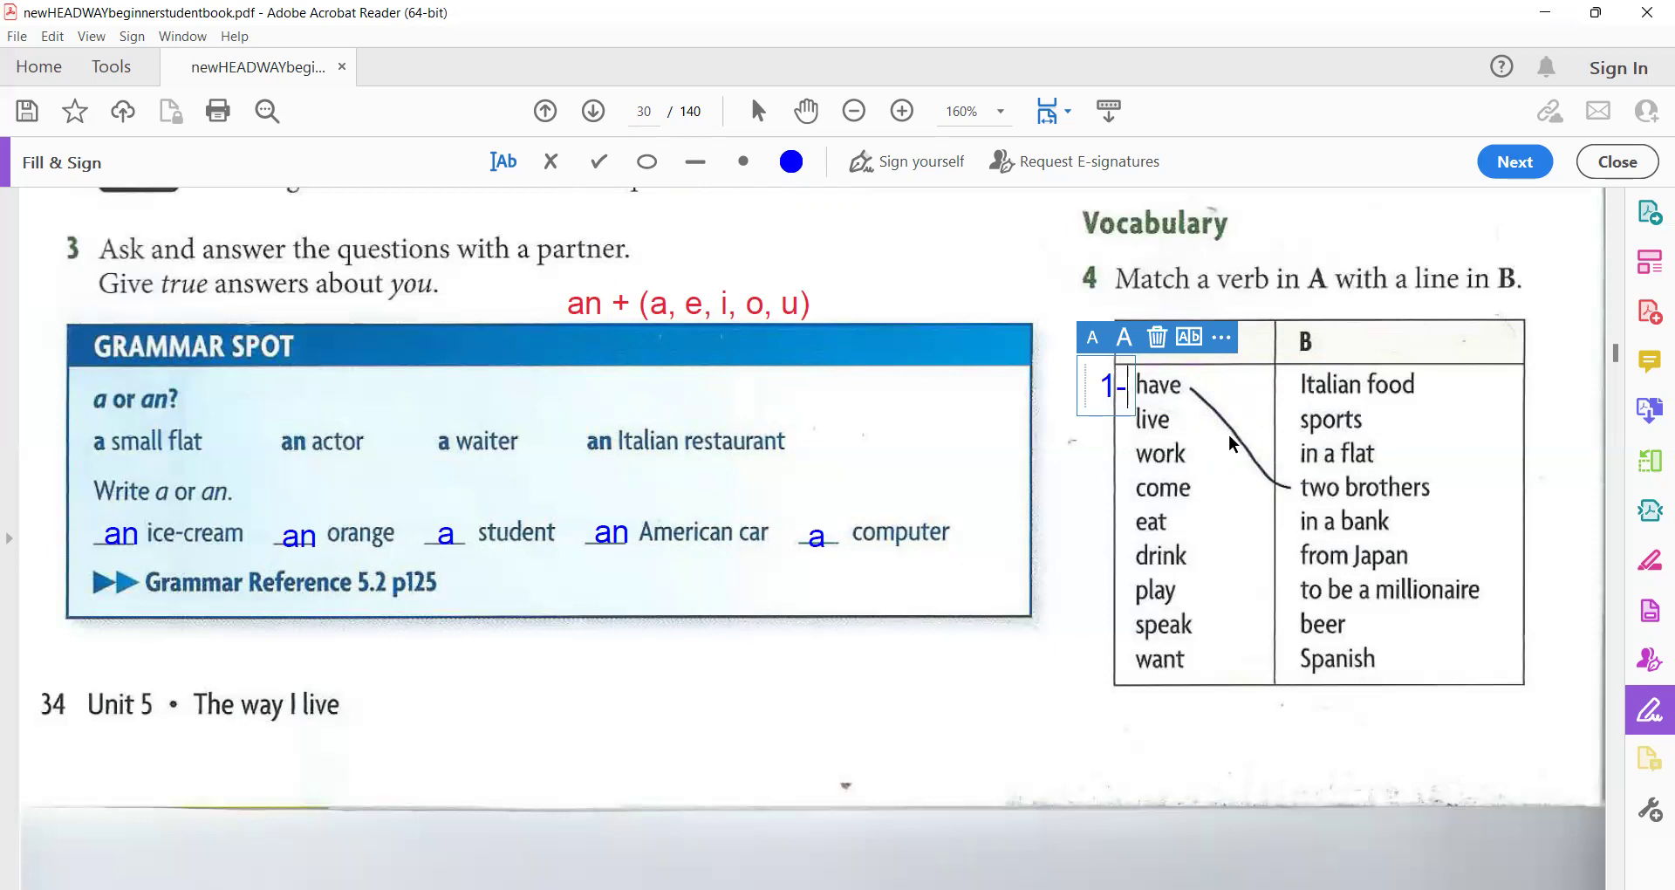
left_click(1101, 484)
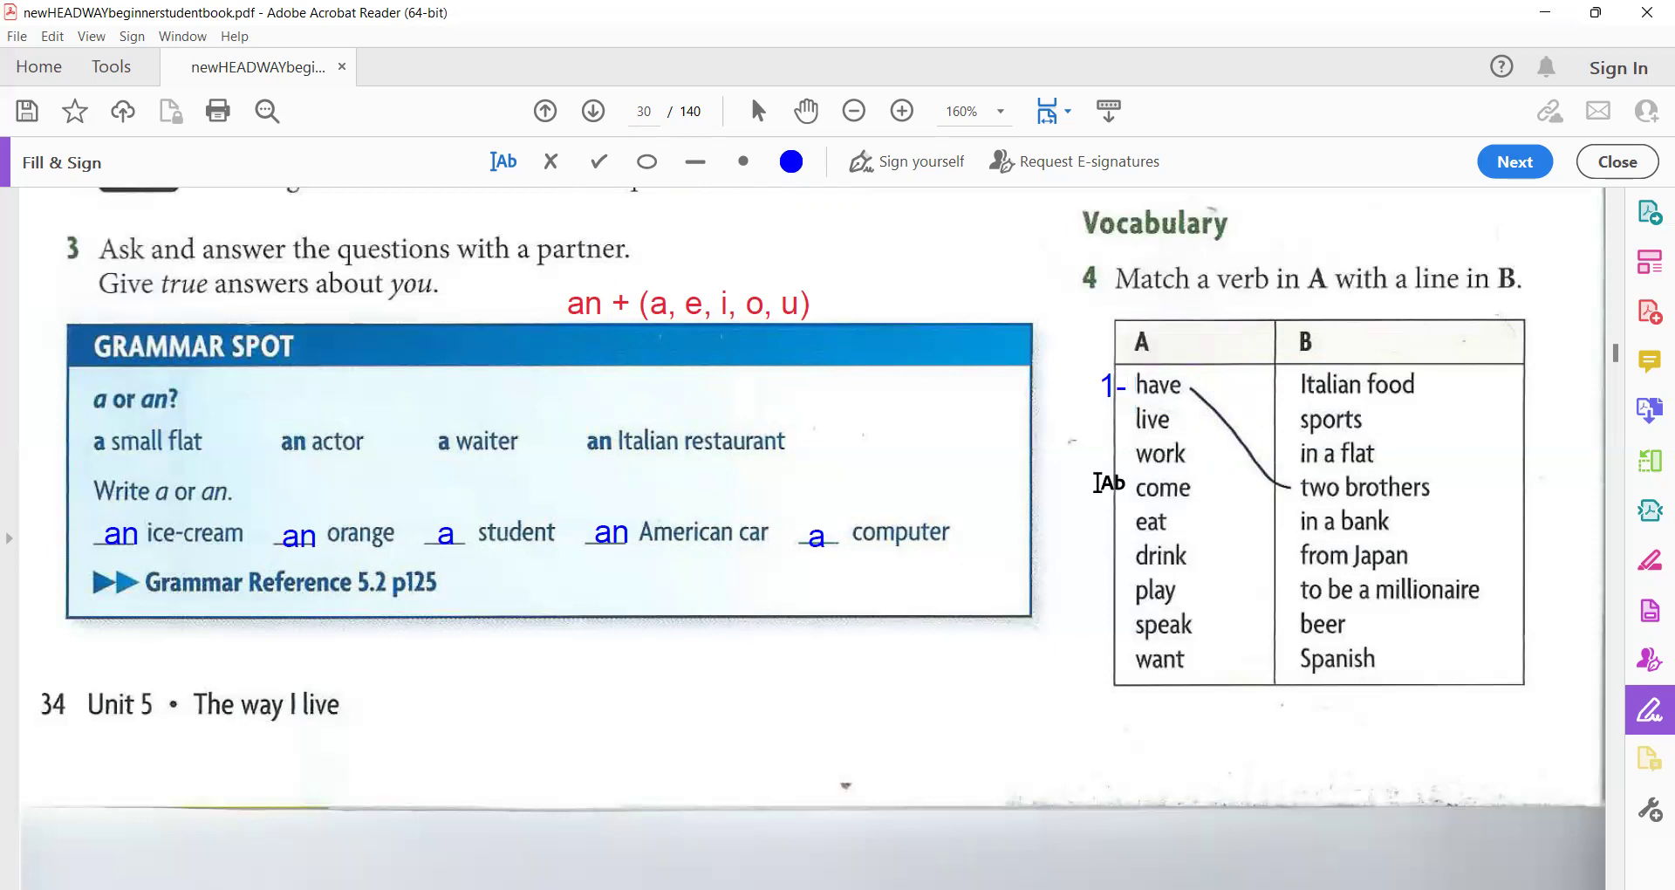
left_click(1101, 428)
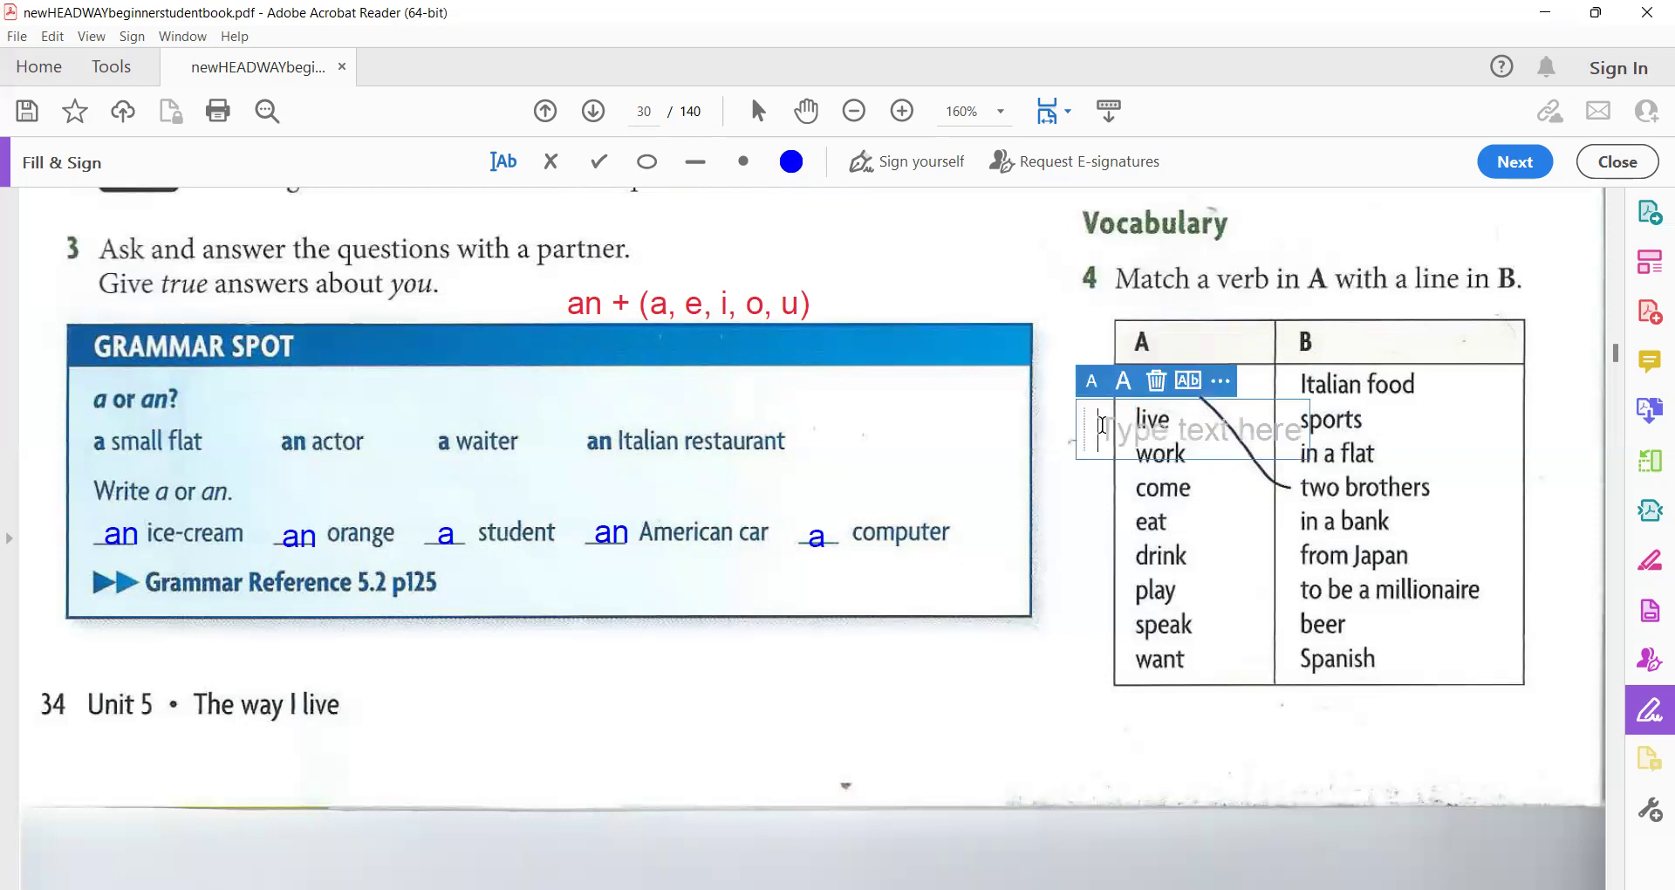
type("2-")
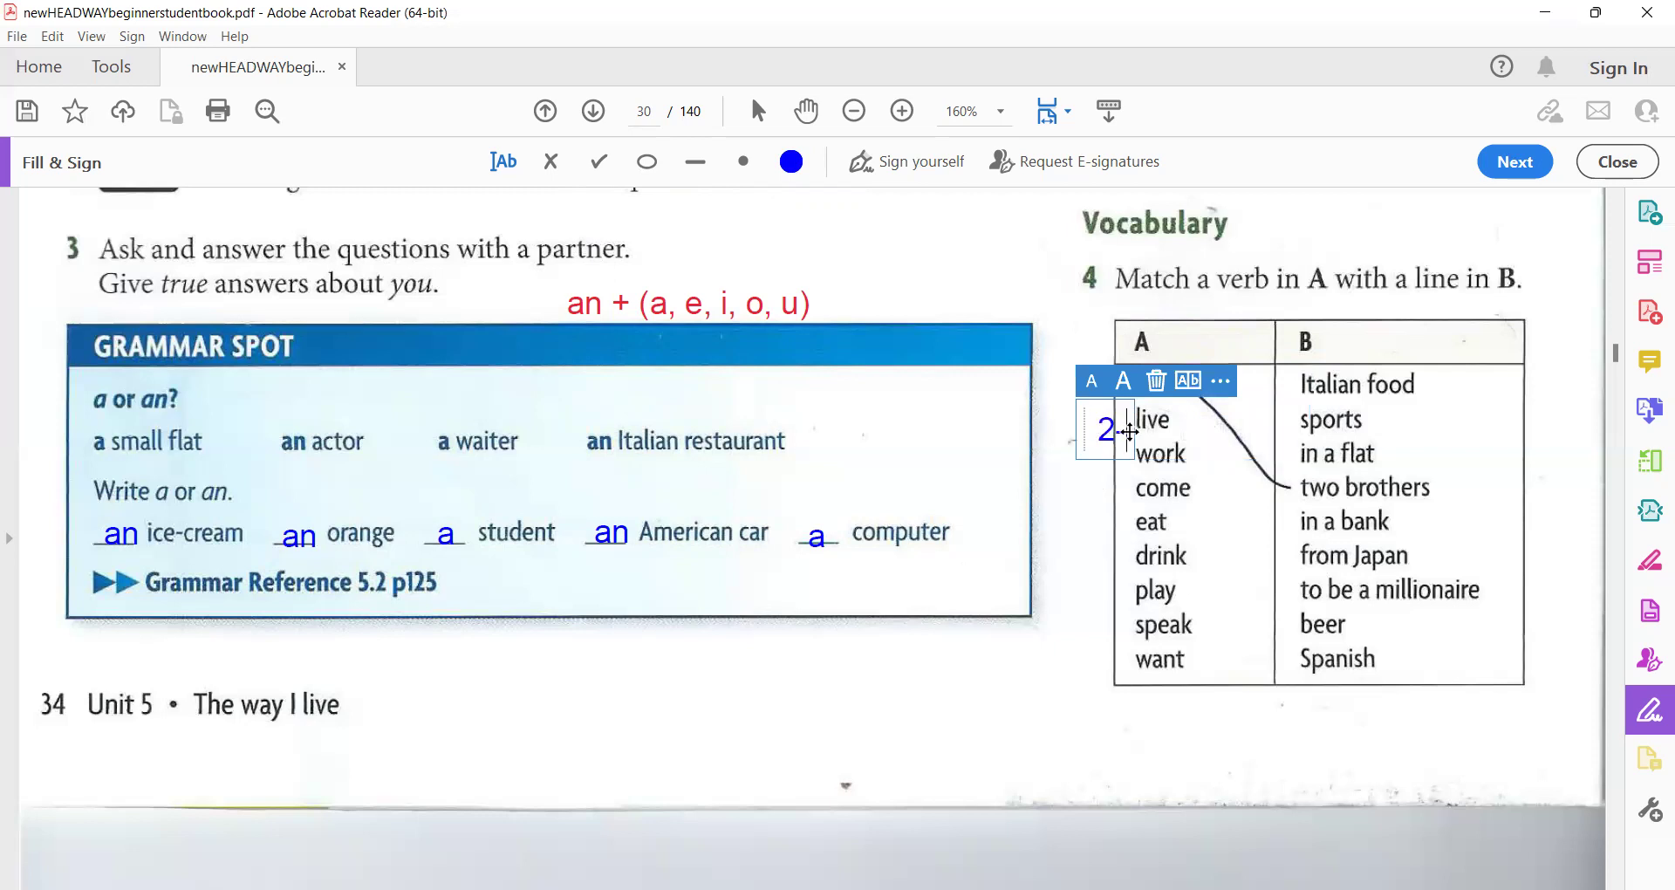
key("Escape")
left_click(1133, 422)
key("Escape")
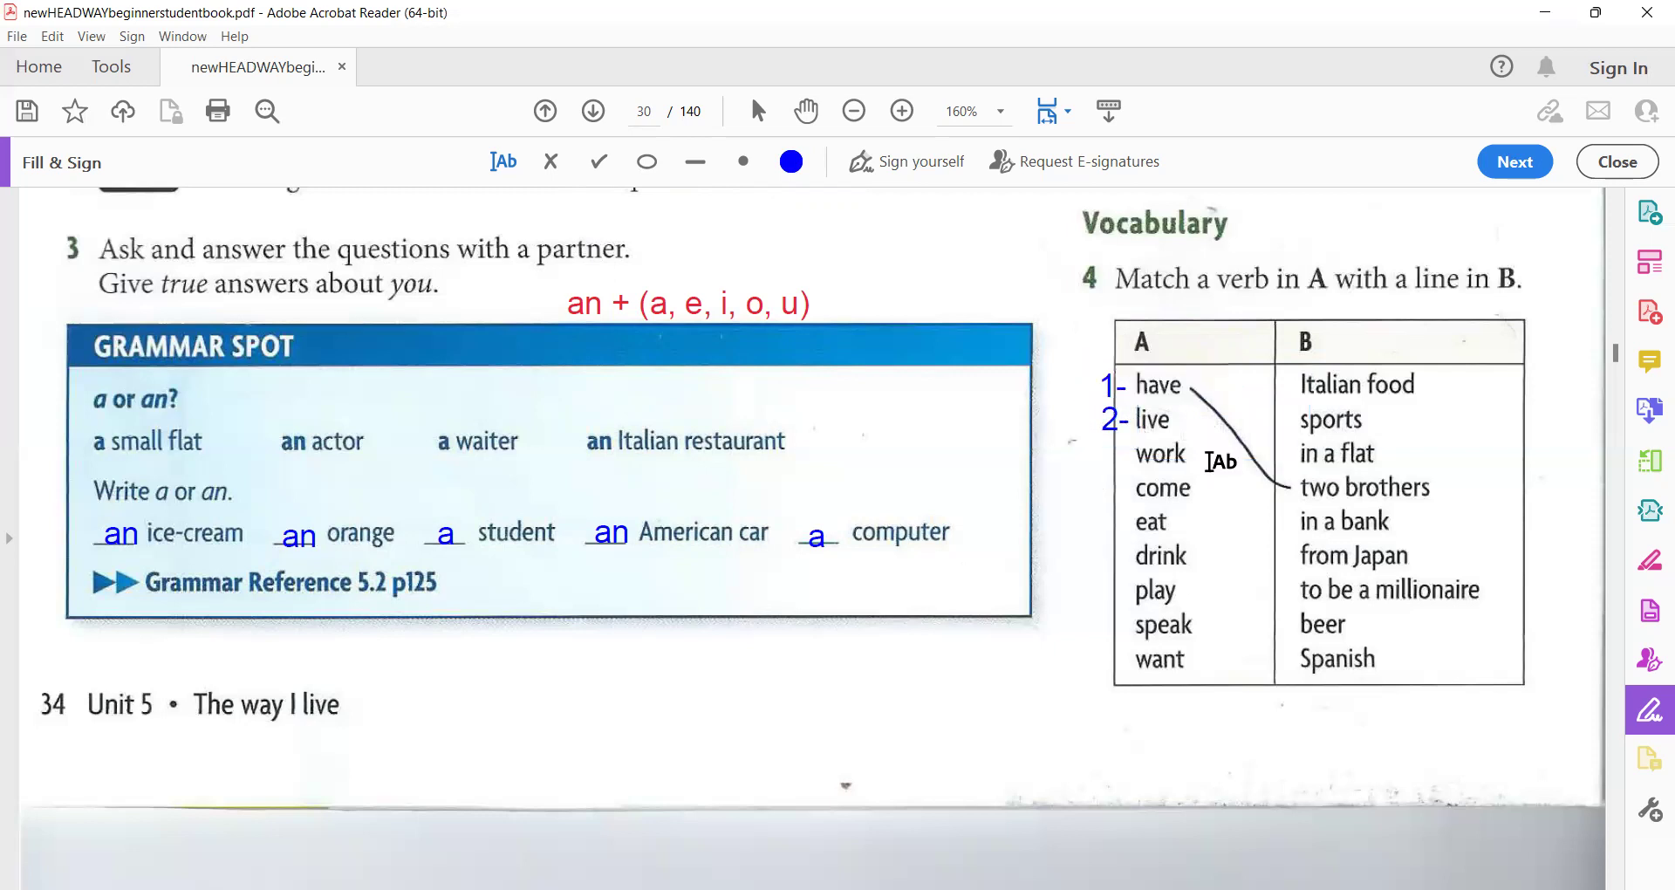
- Number two brothers '1' and in a flat '2' in column B
left_click(1442, 487)
type("1")
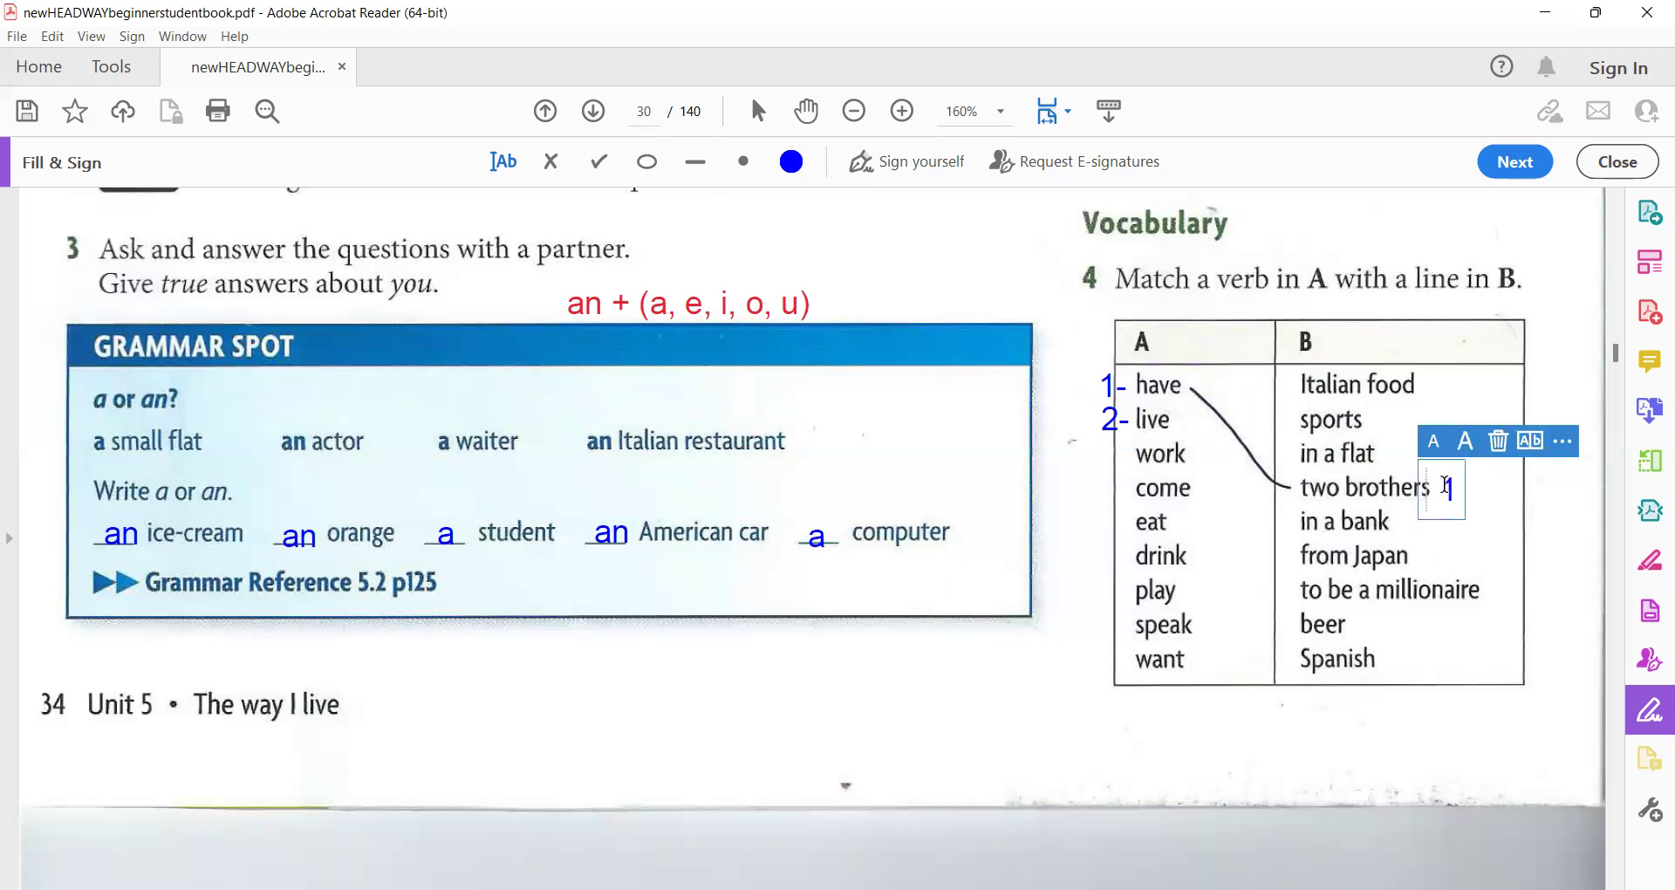
key("Escape")
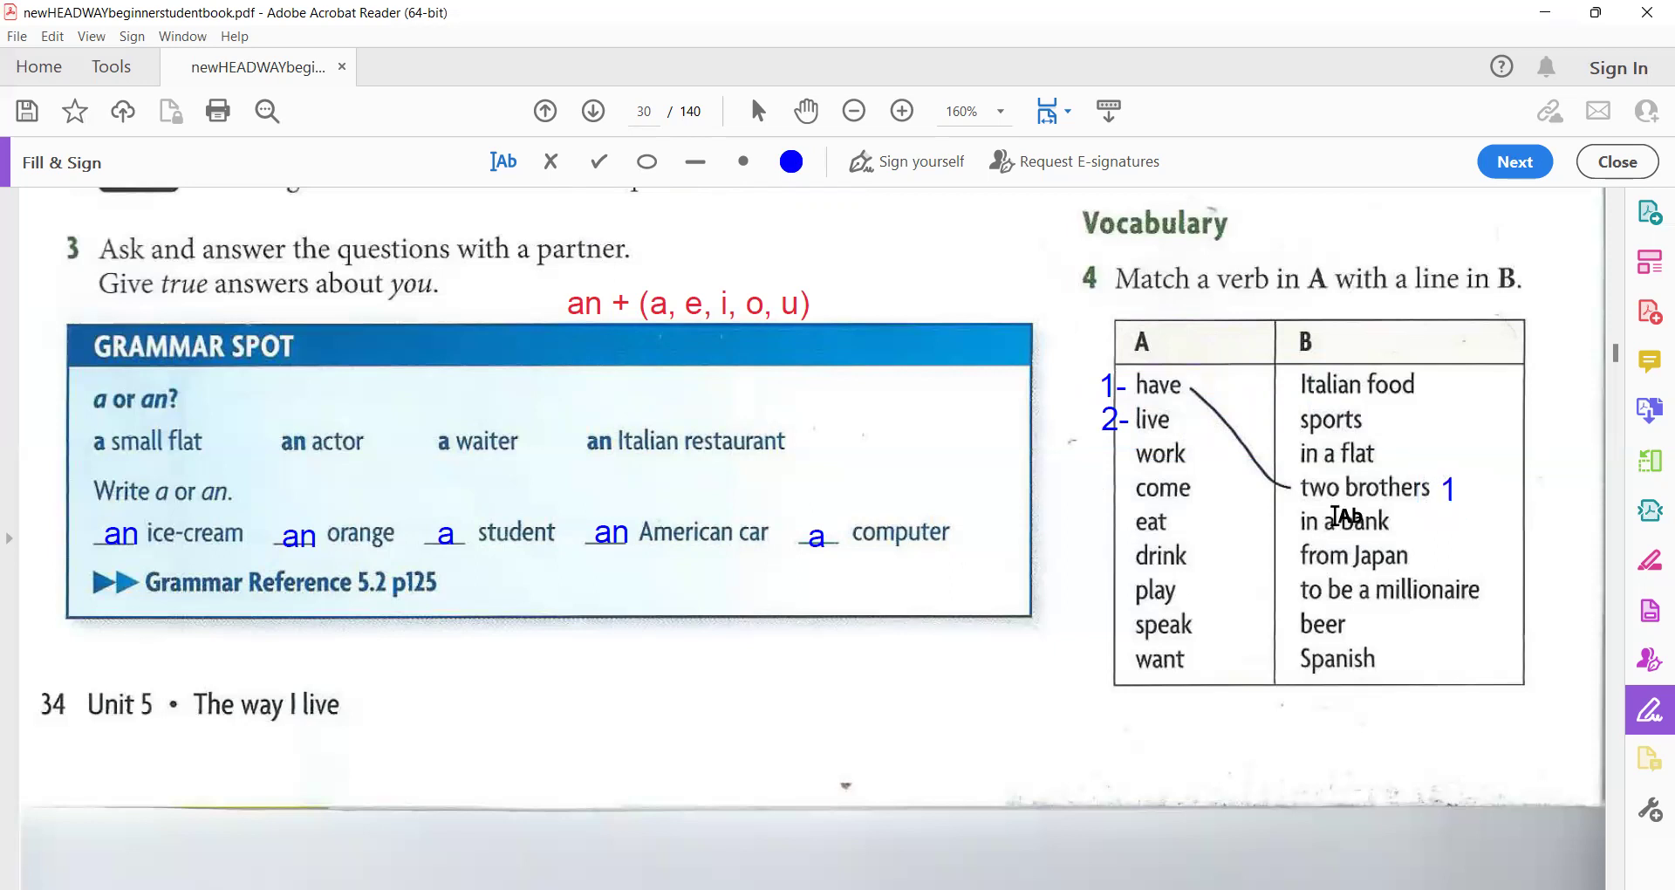
left_click(1388, 453)
type("2")
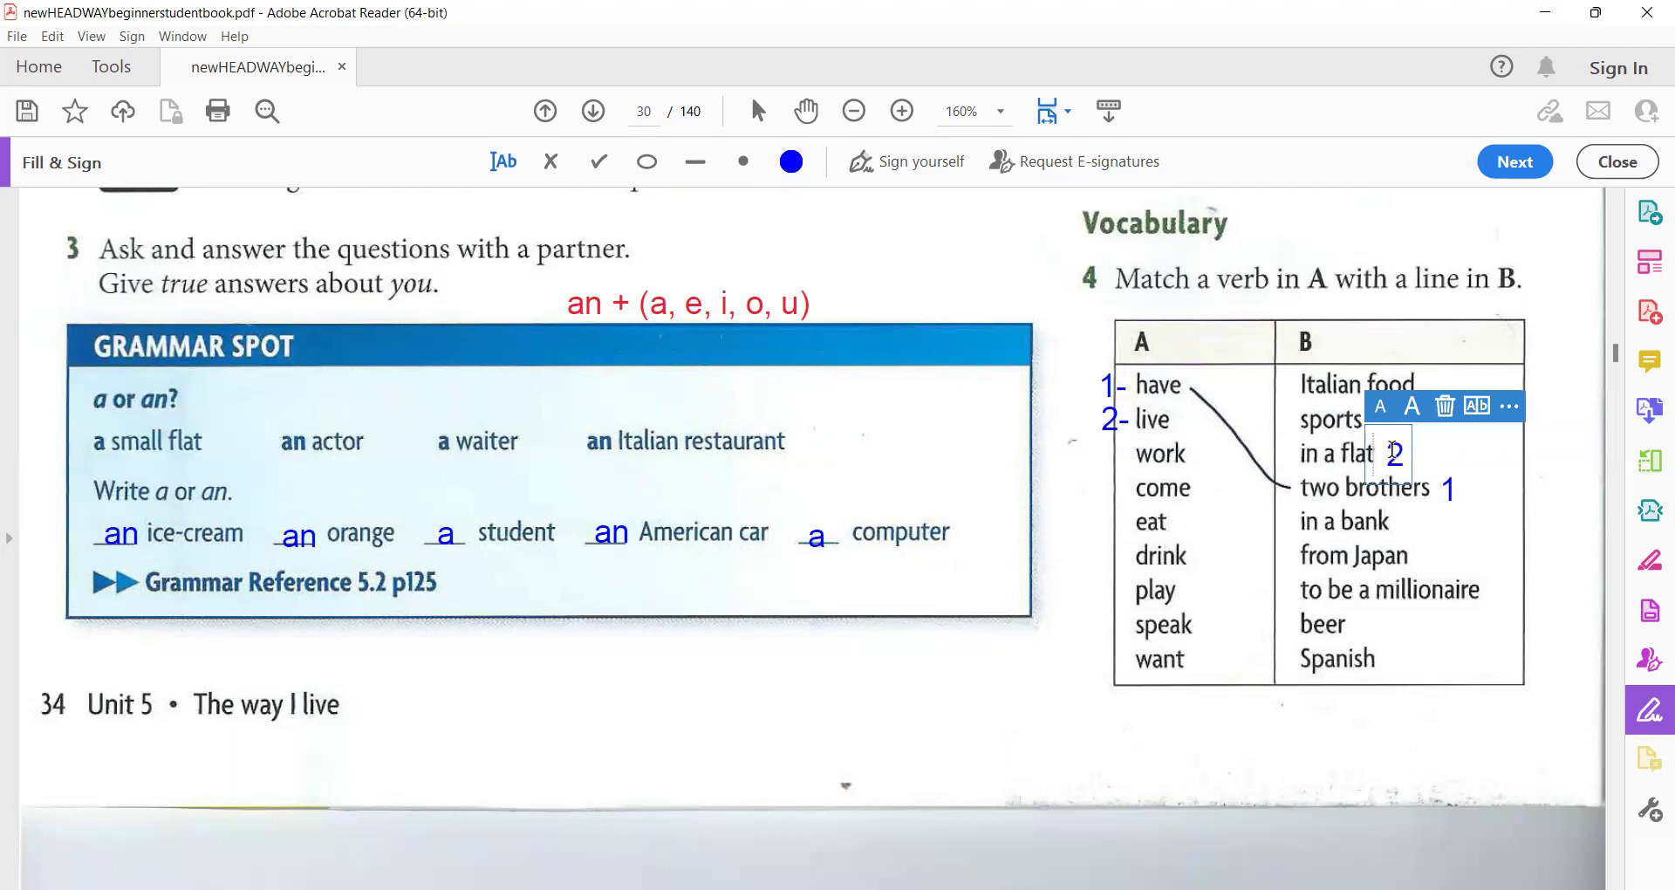
left_click(1431, 453)
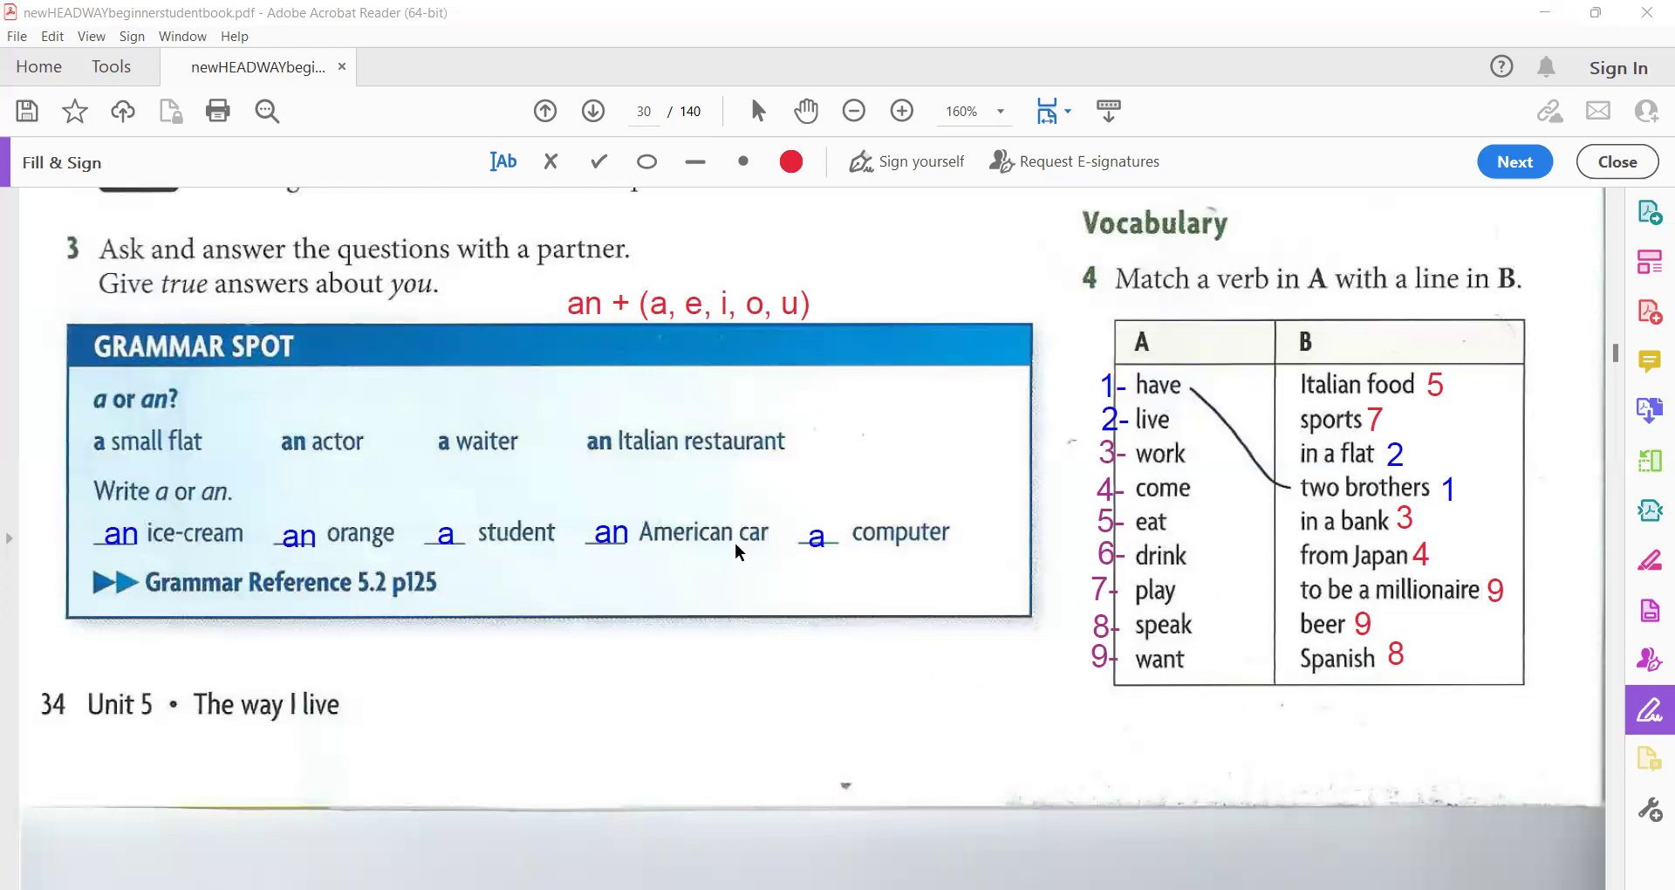
- Scroll down to page 31's Listening and speaking exercise 5
scroll(731, 550, "down", 5)
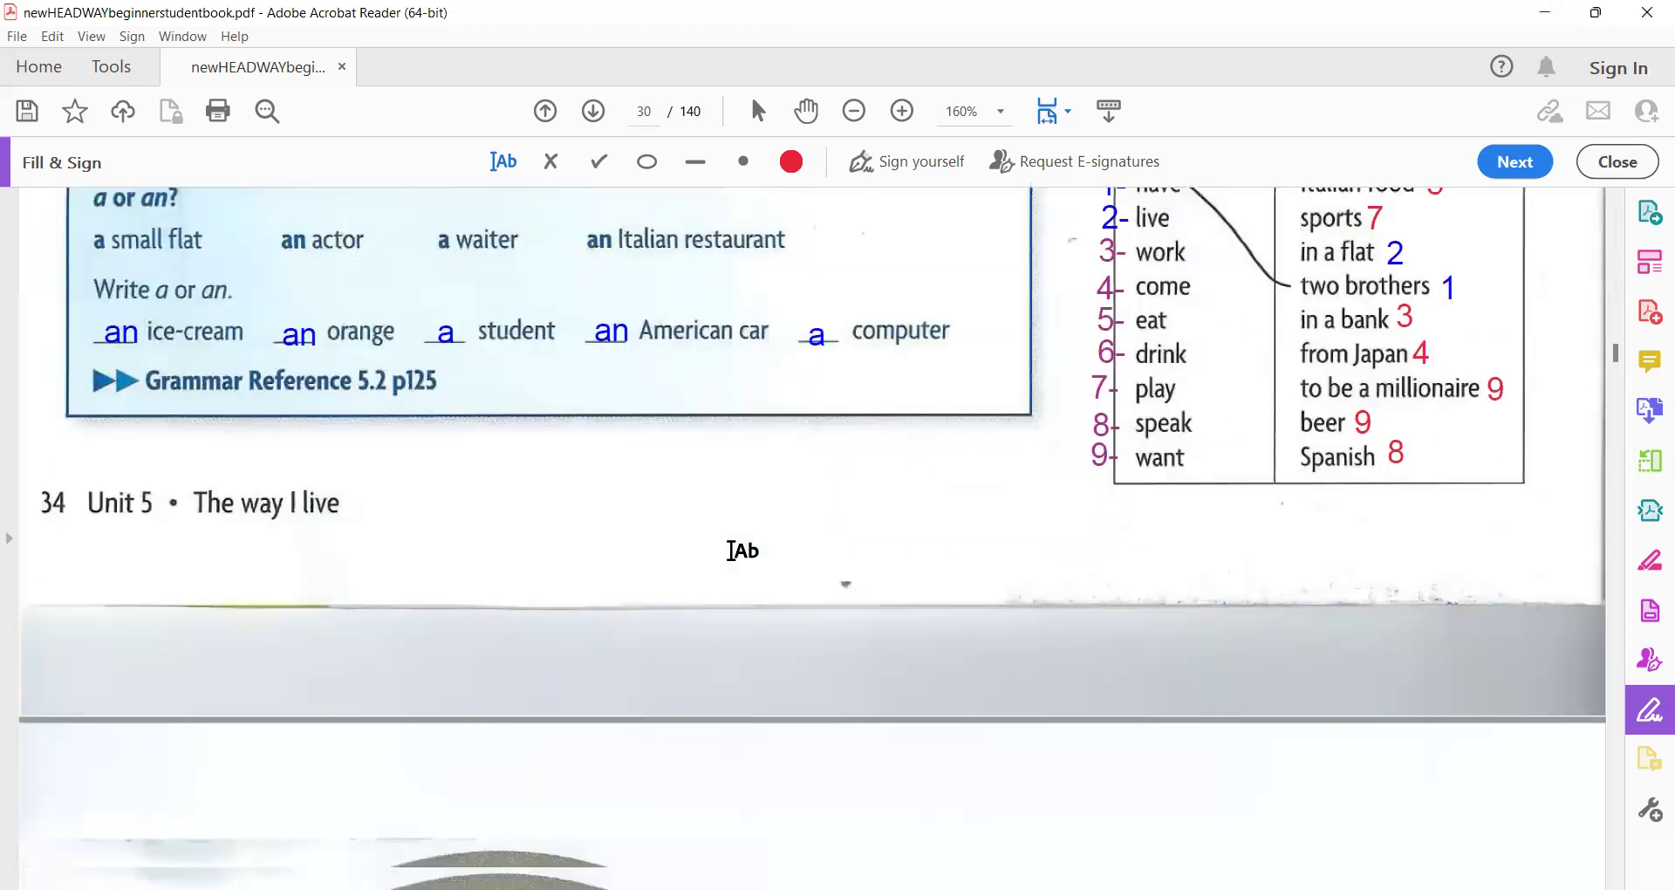
scroll(731, 550, "down", 4)
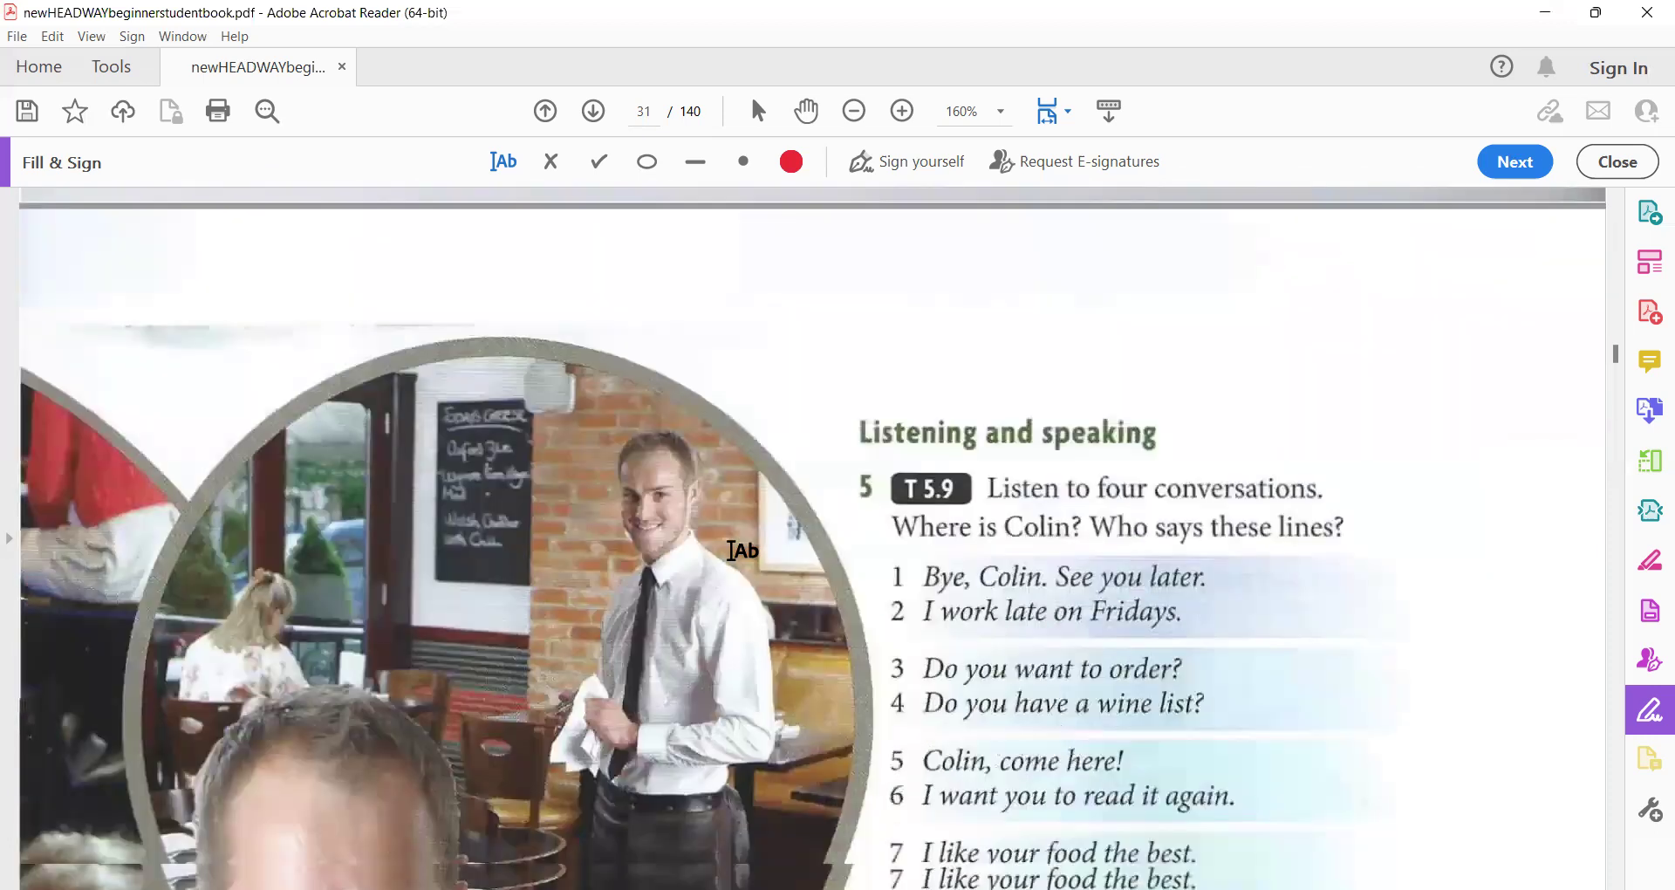
scroll(731, 550, "down", 1)
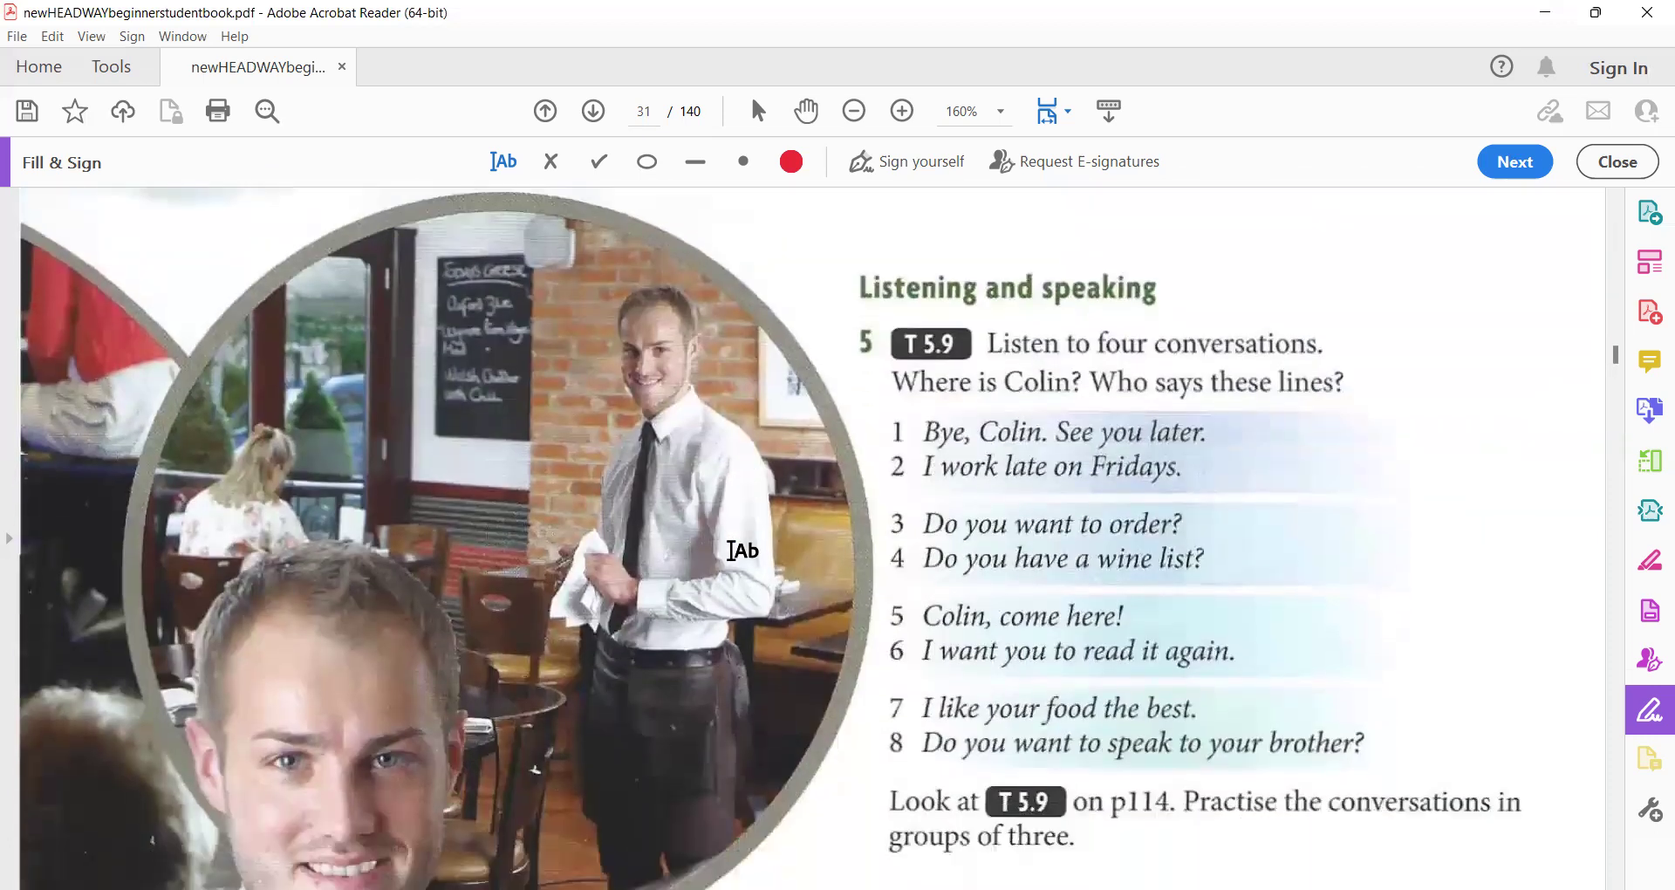
scroll(731, 551, "down", 1)
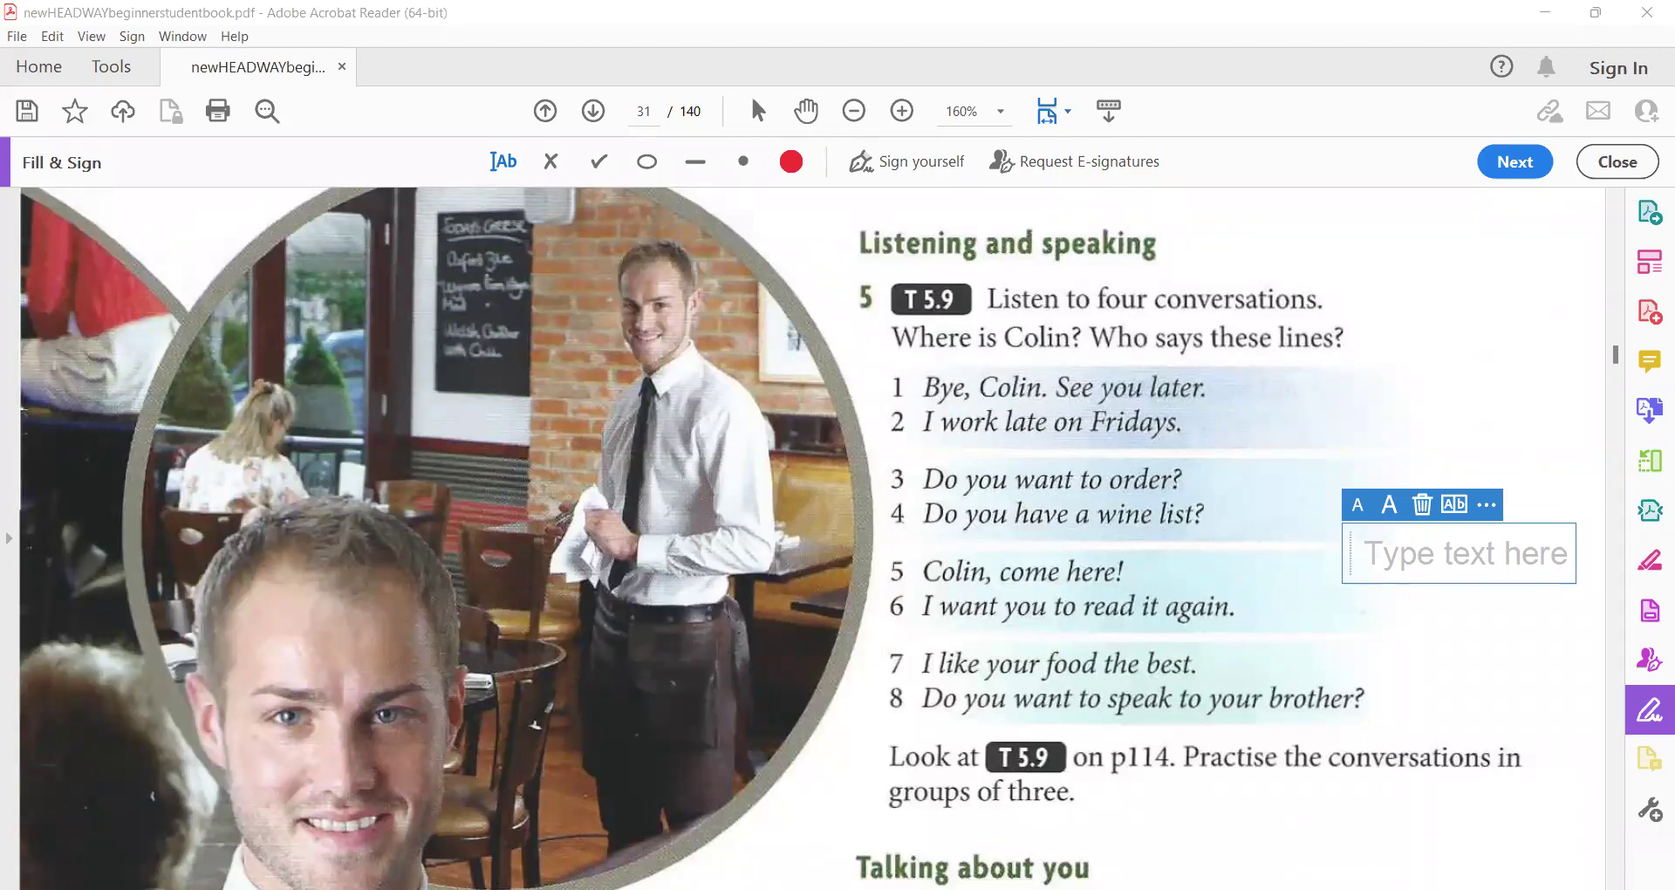
- Discard the empty text field beside line 4 of exercise 5
left_click(1232, 221)
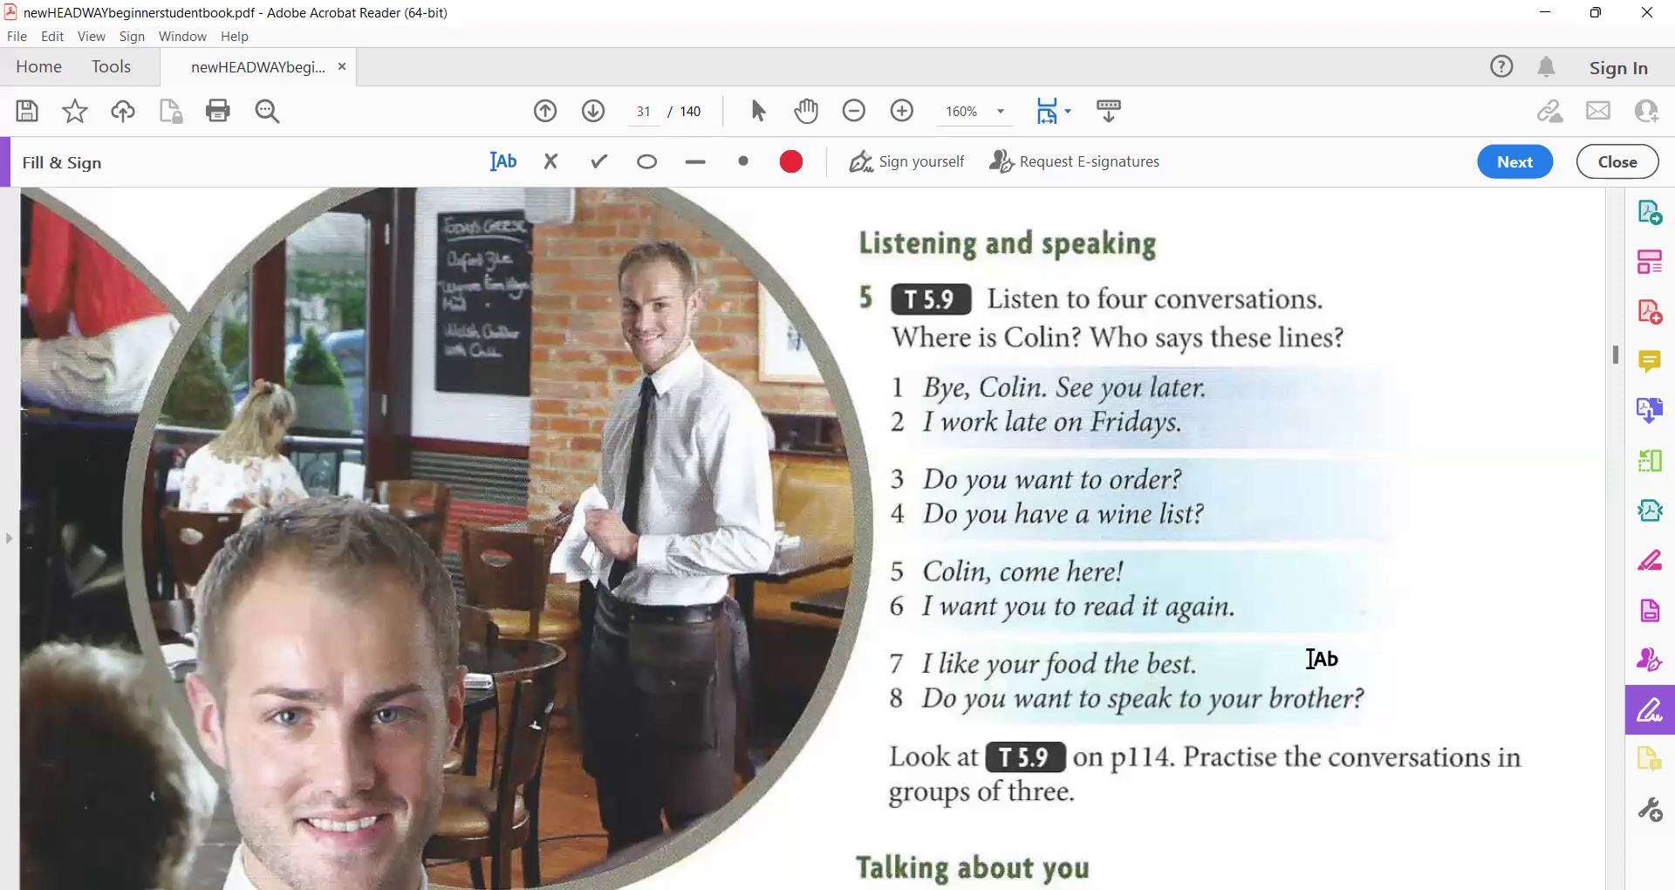
- Scroll until exercise 6 questions 1–8 and the Check it heading are visible
scroll(1322, 658, "down", 5)
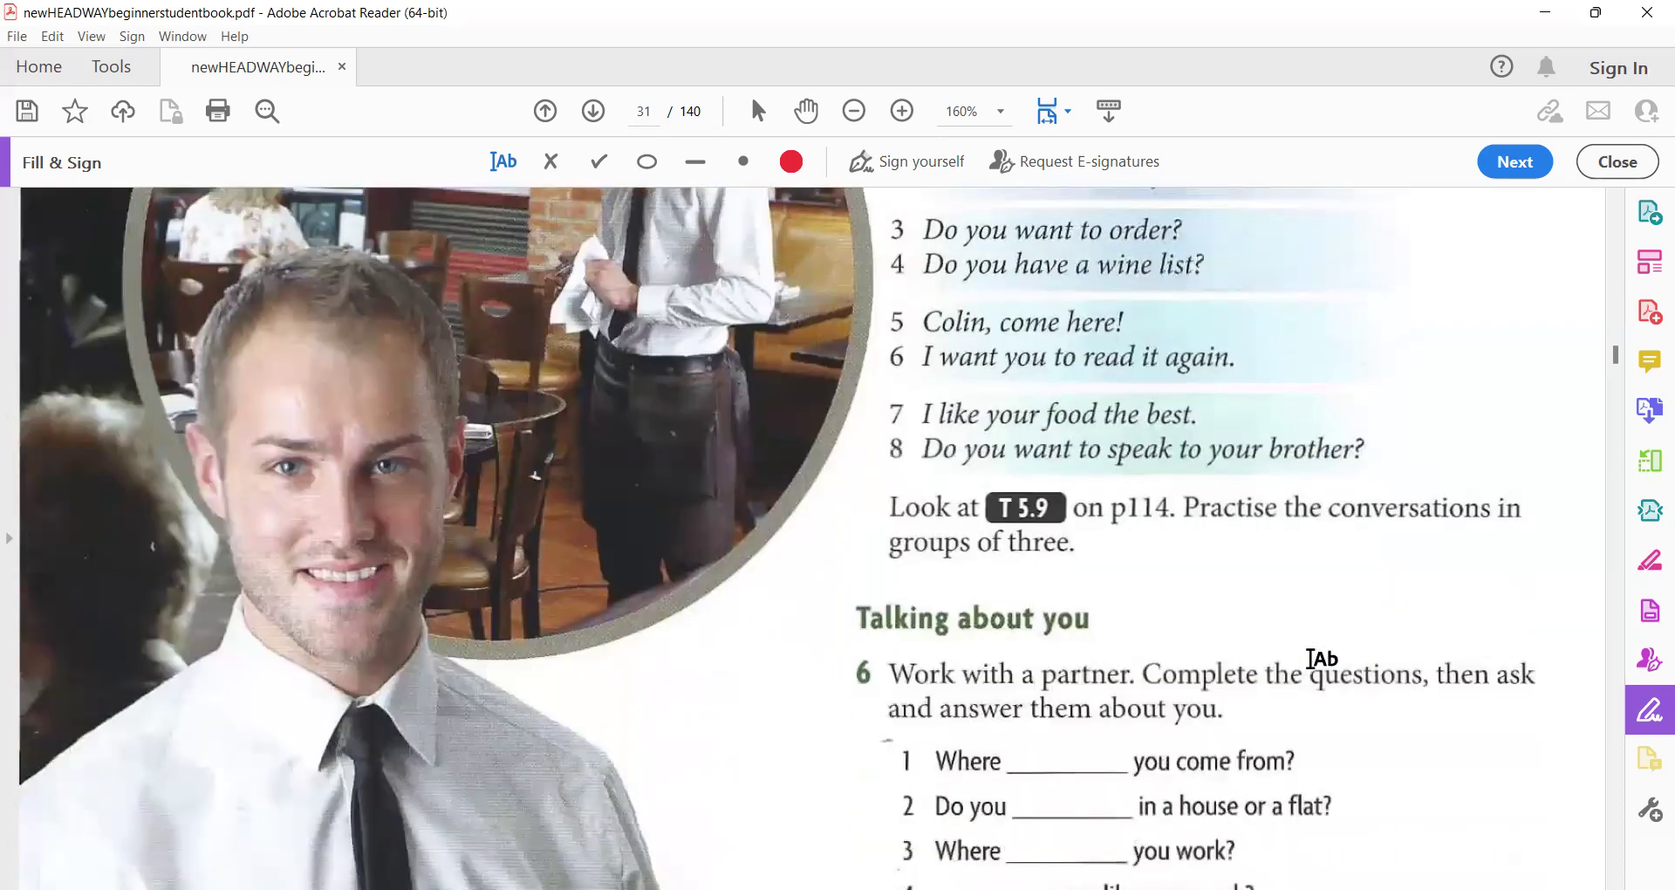
scroll(1322, 659, "down", 2)
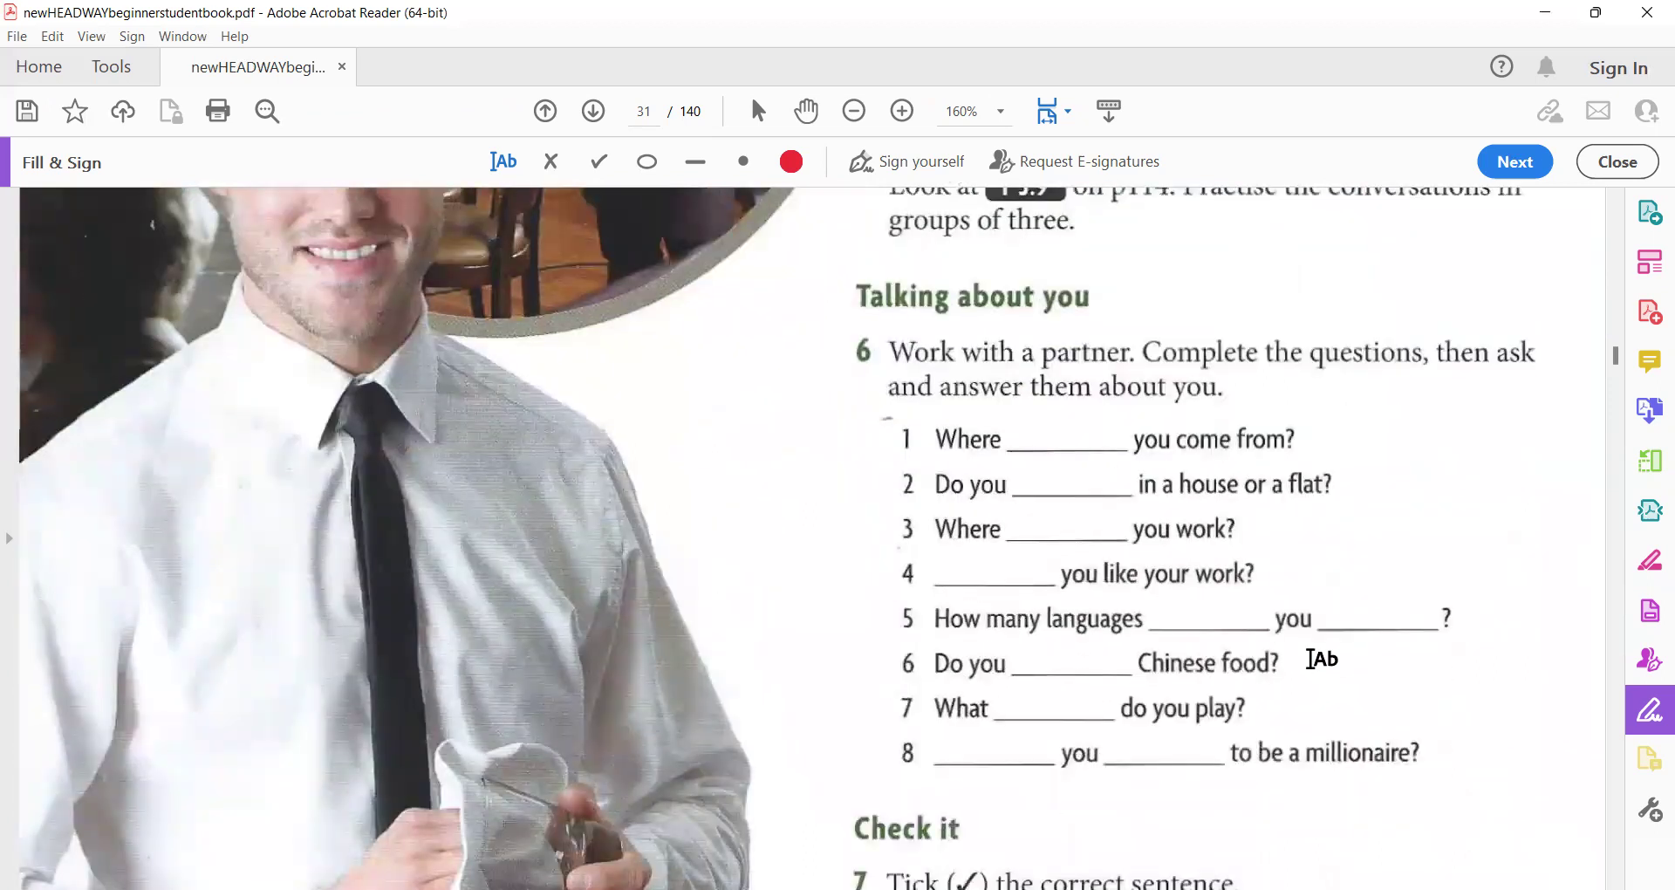
scroll(1322, 659, "down", 1)
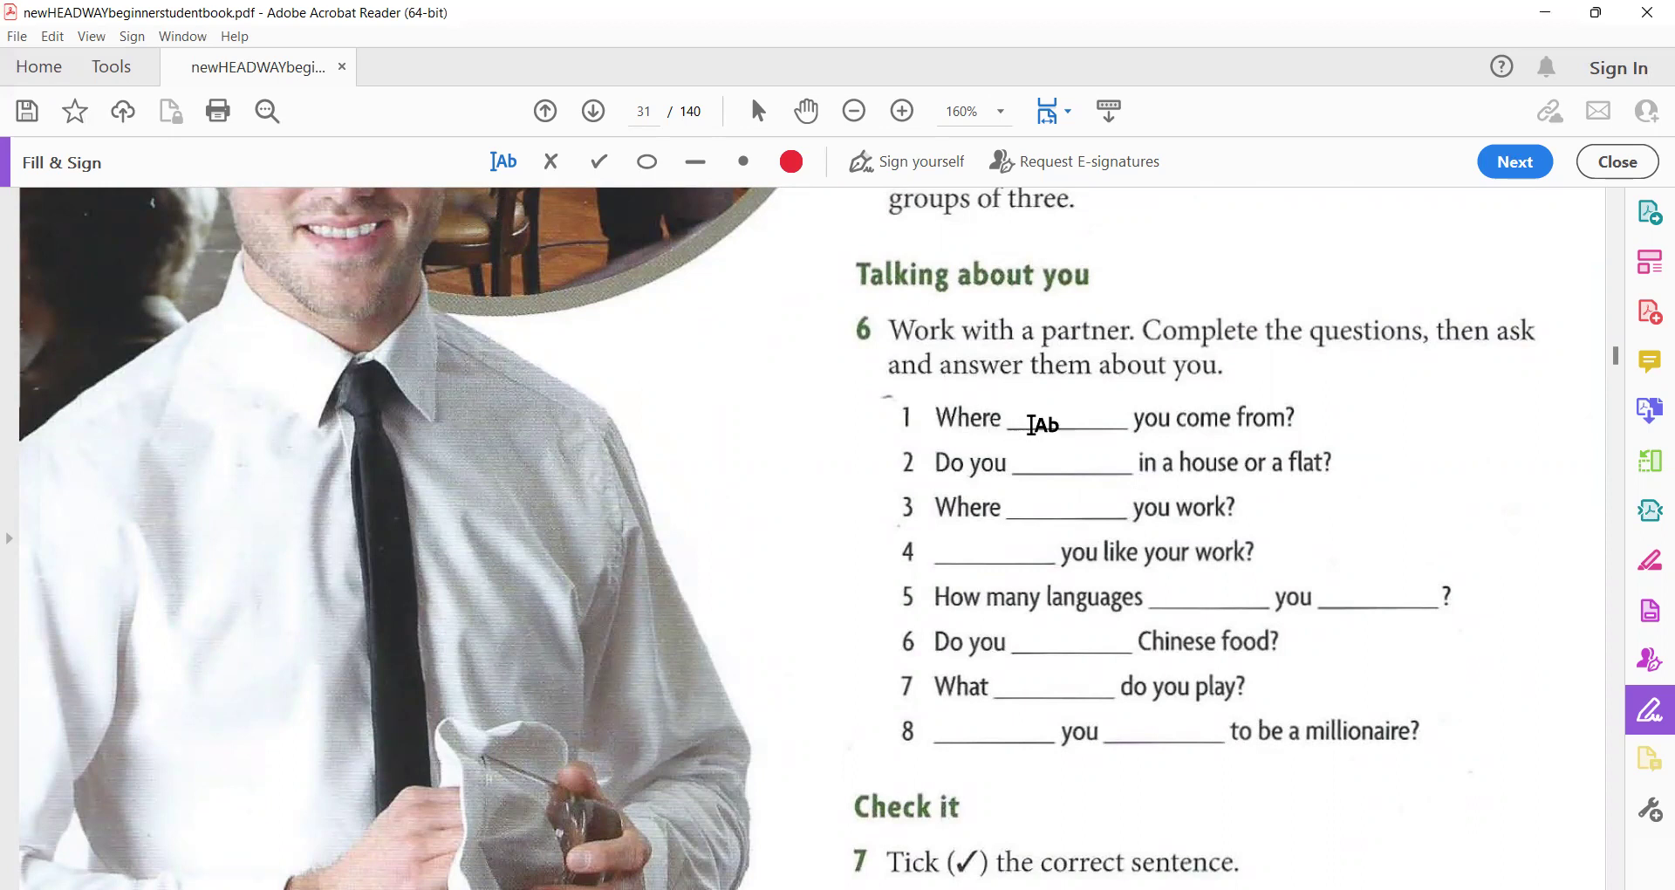
- Fill exercise 6 questions 1–3 in red with 'do', 'live' and 'do'
left_click(1036, 419)
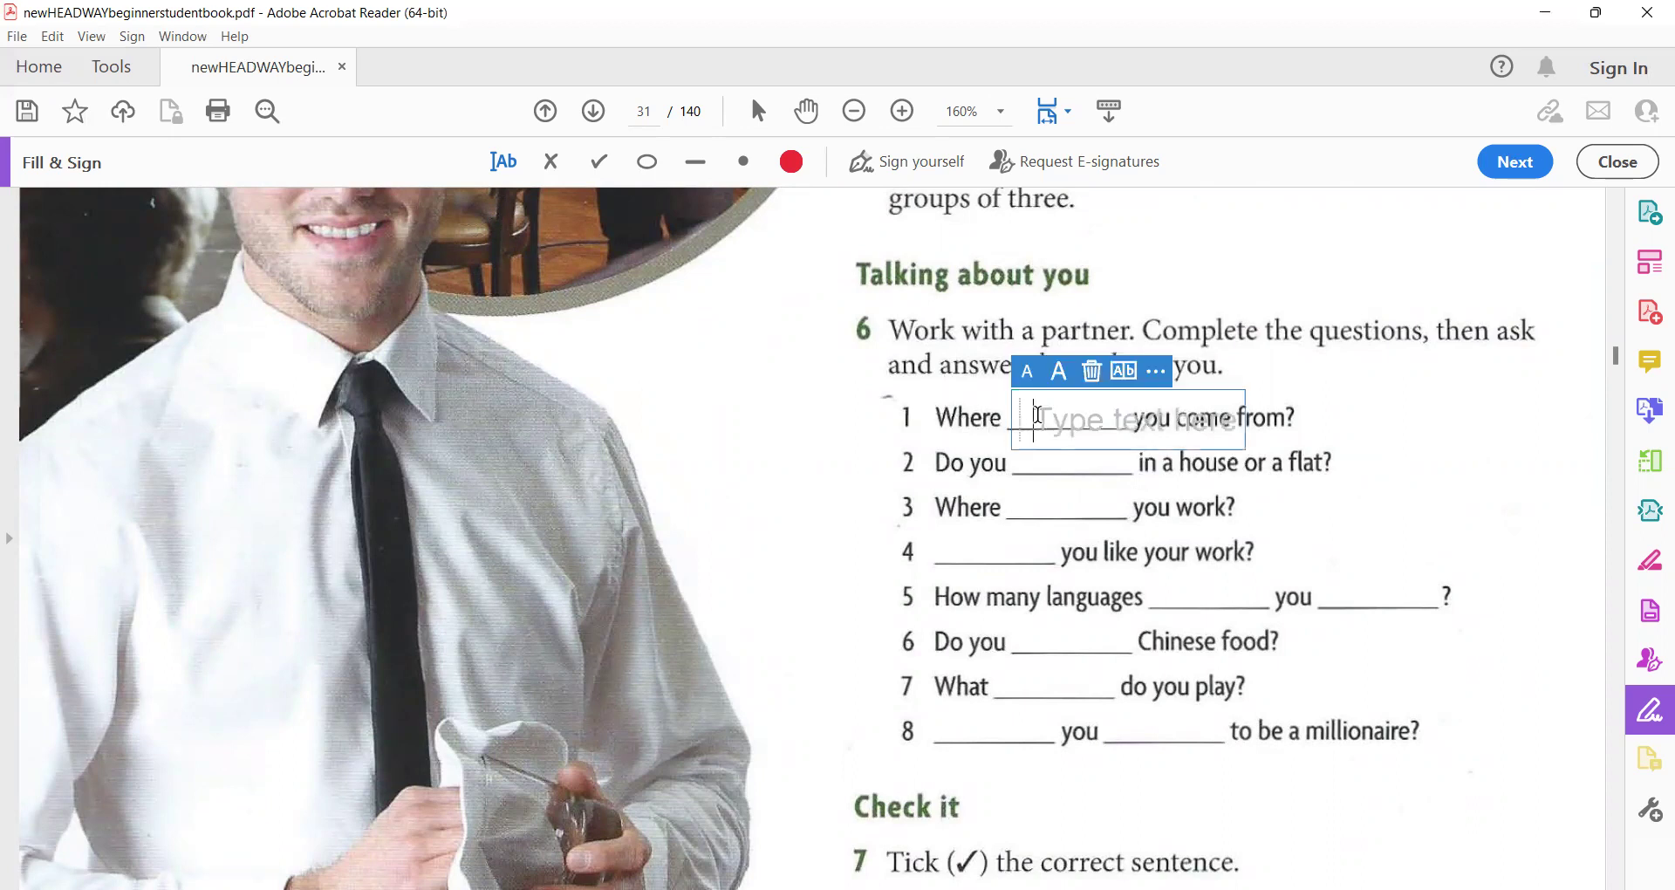
type("do")
left_click(1243, 417)
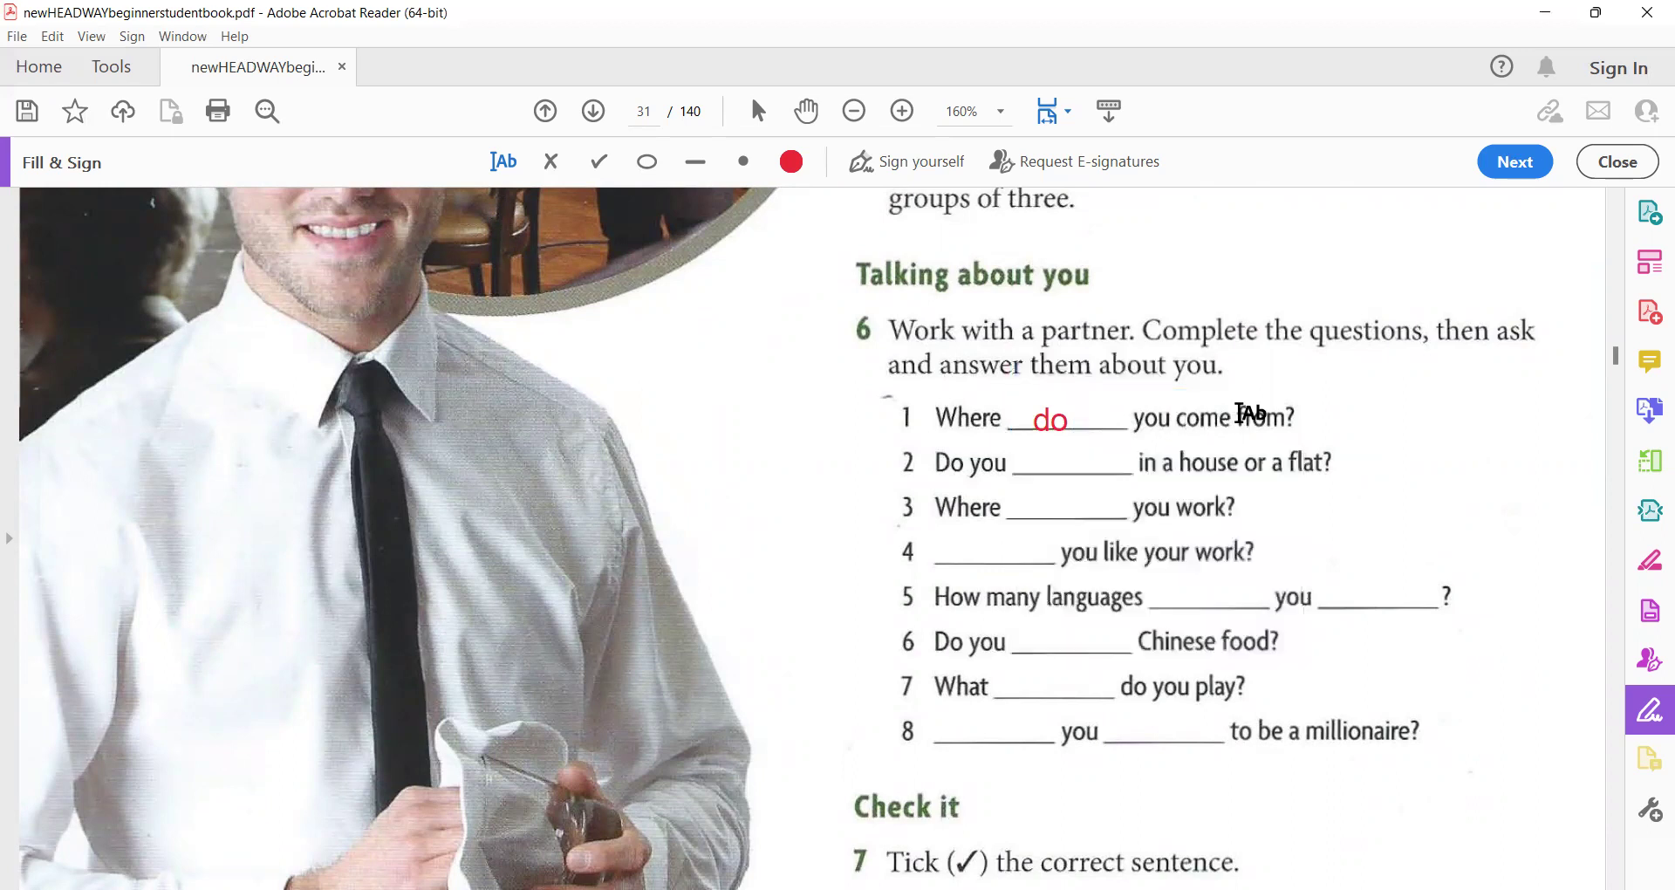
left_click(1042, 462)
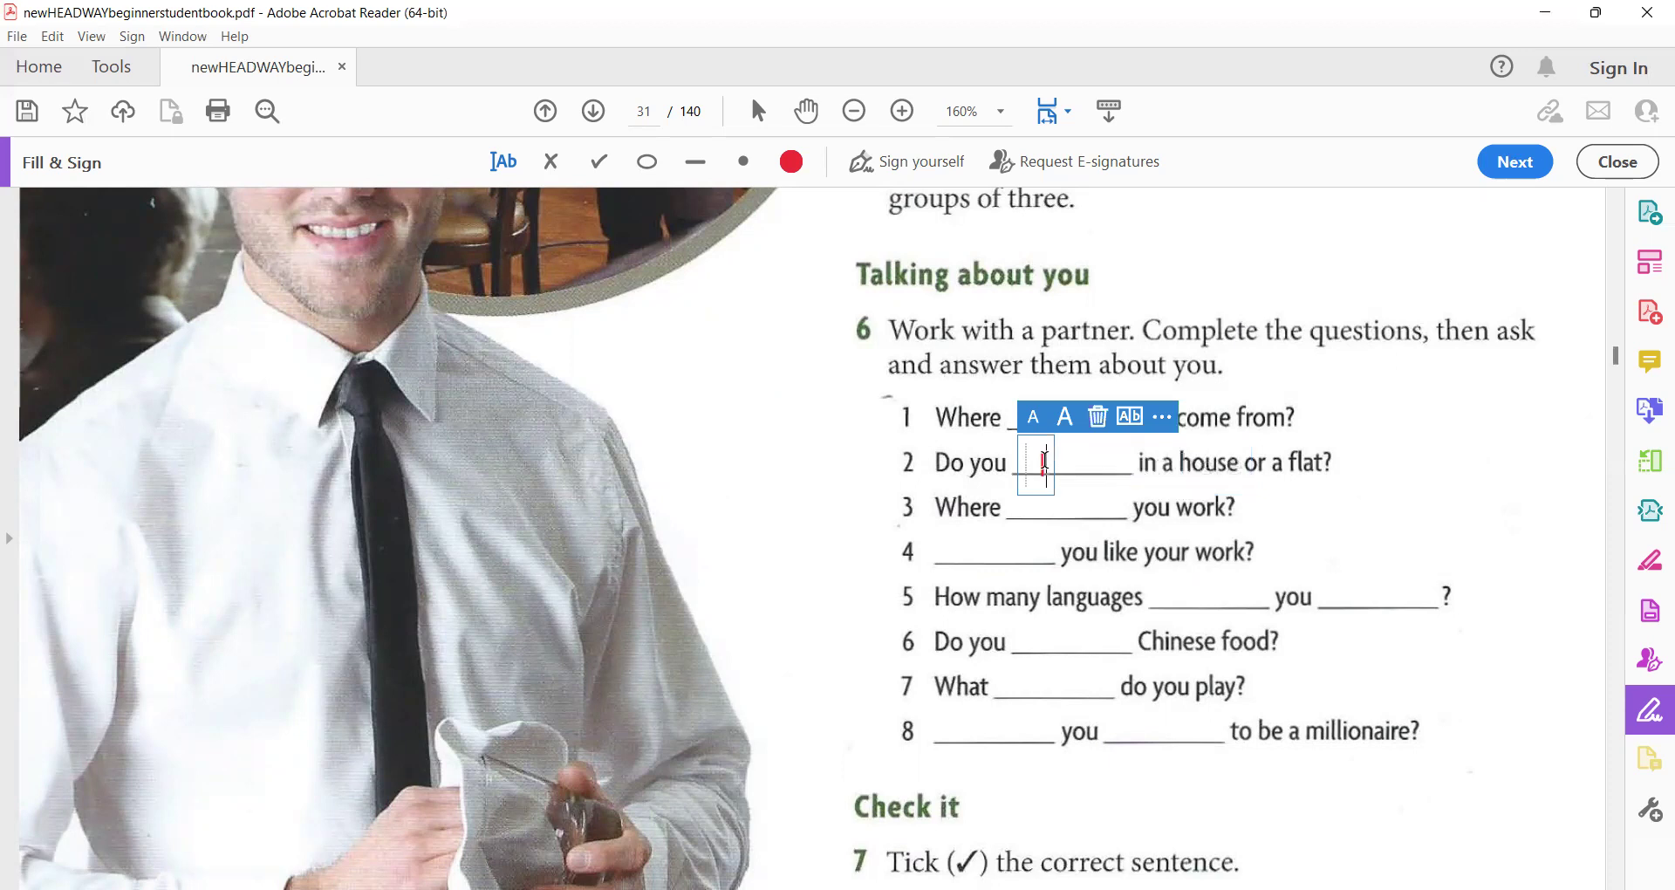
type("live")
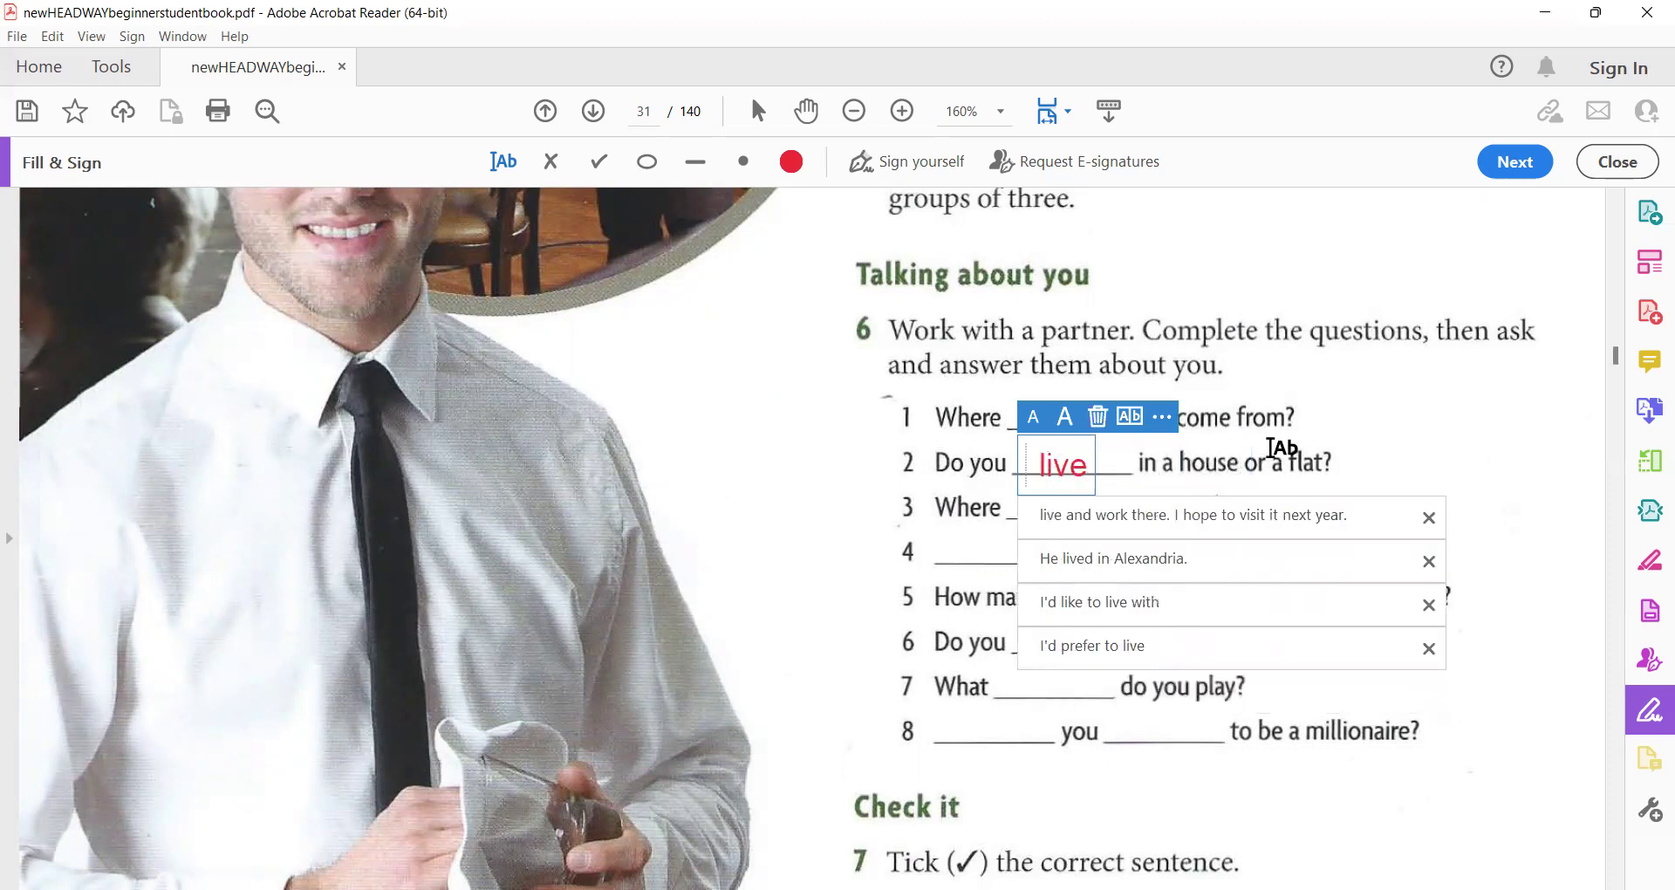
left_click(1270, 448)
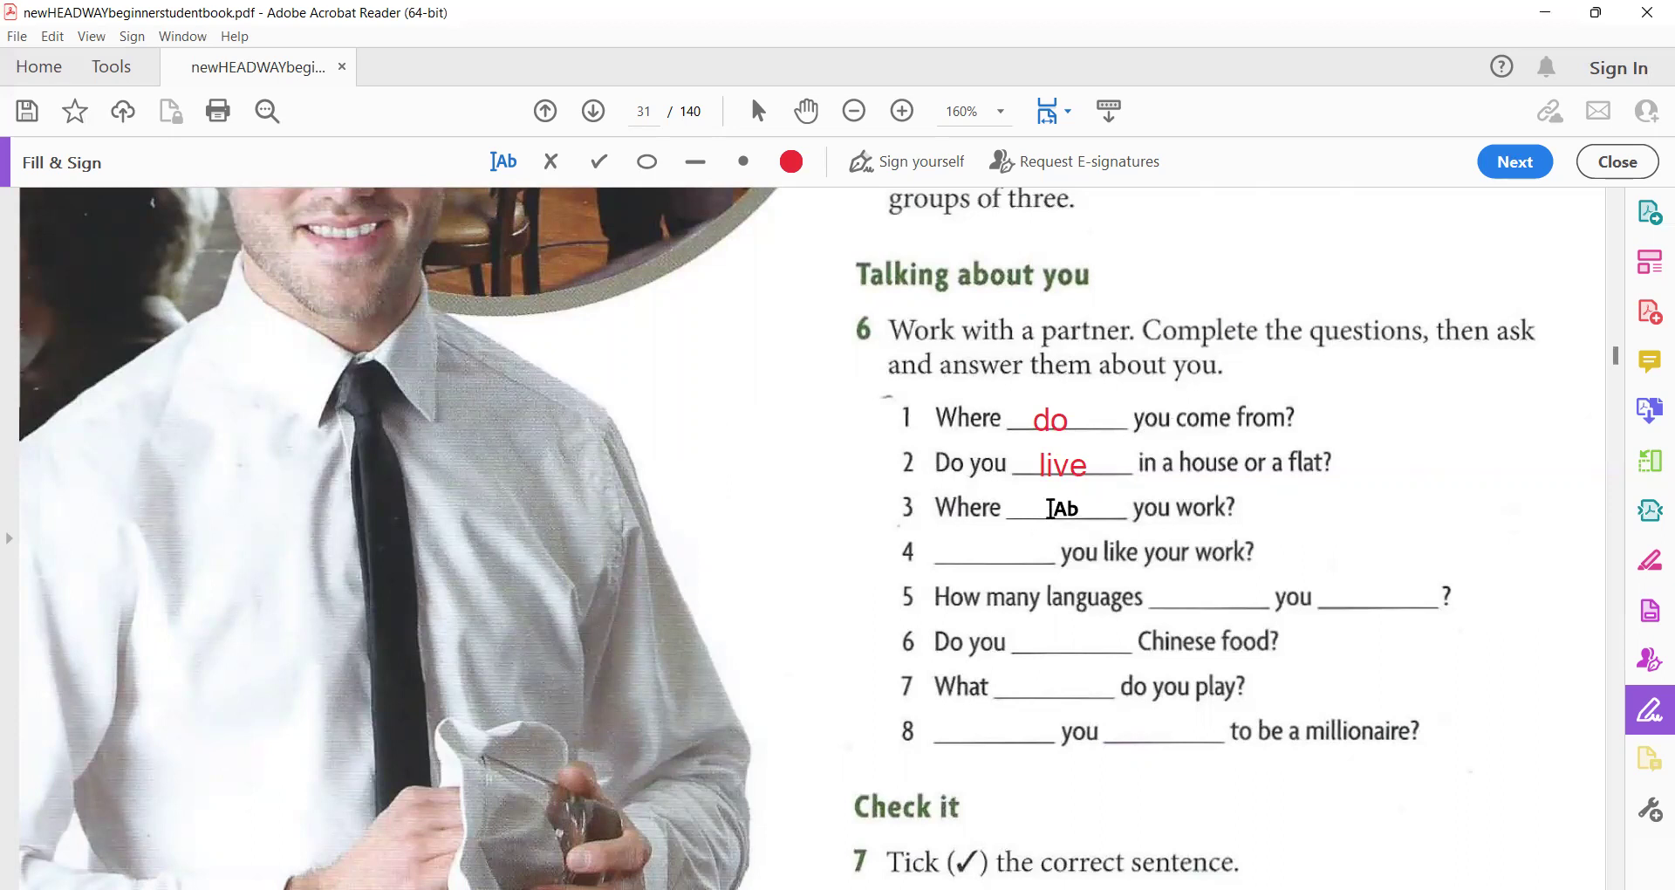
left_click(1051, 508)
type("d")
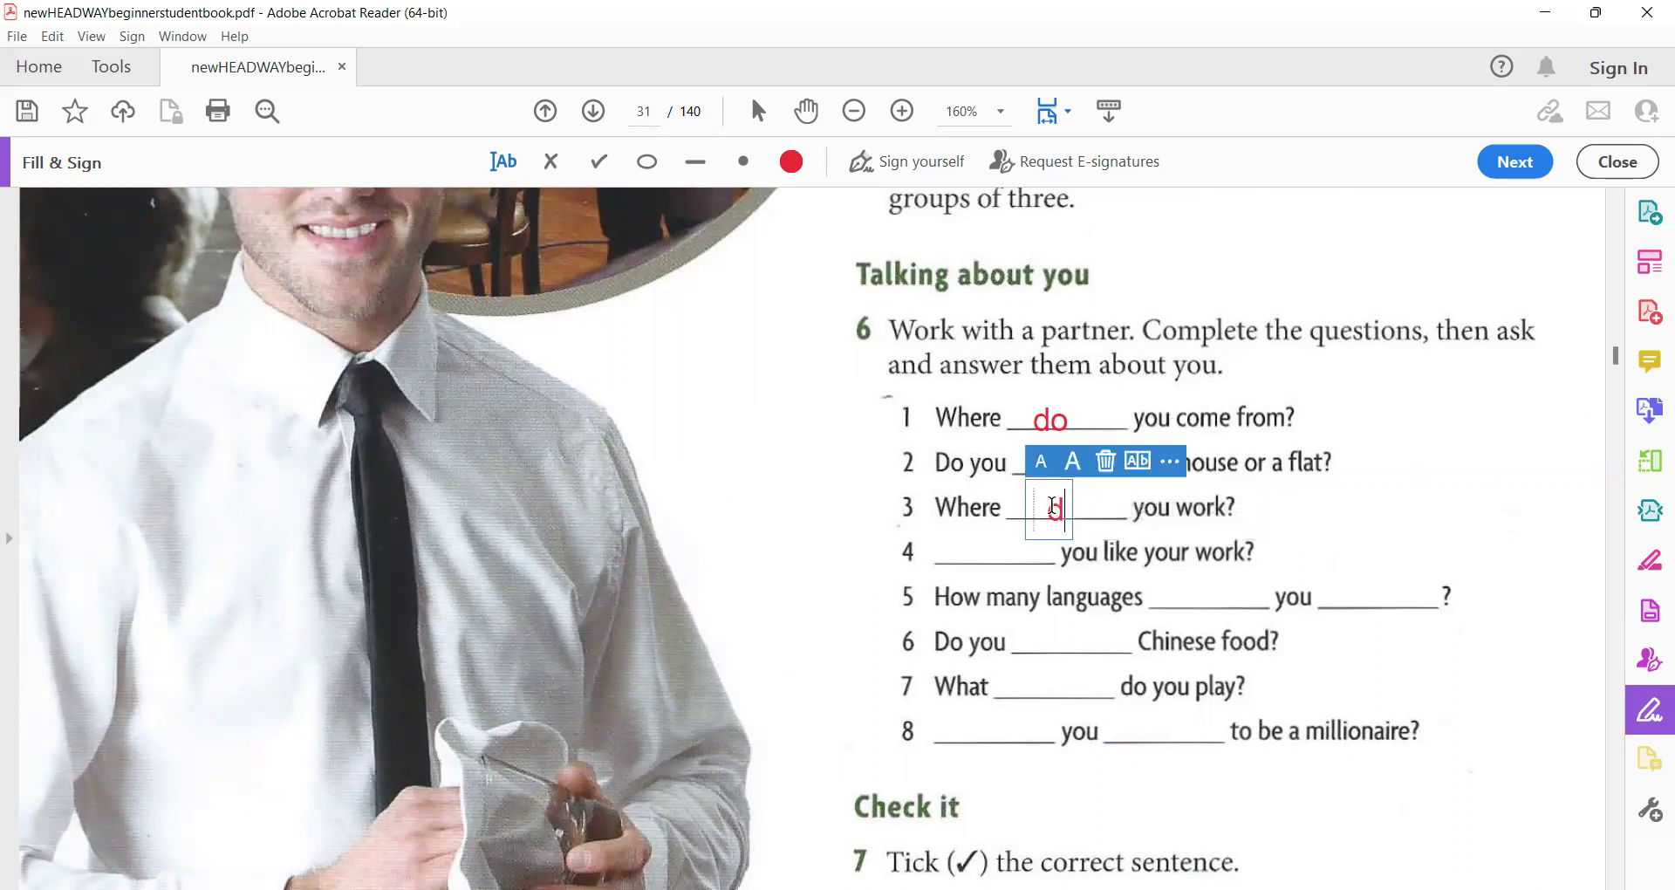
type("o")
left_click(1327, 469)
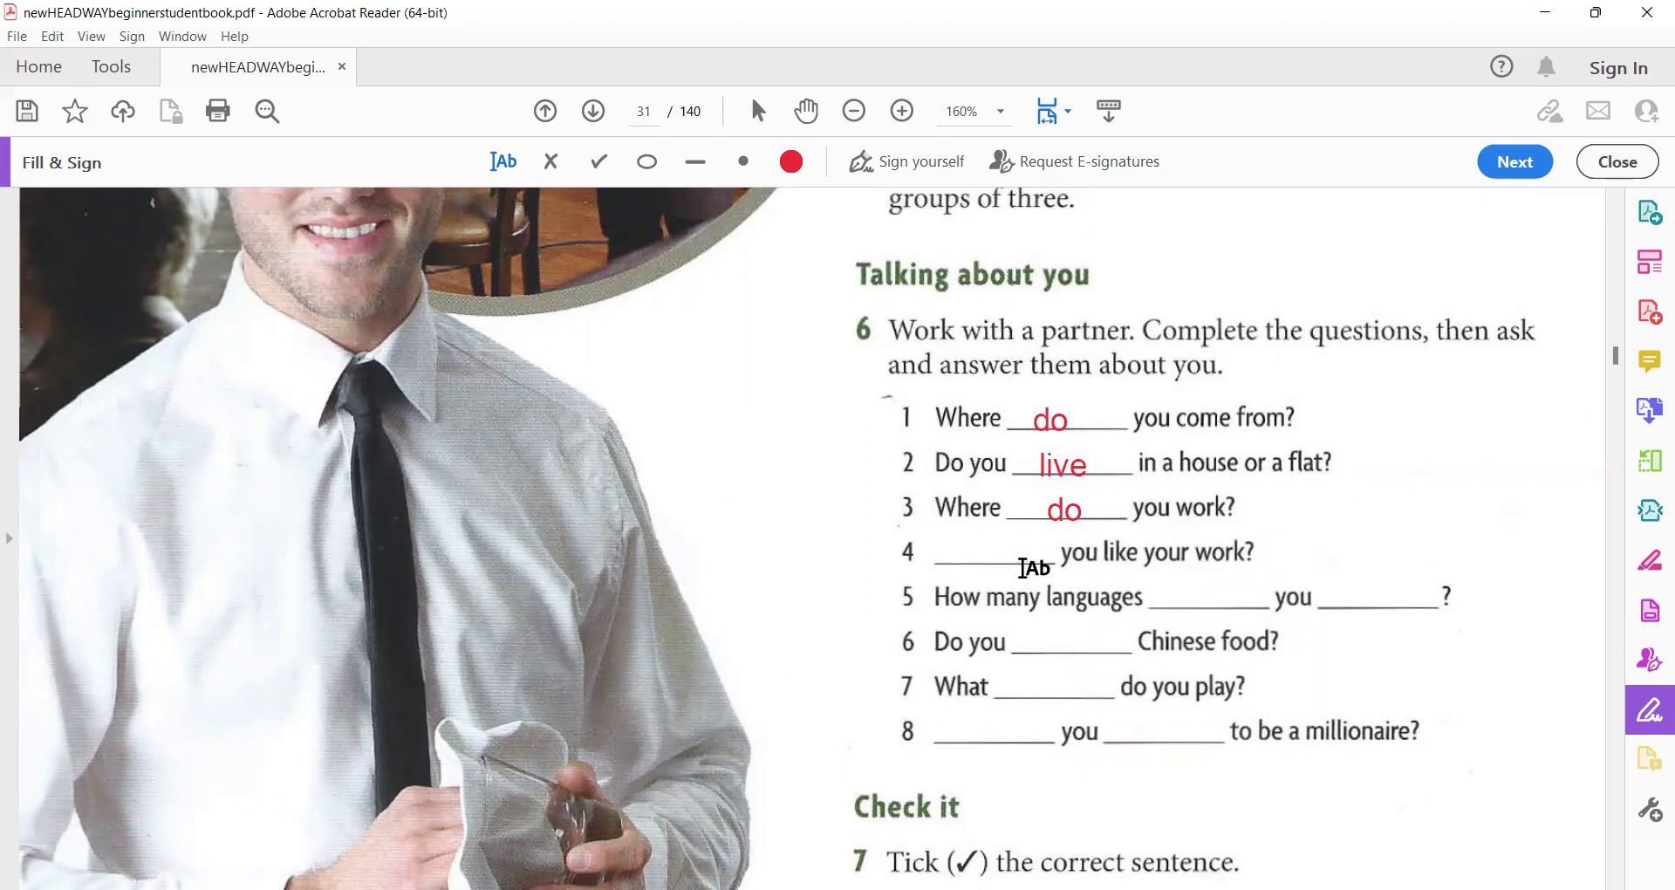
- Answer questions 4–6 in red with 'Do', 'do … speak' and 'eat'
left_click(962, 553)
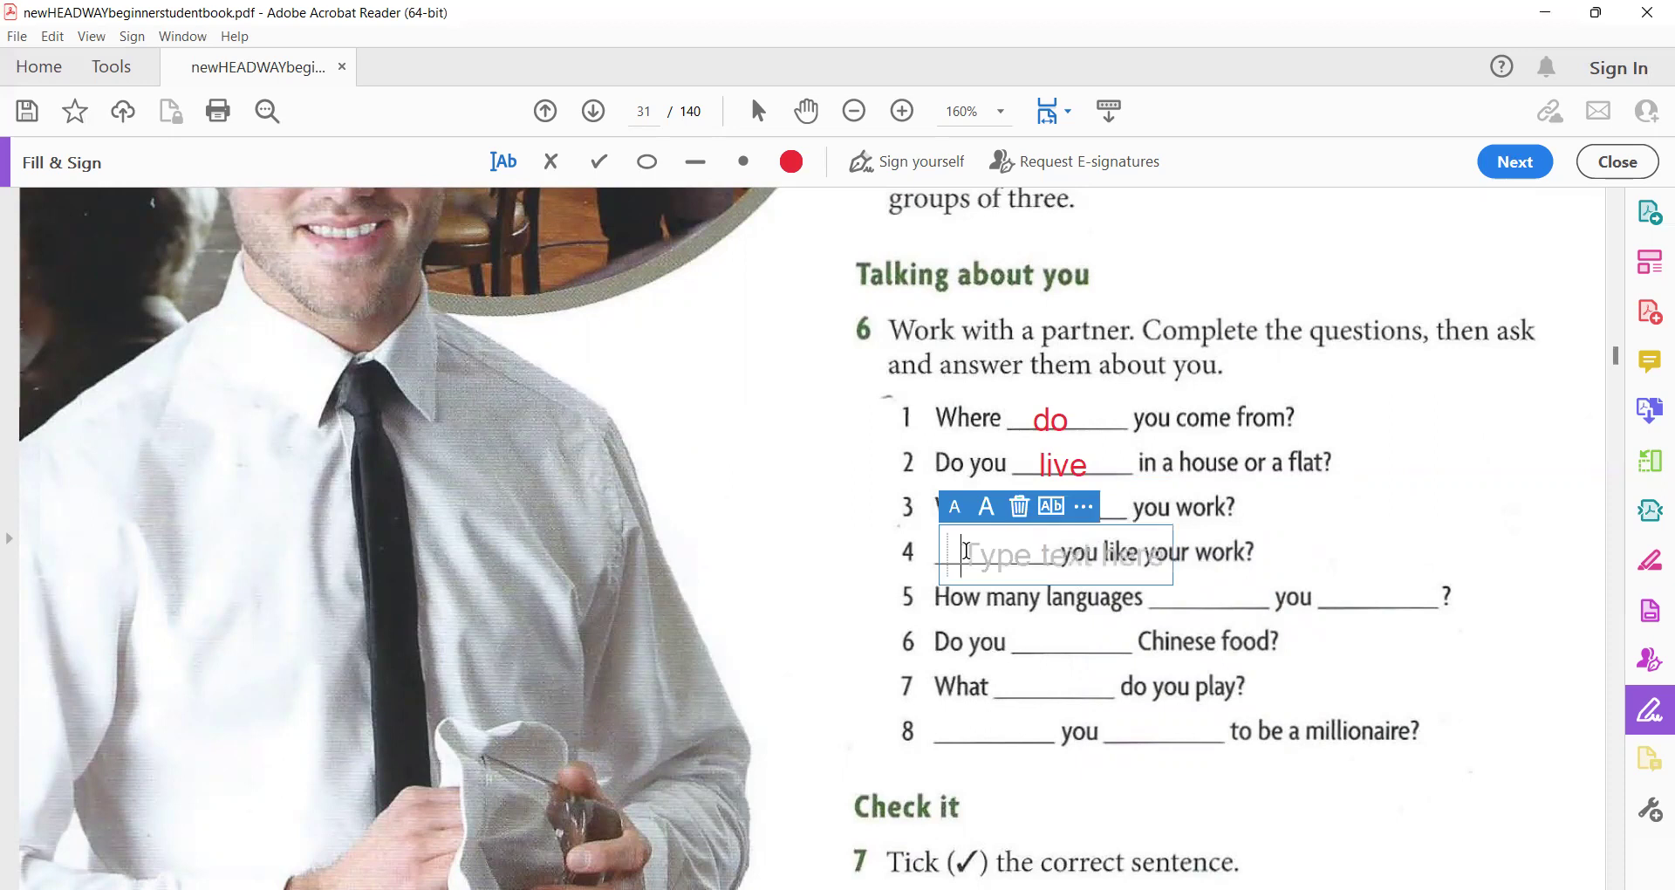
type("Do")
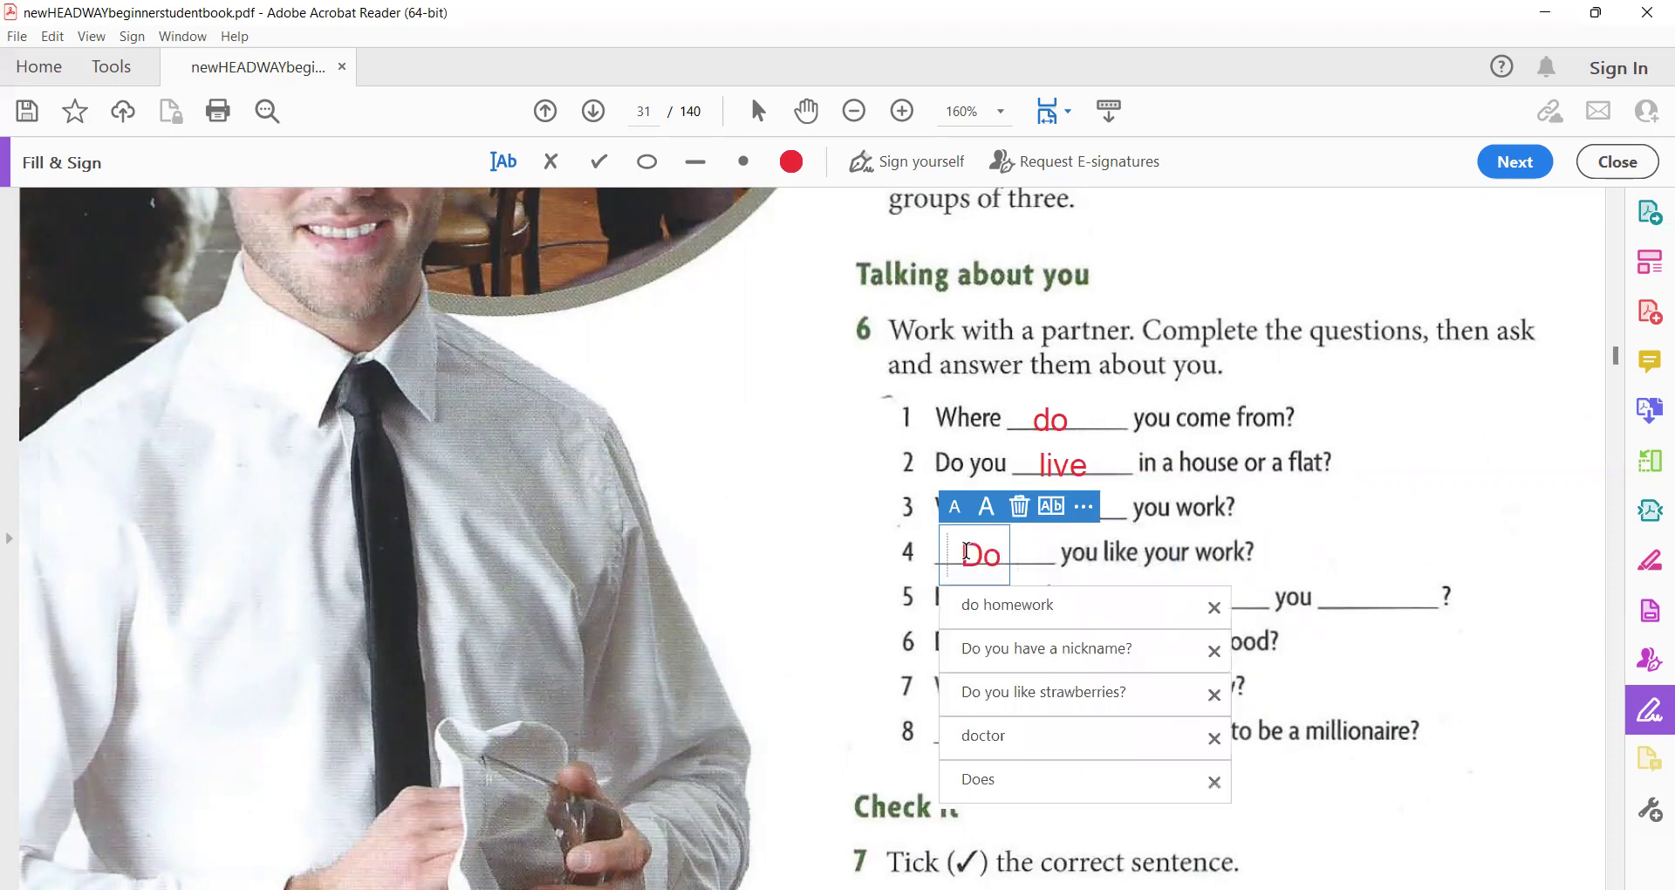
left_click(1401, 487)
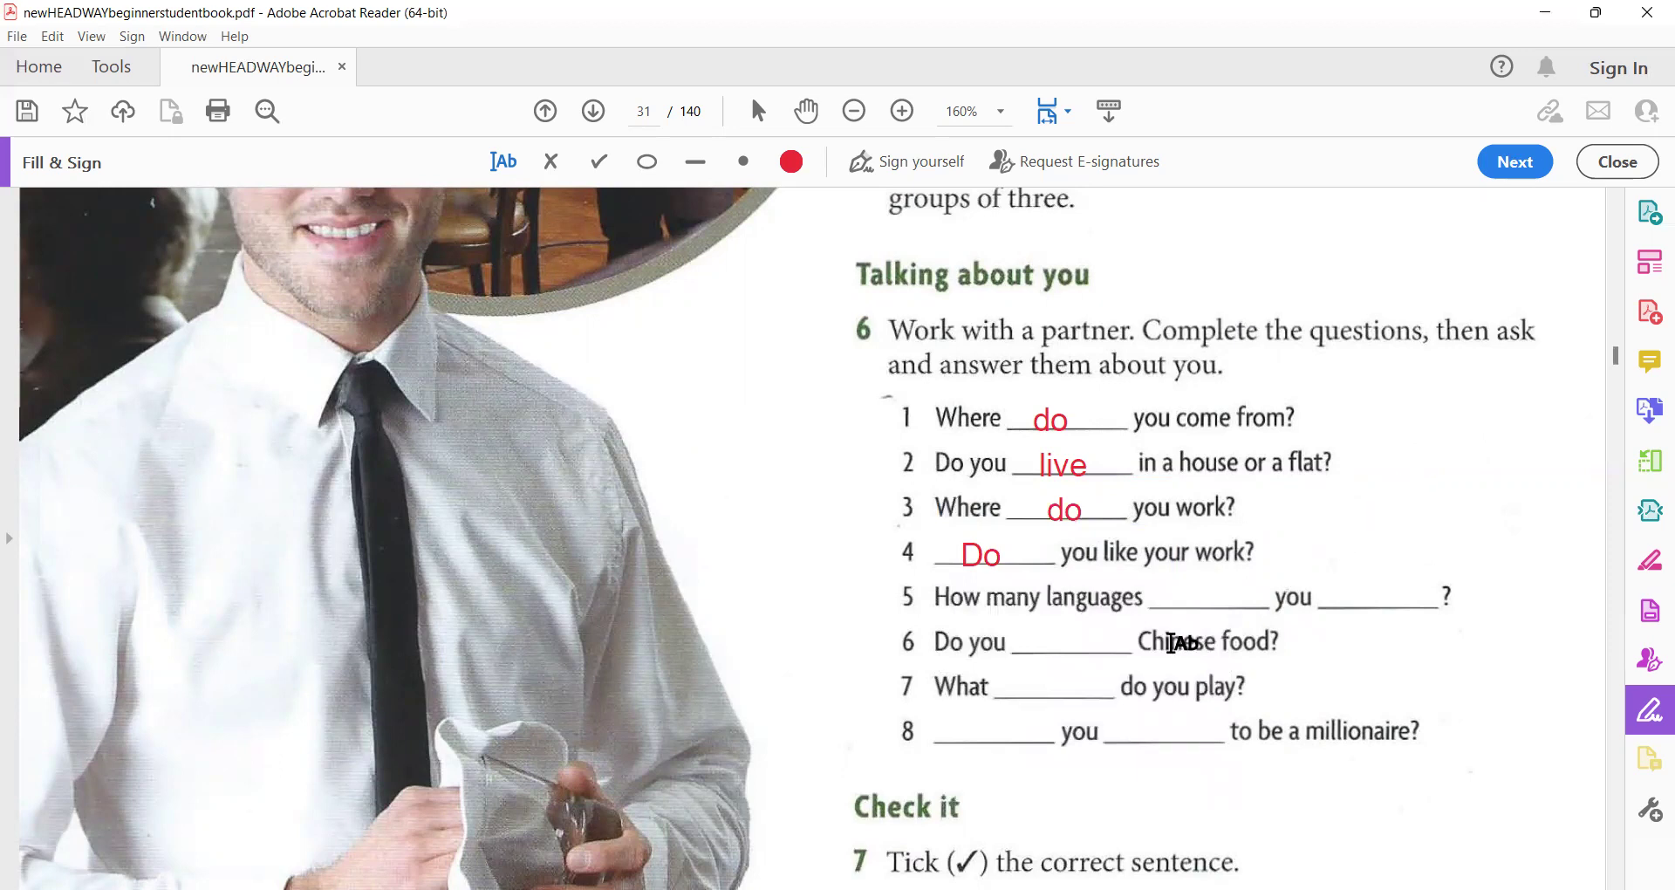
left_click(1174, 597)
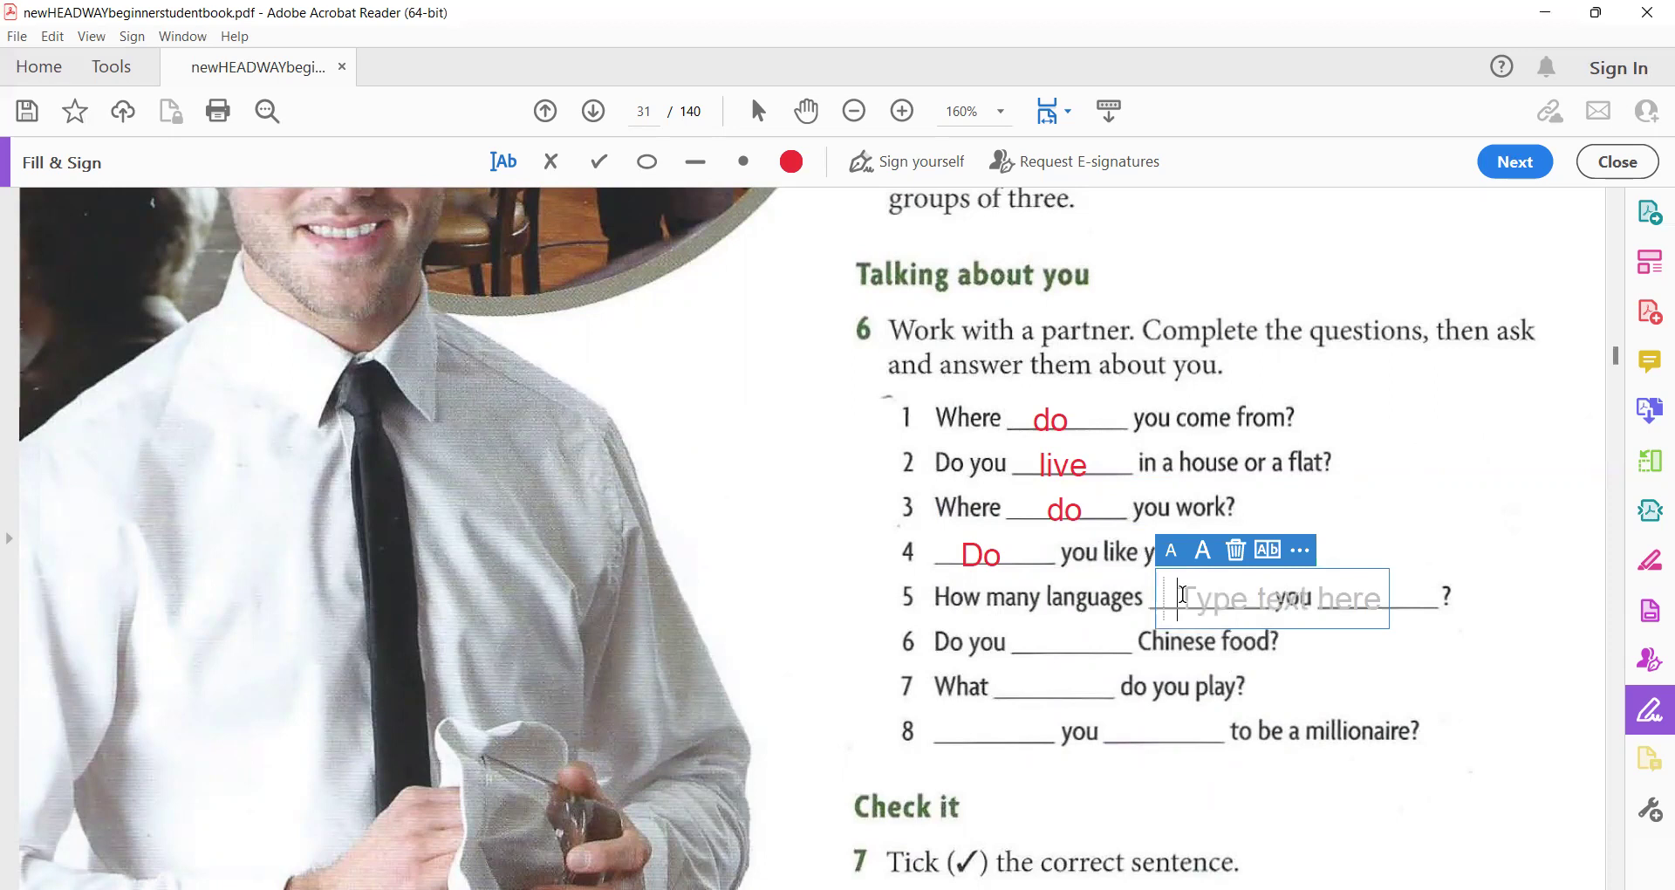
type("do")
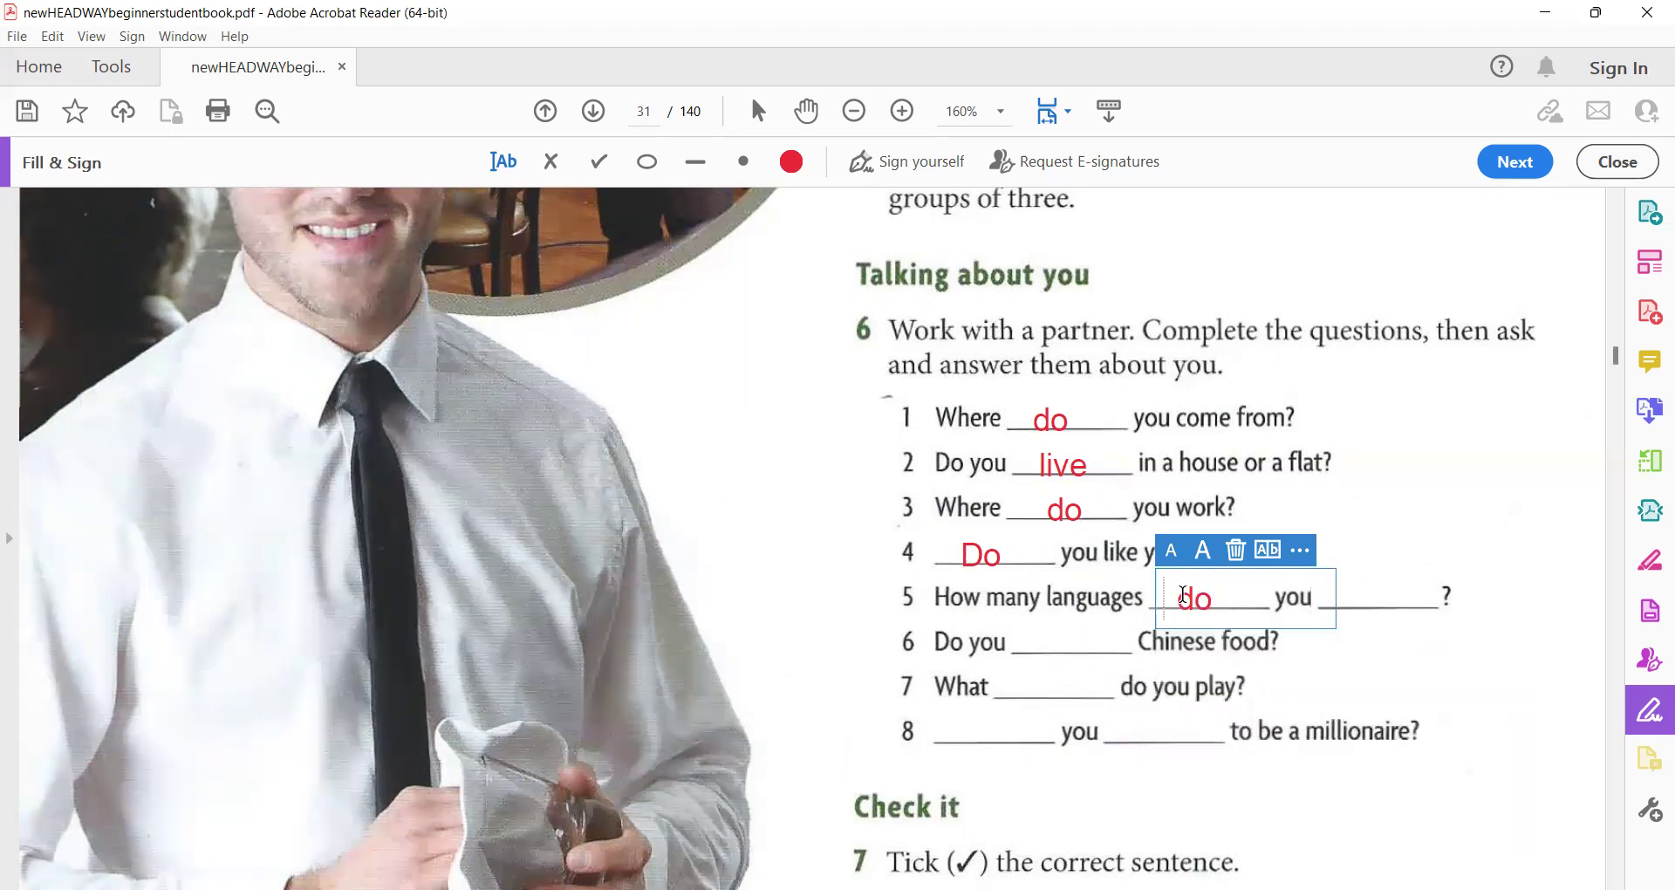
type("            pe")
key("BackSpace")
key("BackSpace")
type("speak")
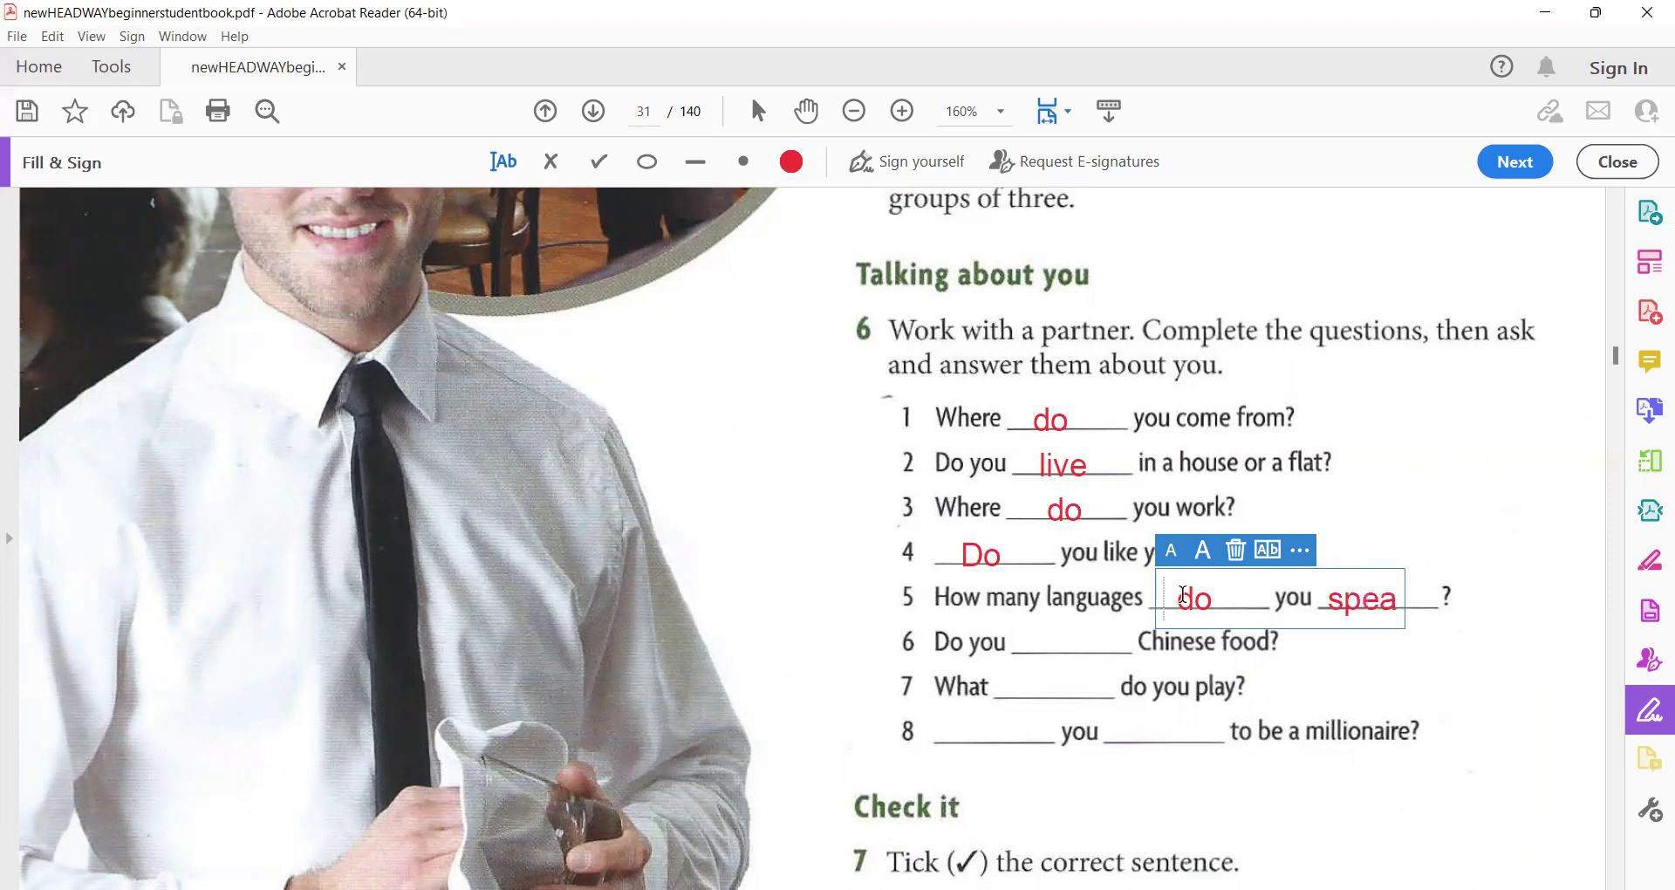
left_click(1423, 434)
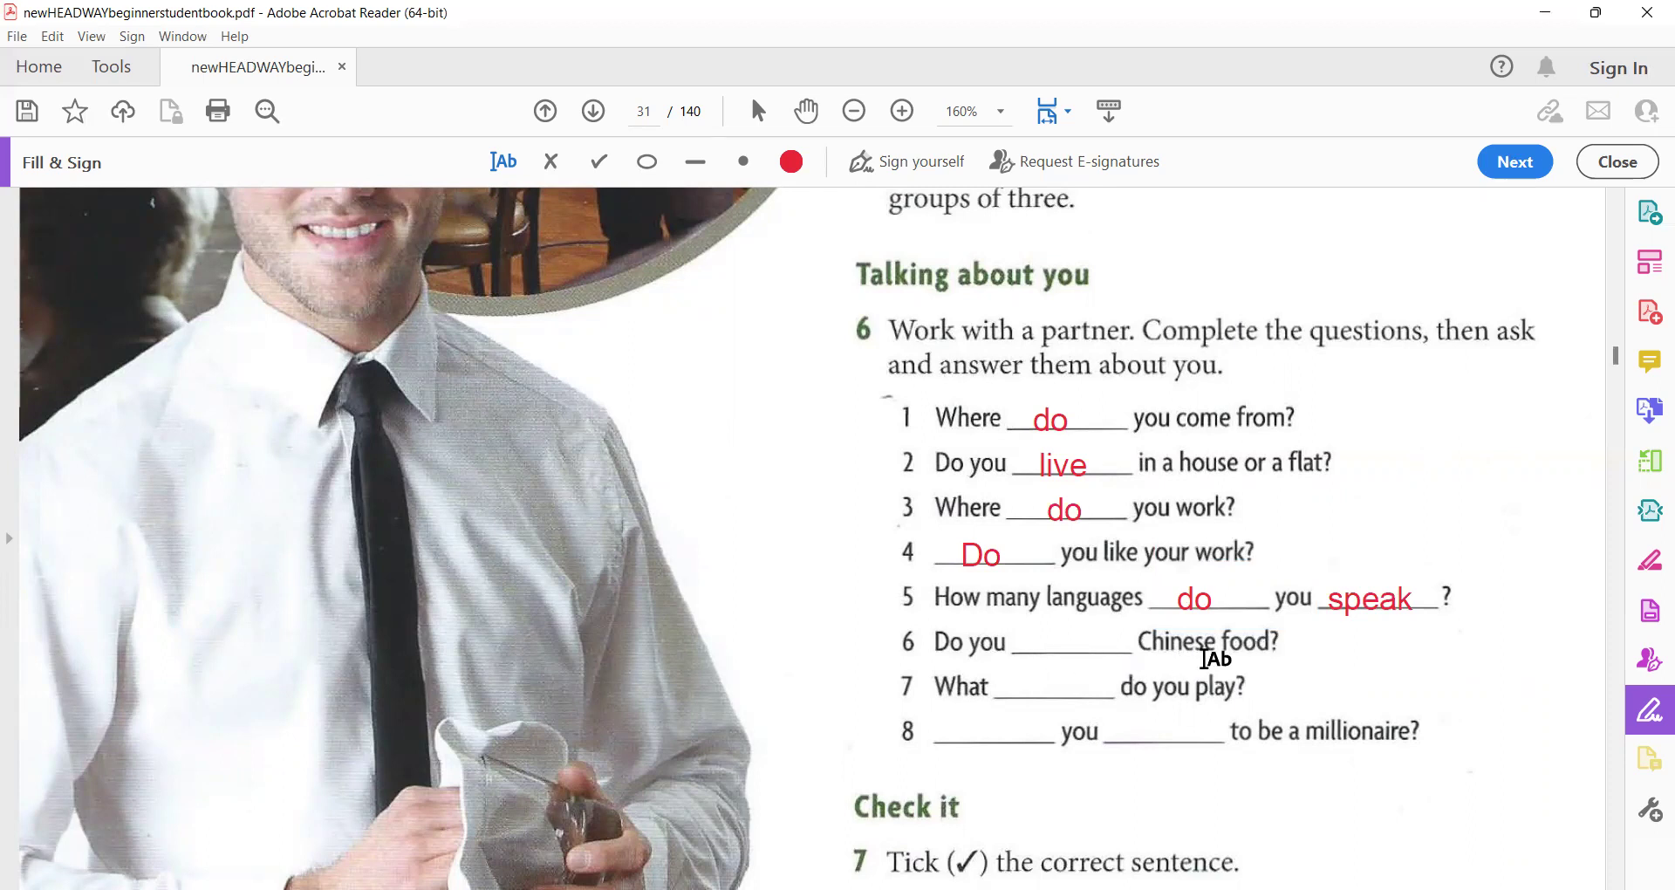
left_click(1049, 641)
type("eat")
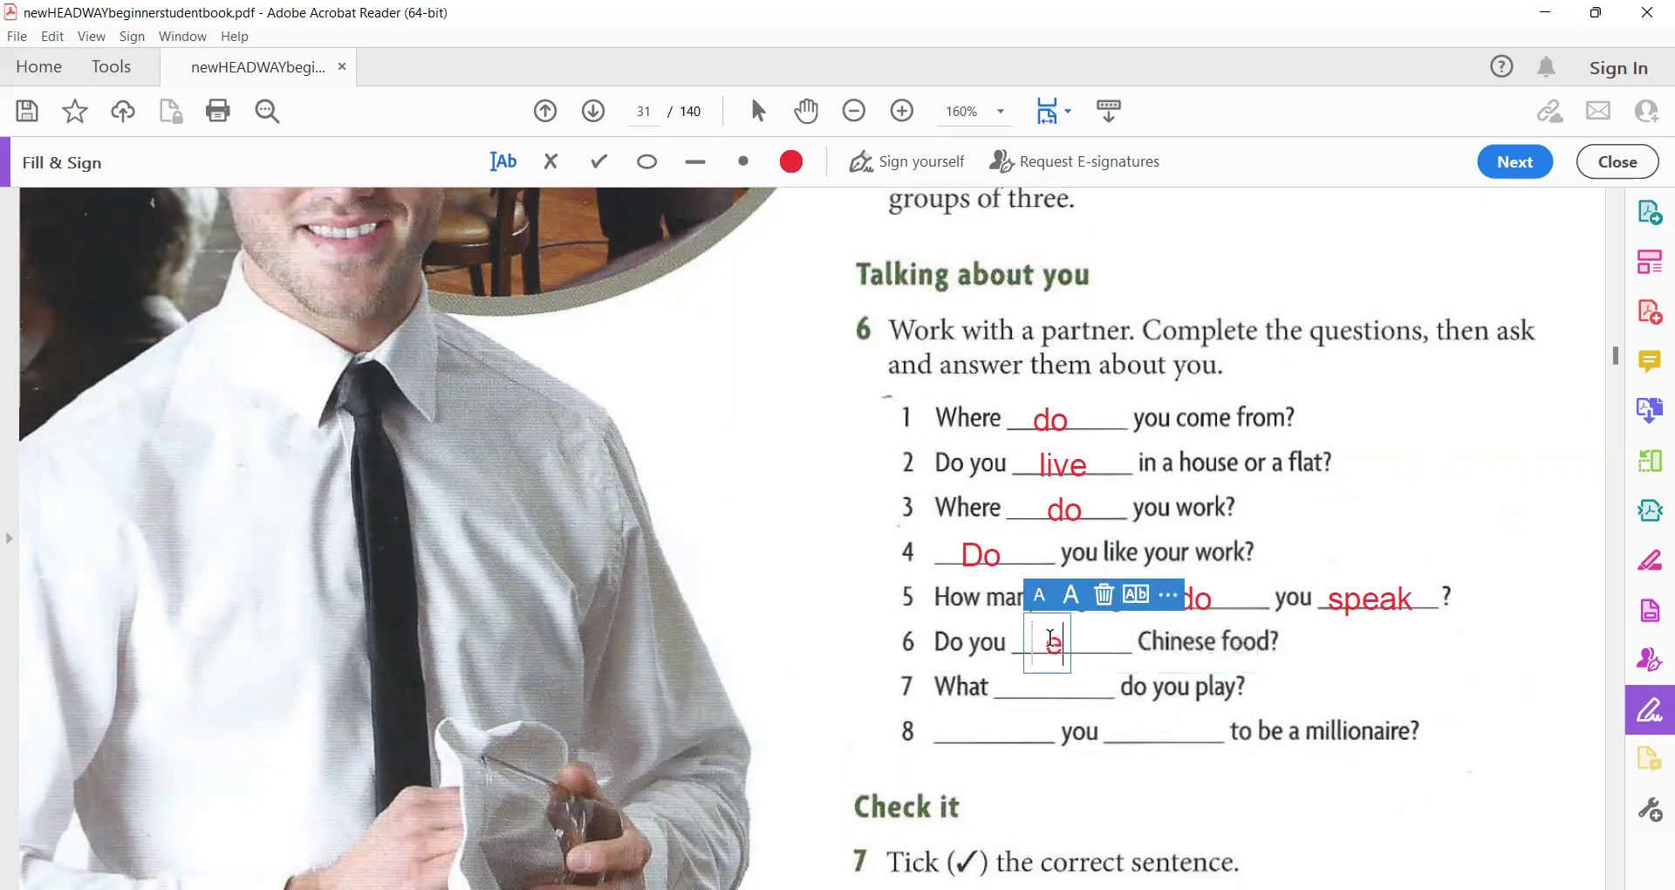
left_click(1392, 650)
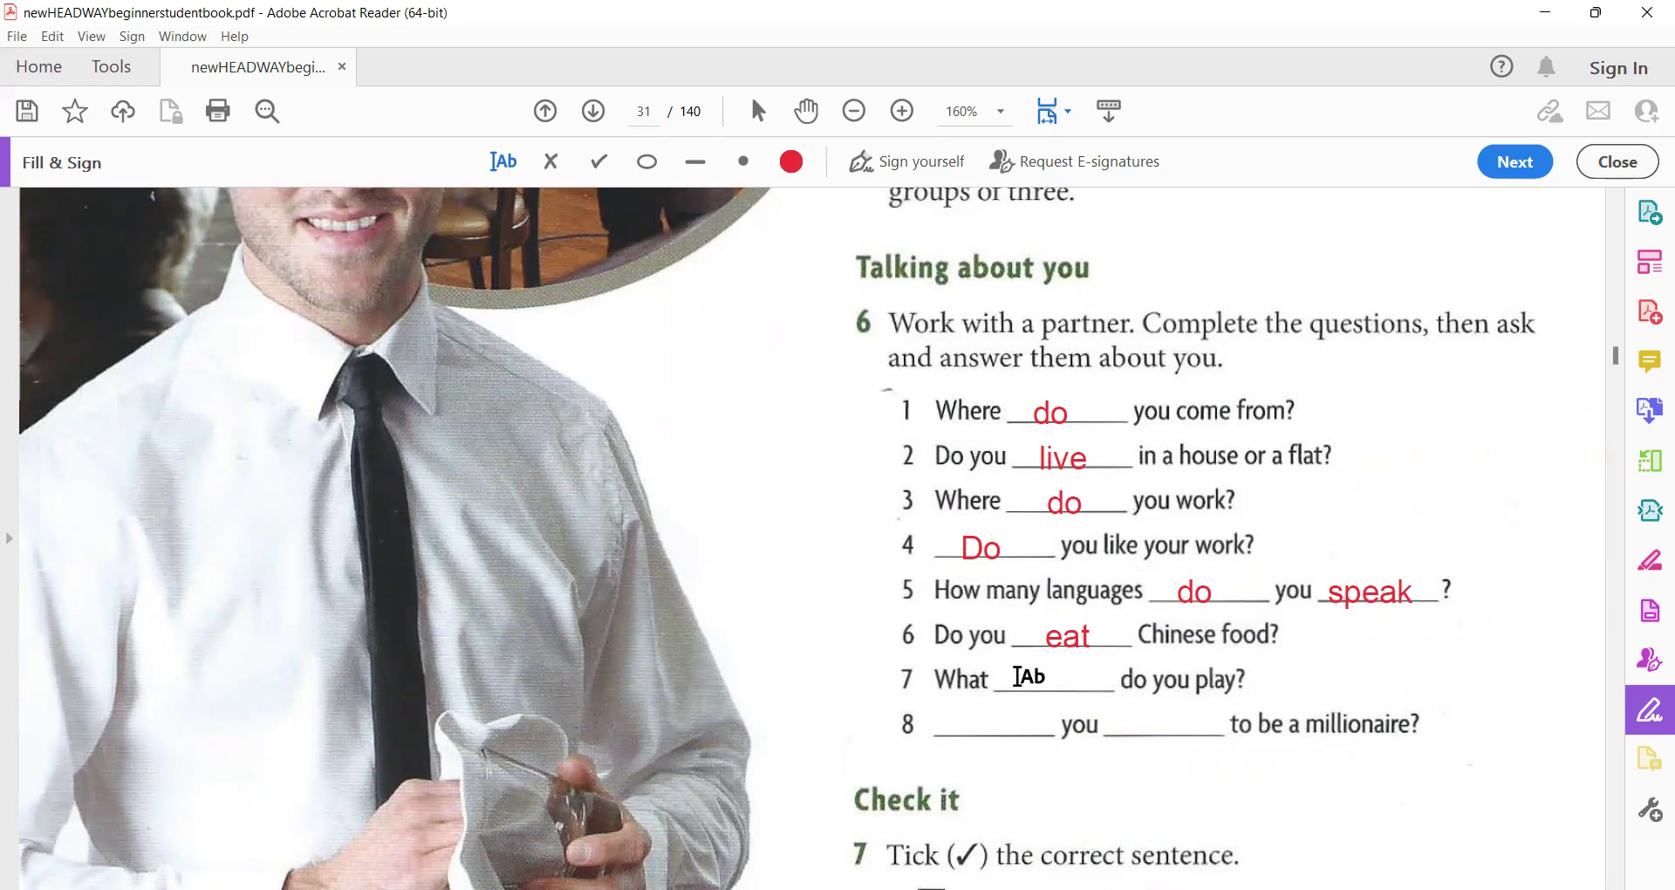
- Type 'sports' into question 7's blank of exercise 6
left_click(1020, 676)
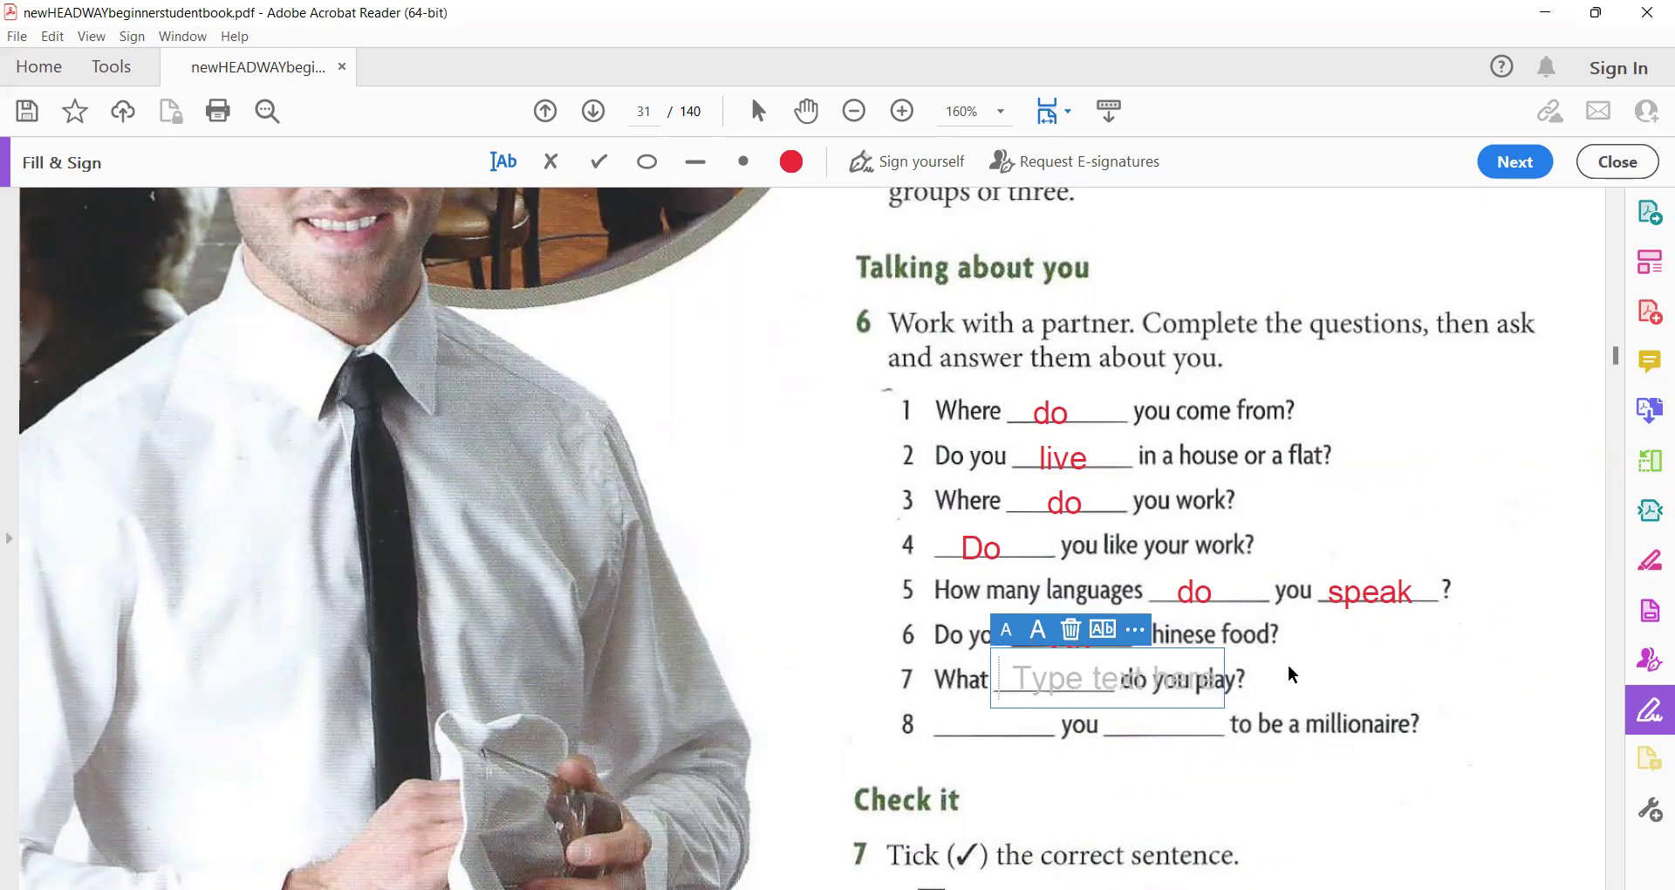
type("s")
scroll(1288, 663, "down", 1)
type("ports")
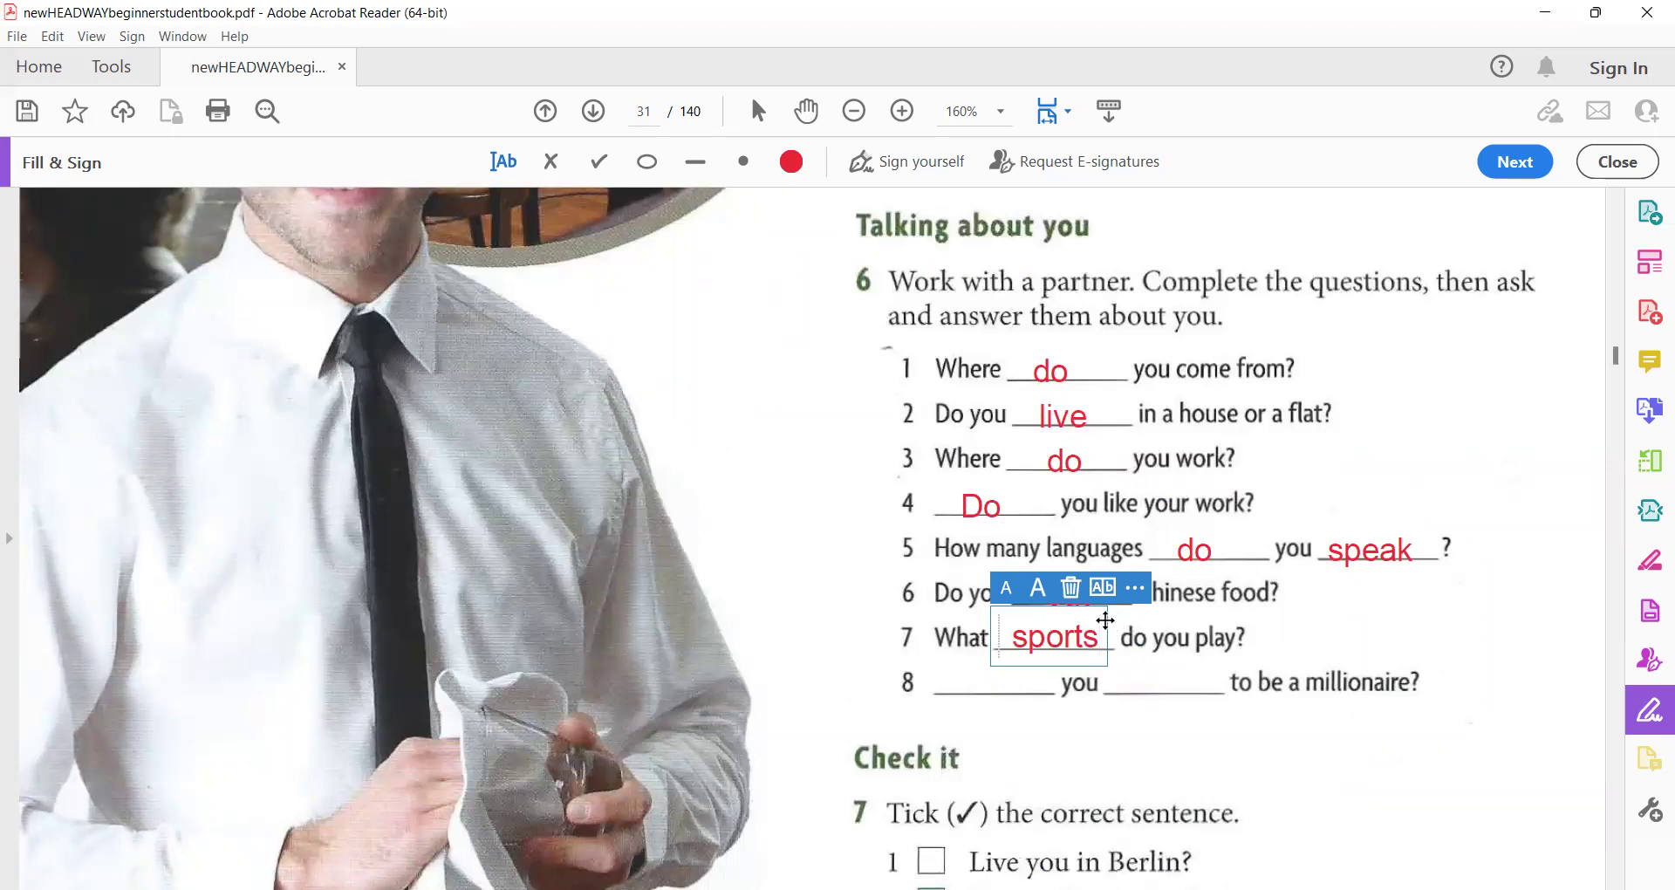
left_click(1113, 720)
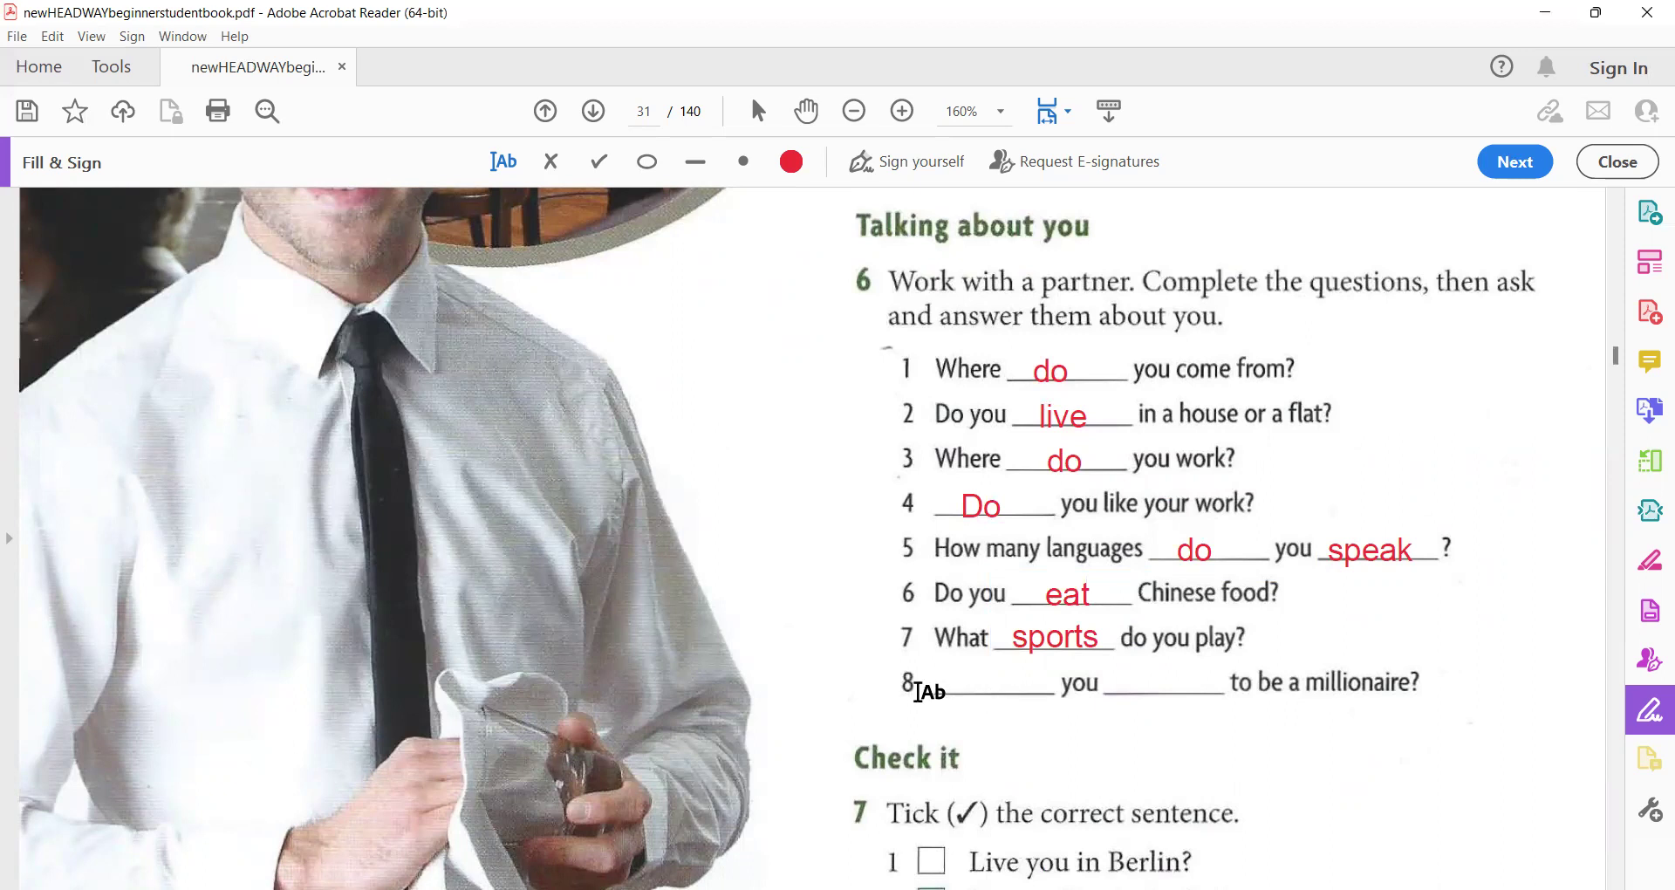
- Add 'Do … want' on line 8 and shift it slightly right
left_click(945, 683)
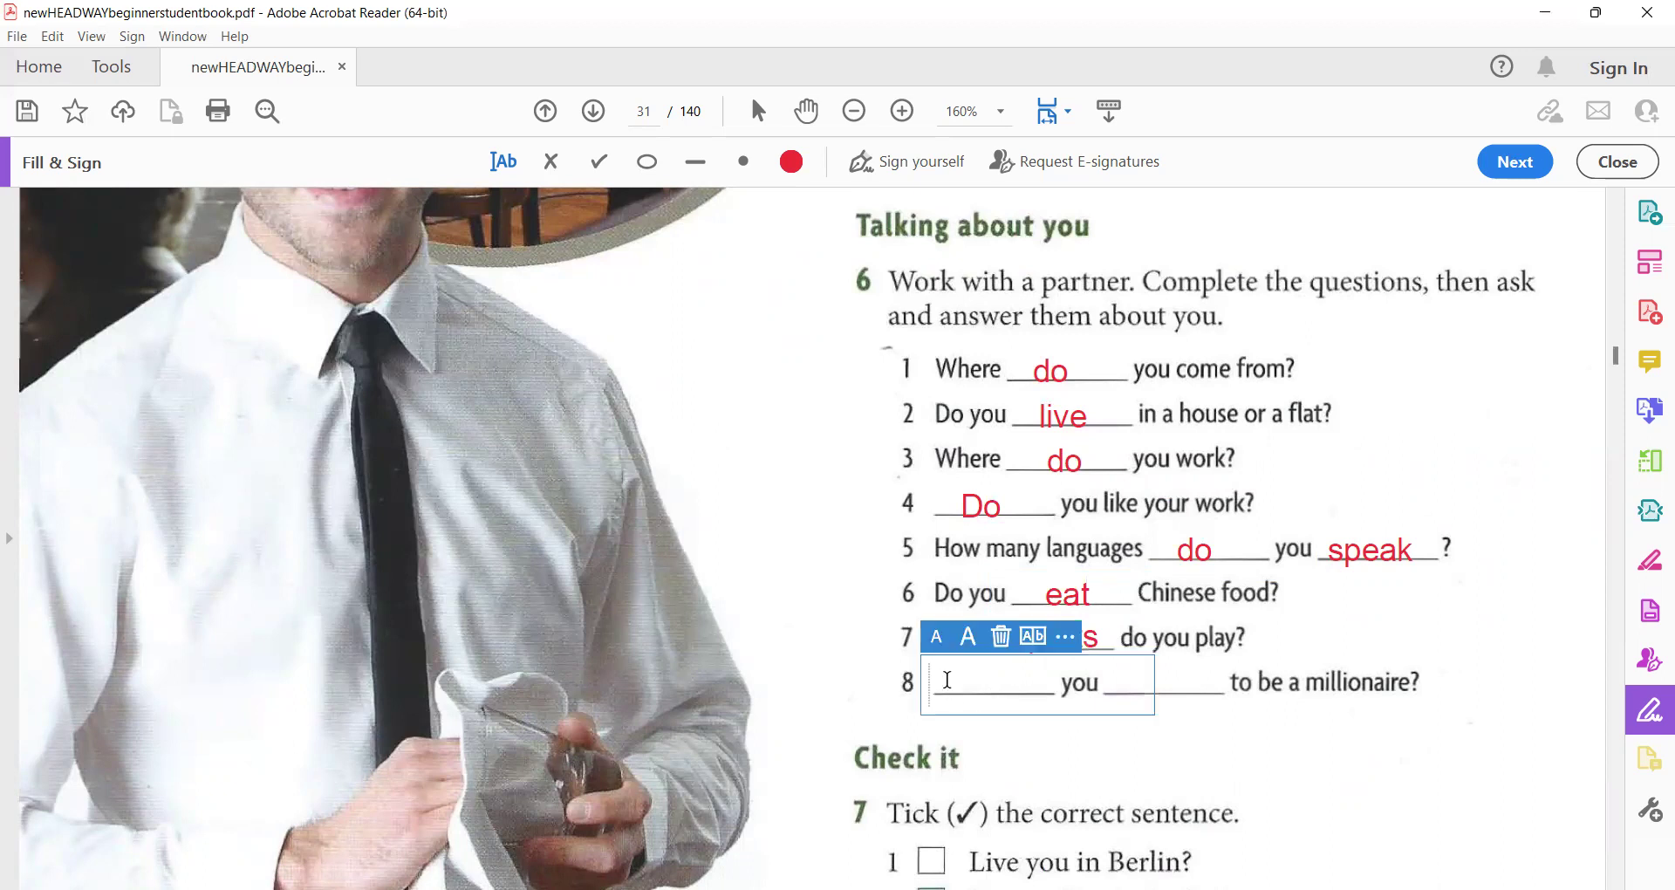
type("D")
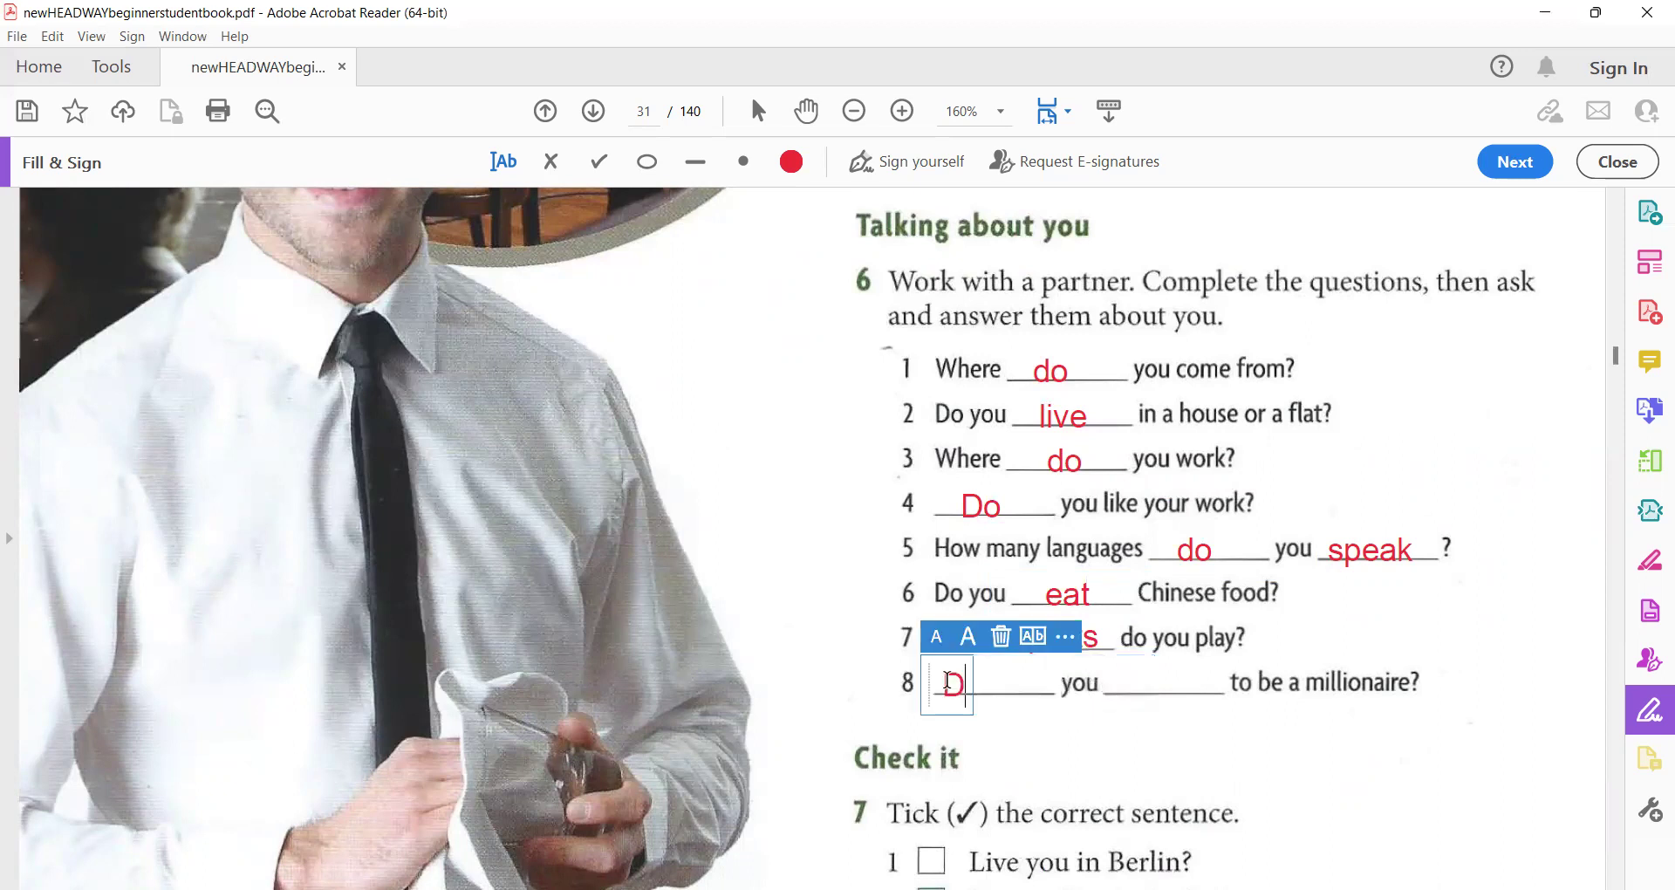
type("o               ")
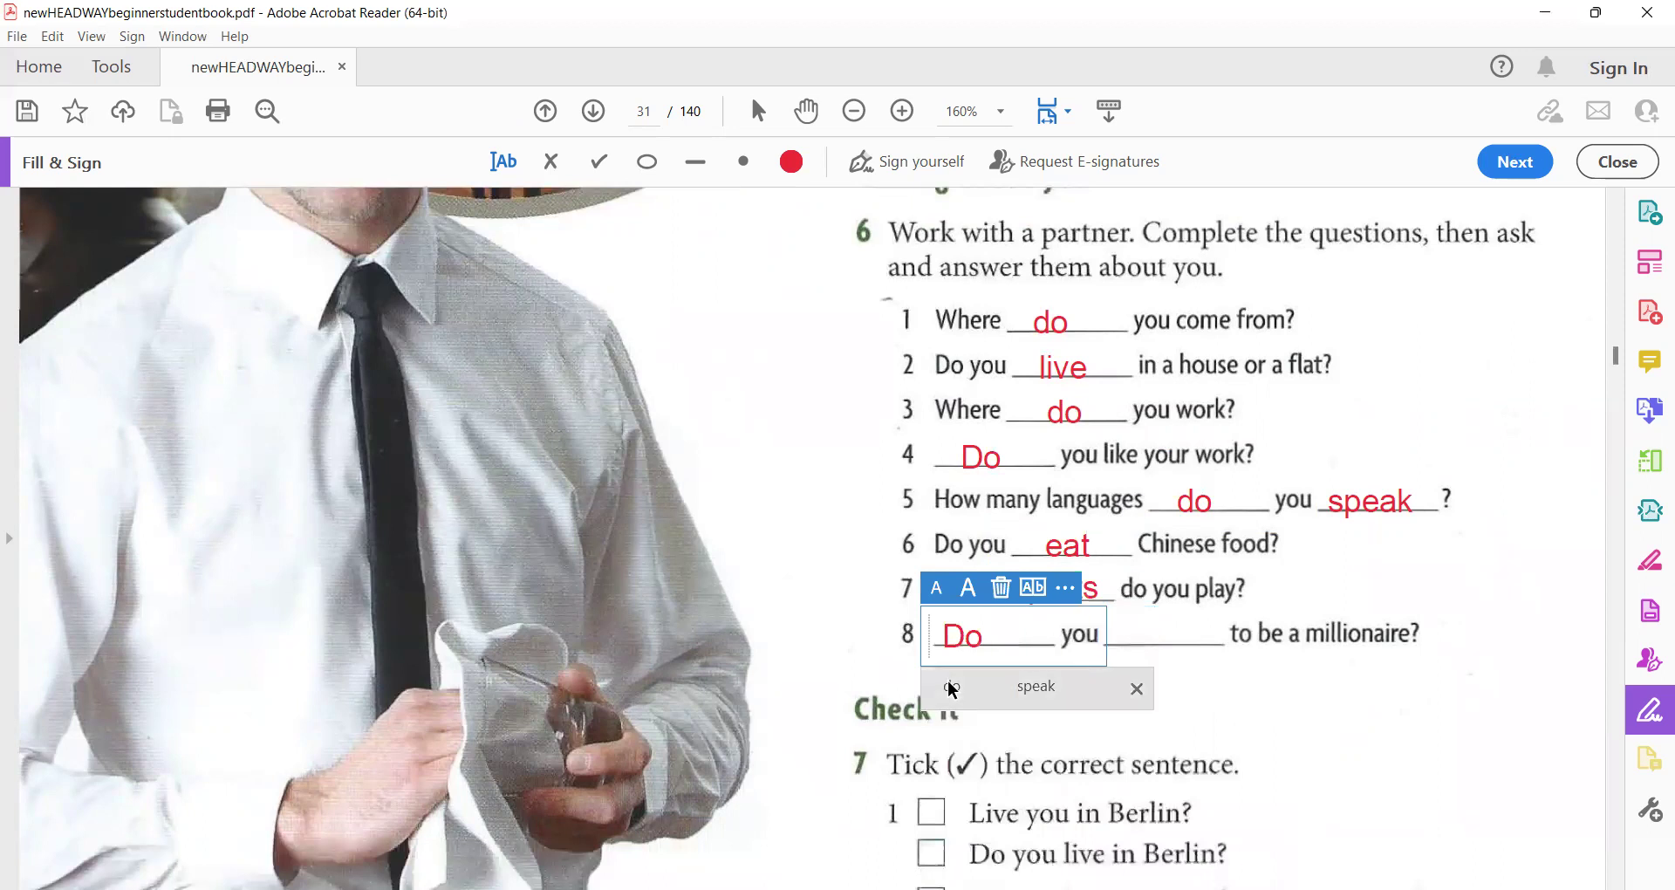
type("want")
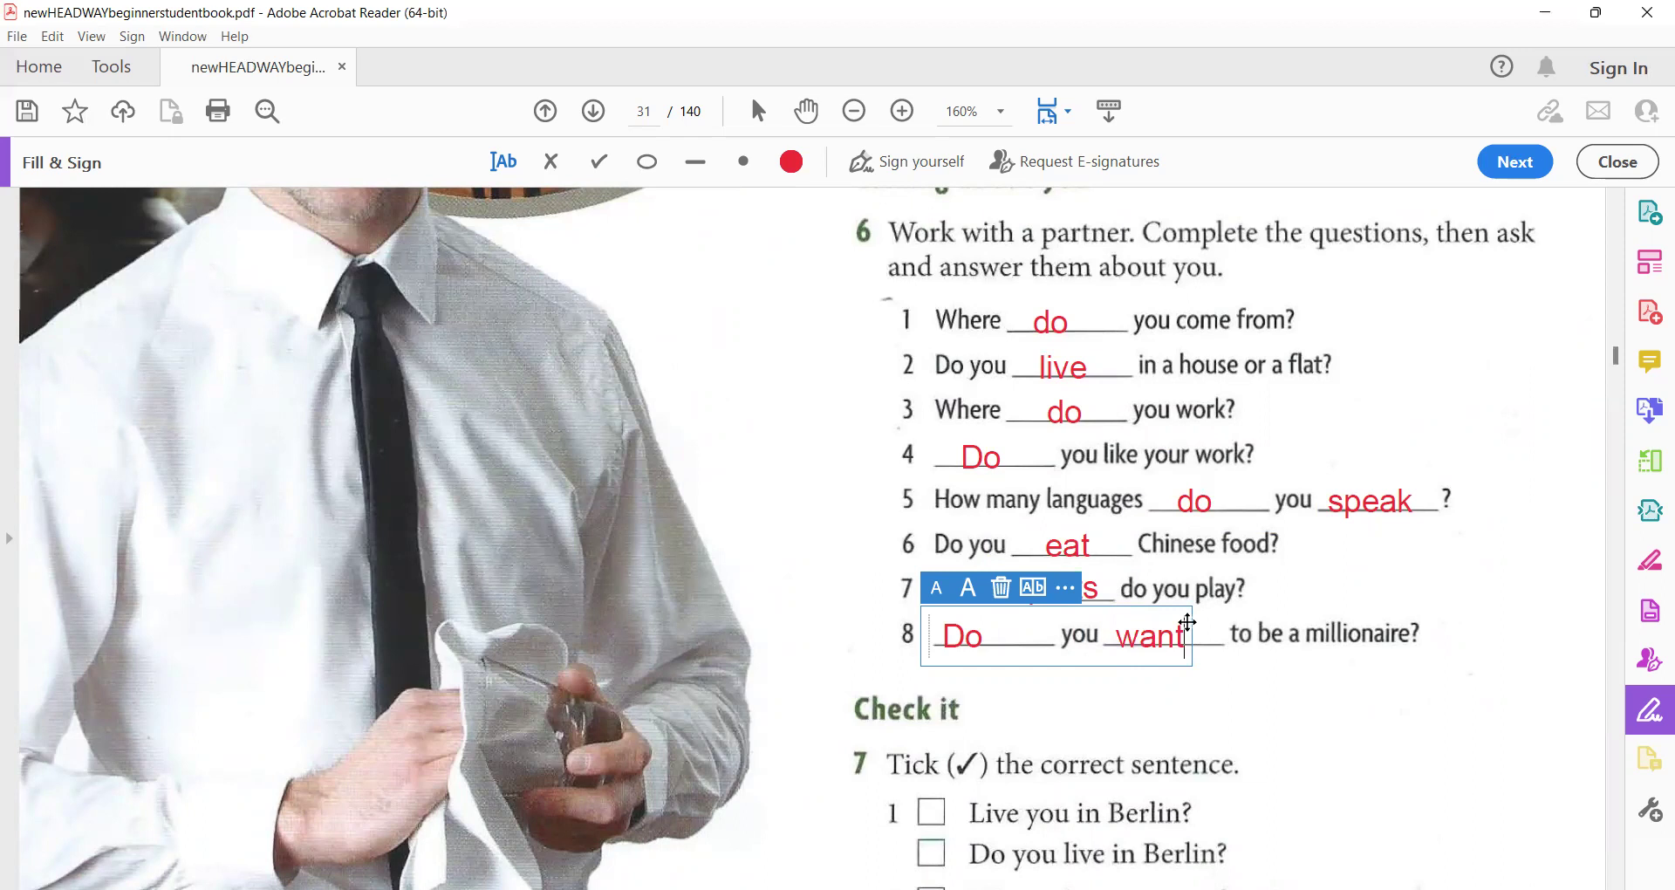
left_click_drag(1194, 624, 1203, 622)
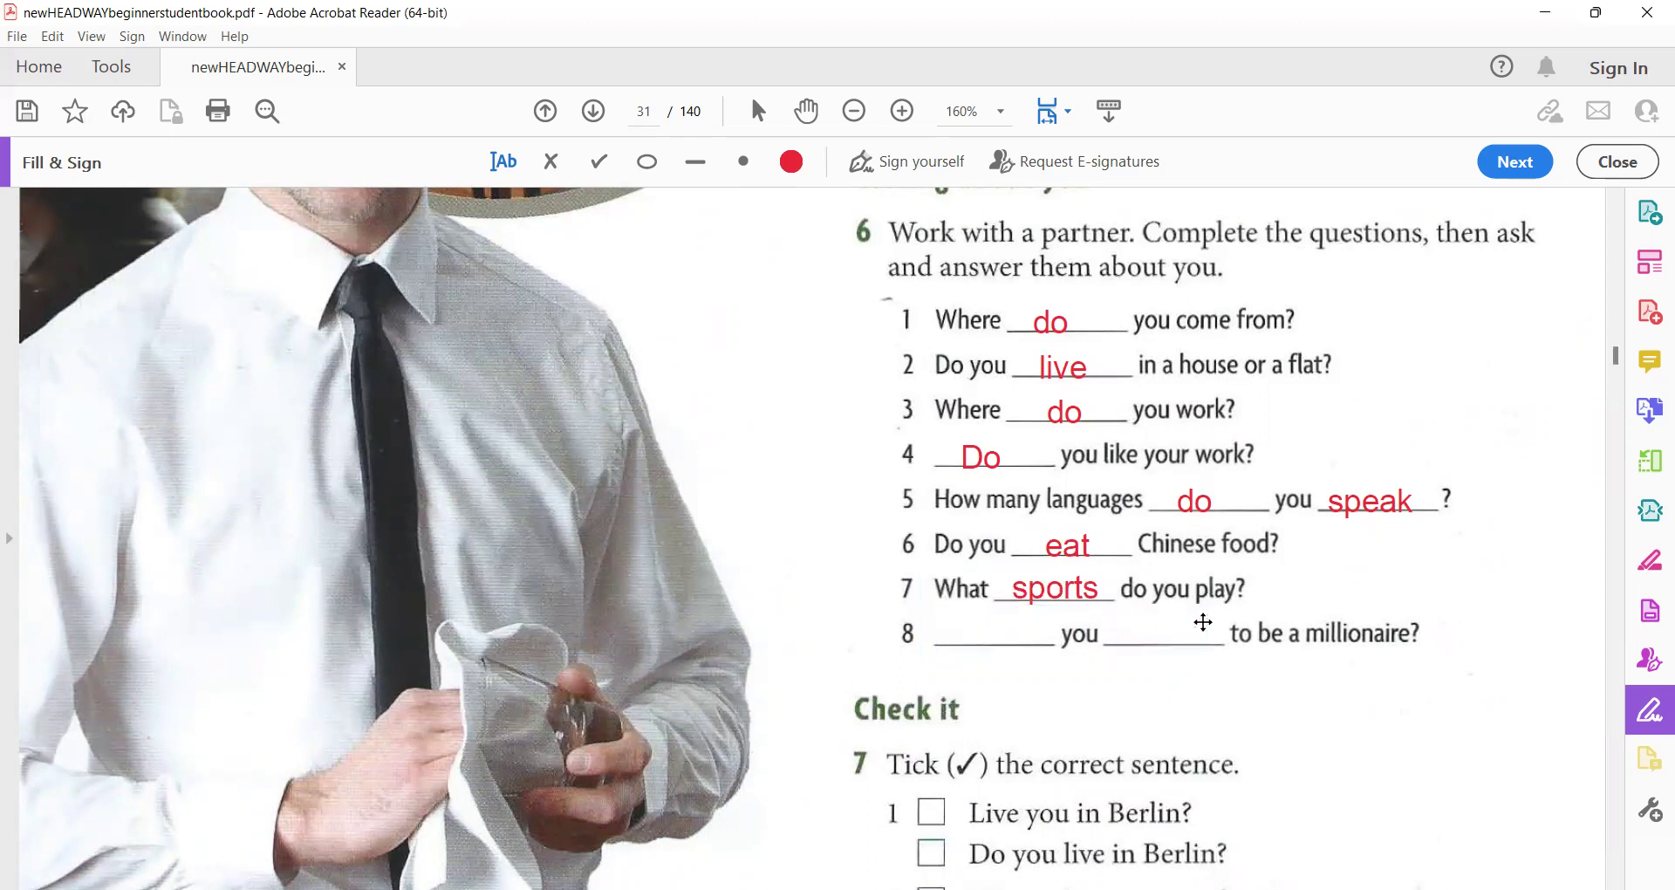
left_click(1357, 689)
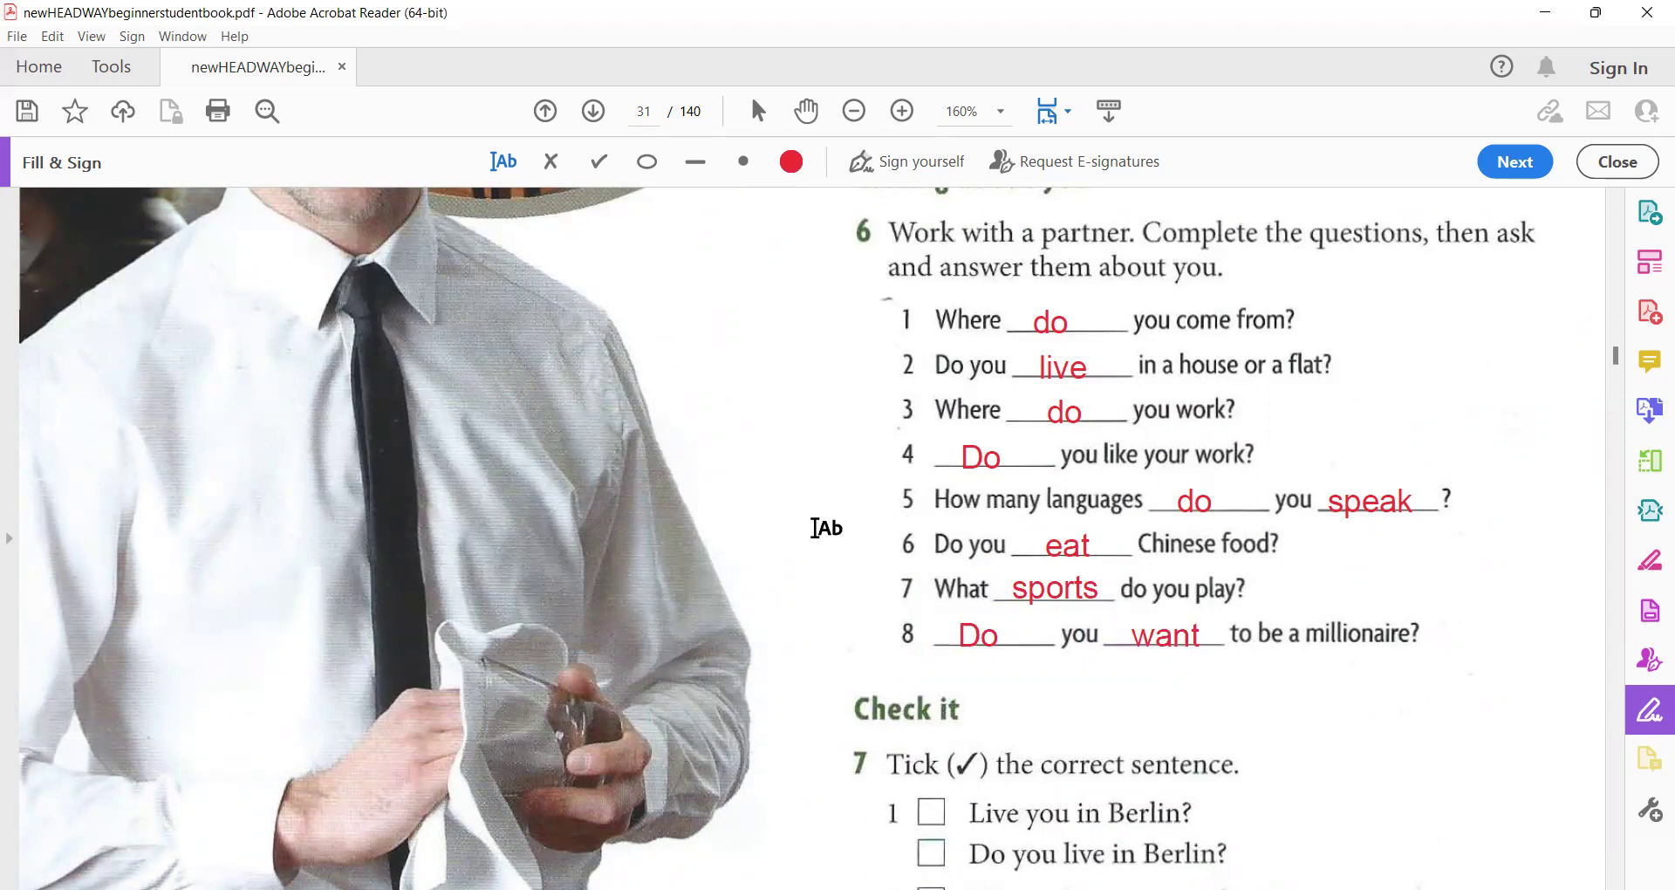
- Scroll down the page to bring exercise 7 into view
scroll(801, 529, "down", 1)
scroll(801, 529, "down", 5)
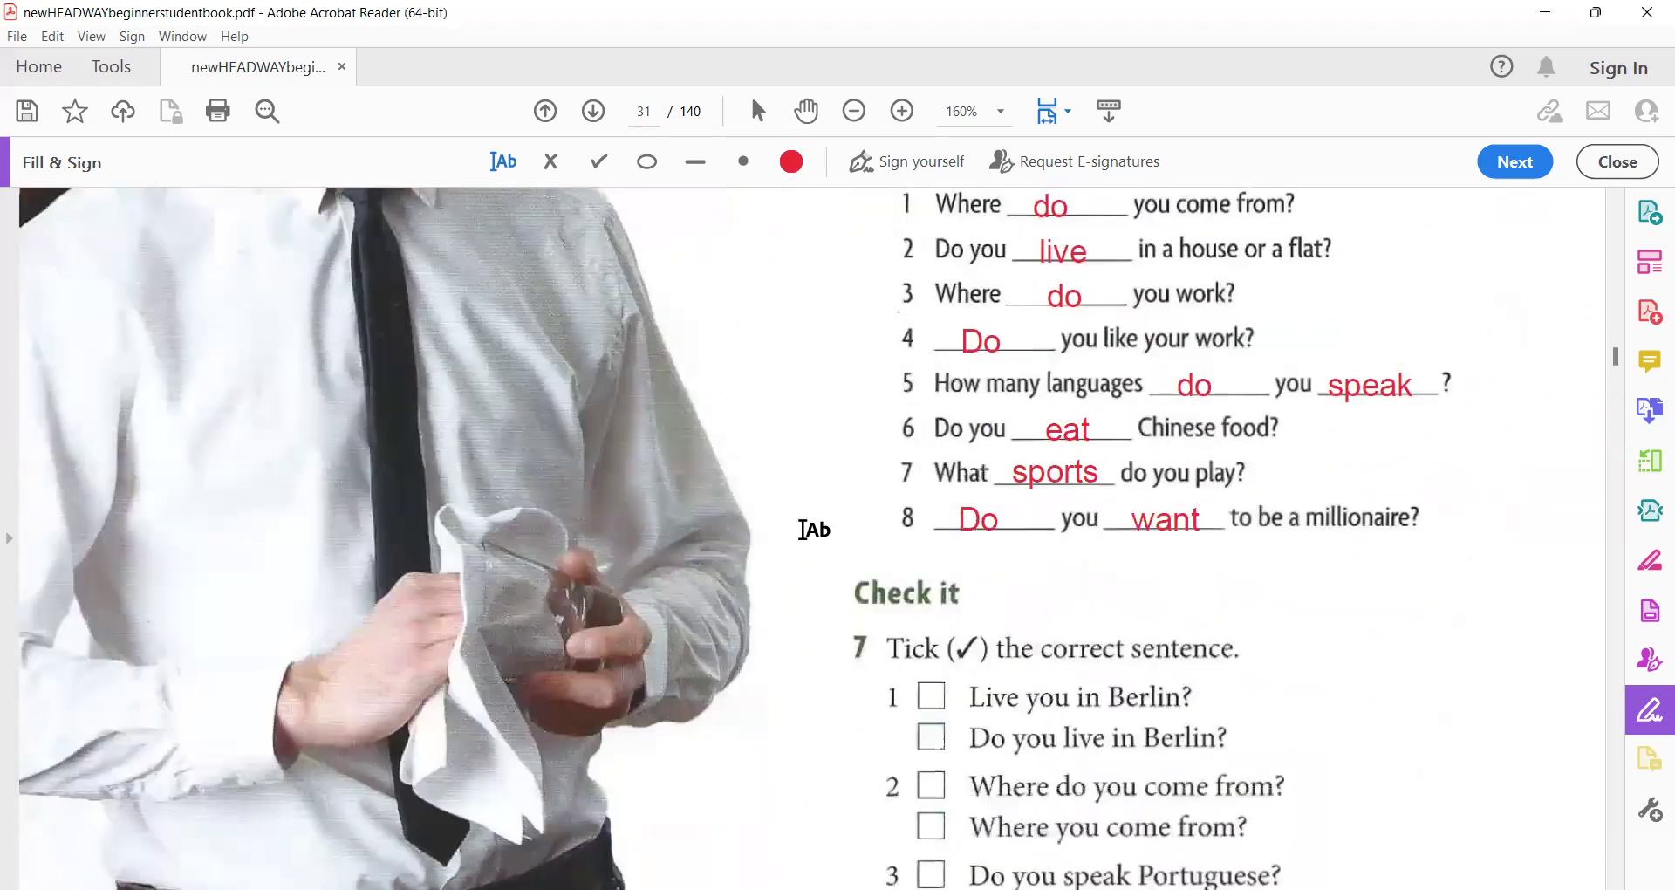
scroll(801, 529, "down", 2)
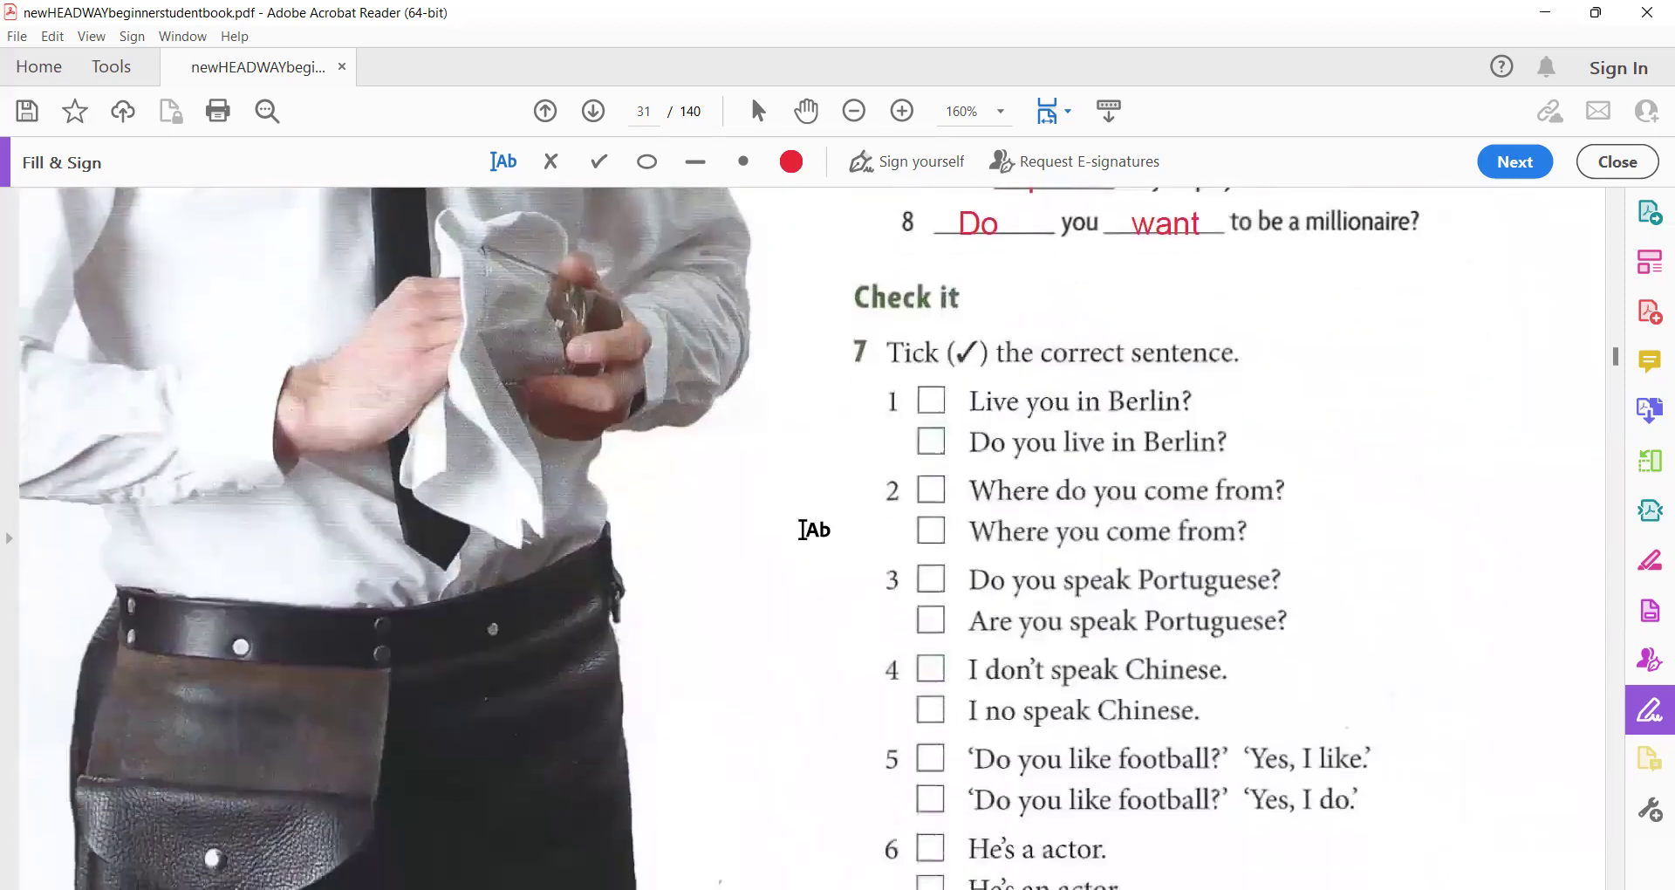
scroll(801, 529, "down", 3)
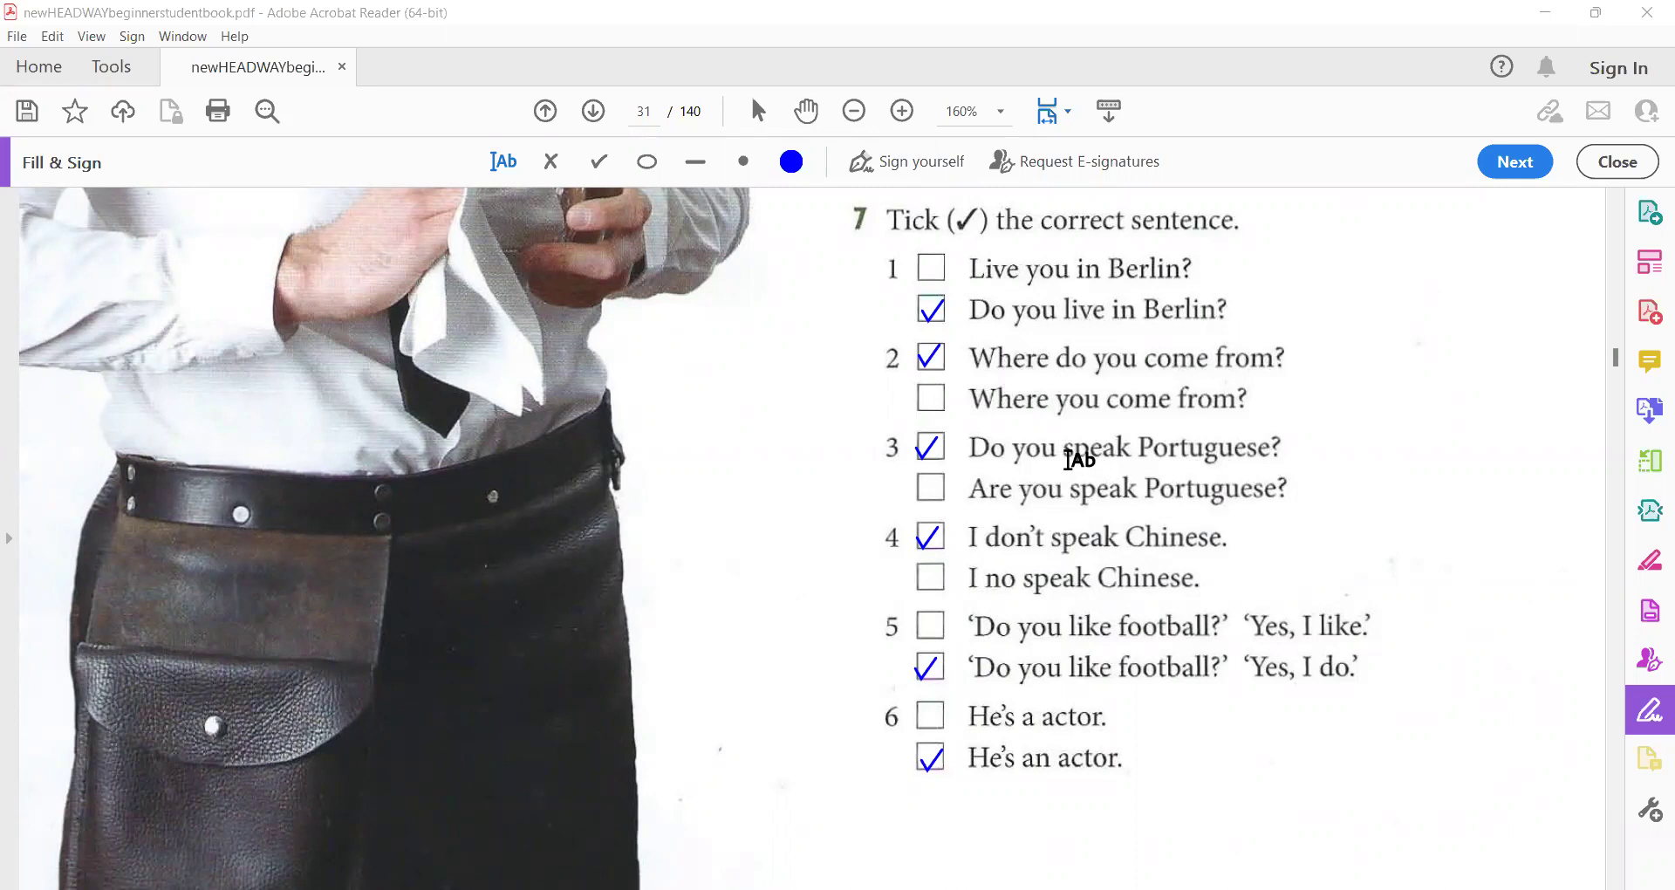
- Add a '------' dashed text entry under 'speak' in sentence 3
left_click(1067, 459)
type("----")
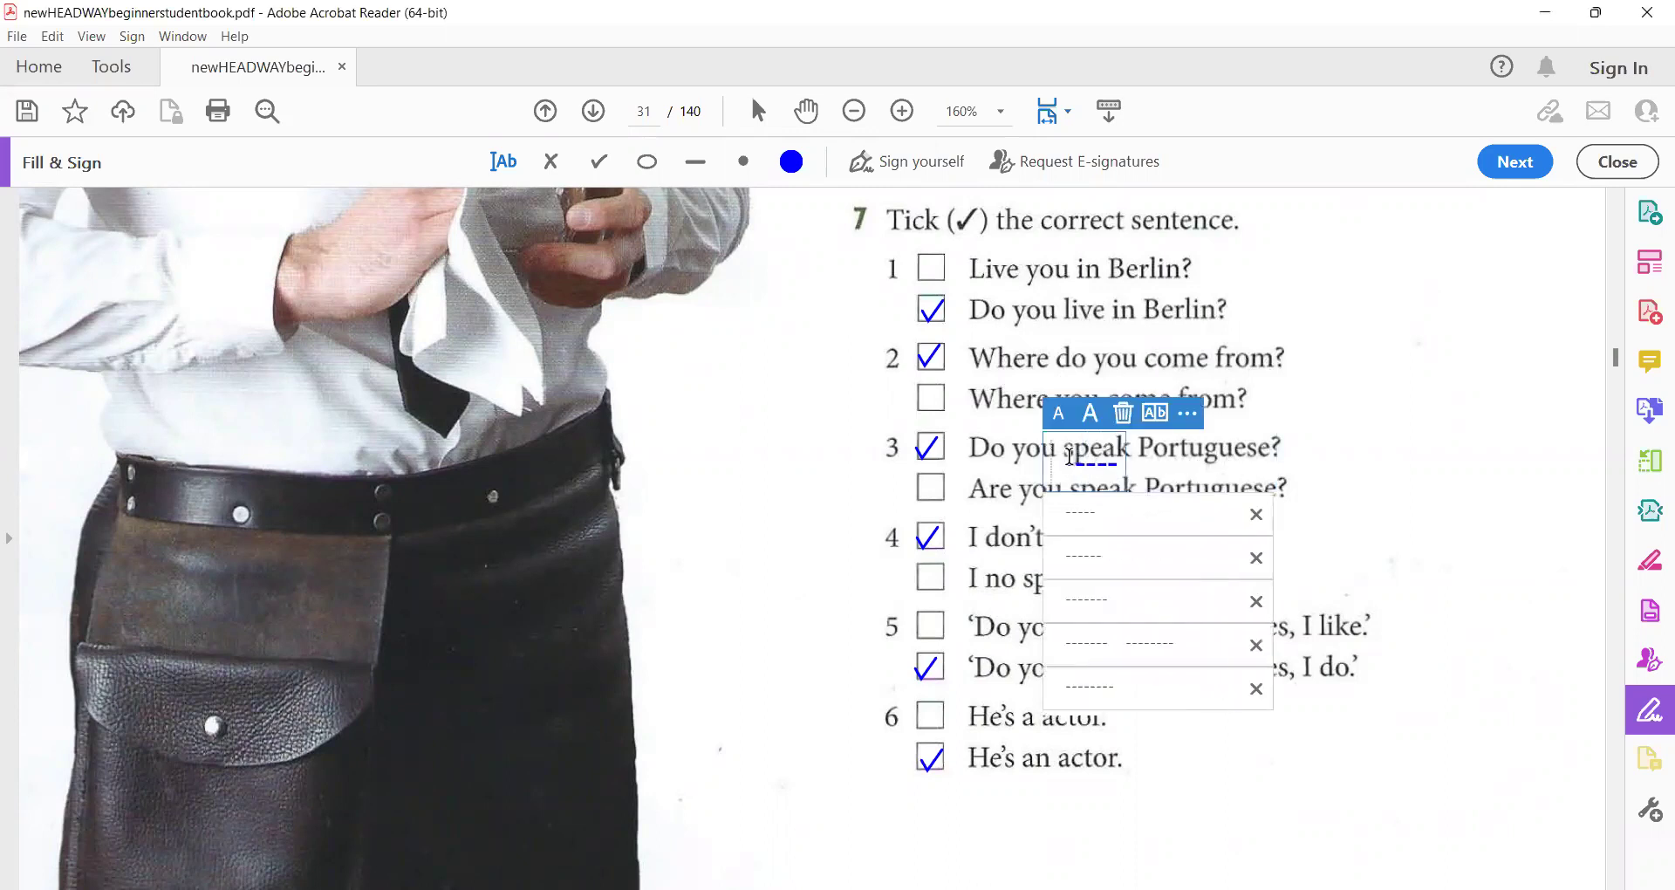
type("--")
left_click(1425, 364)
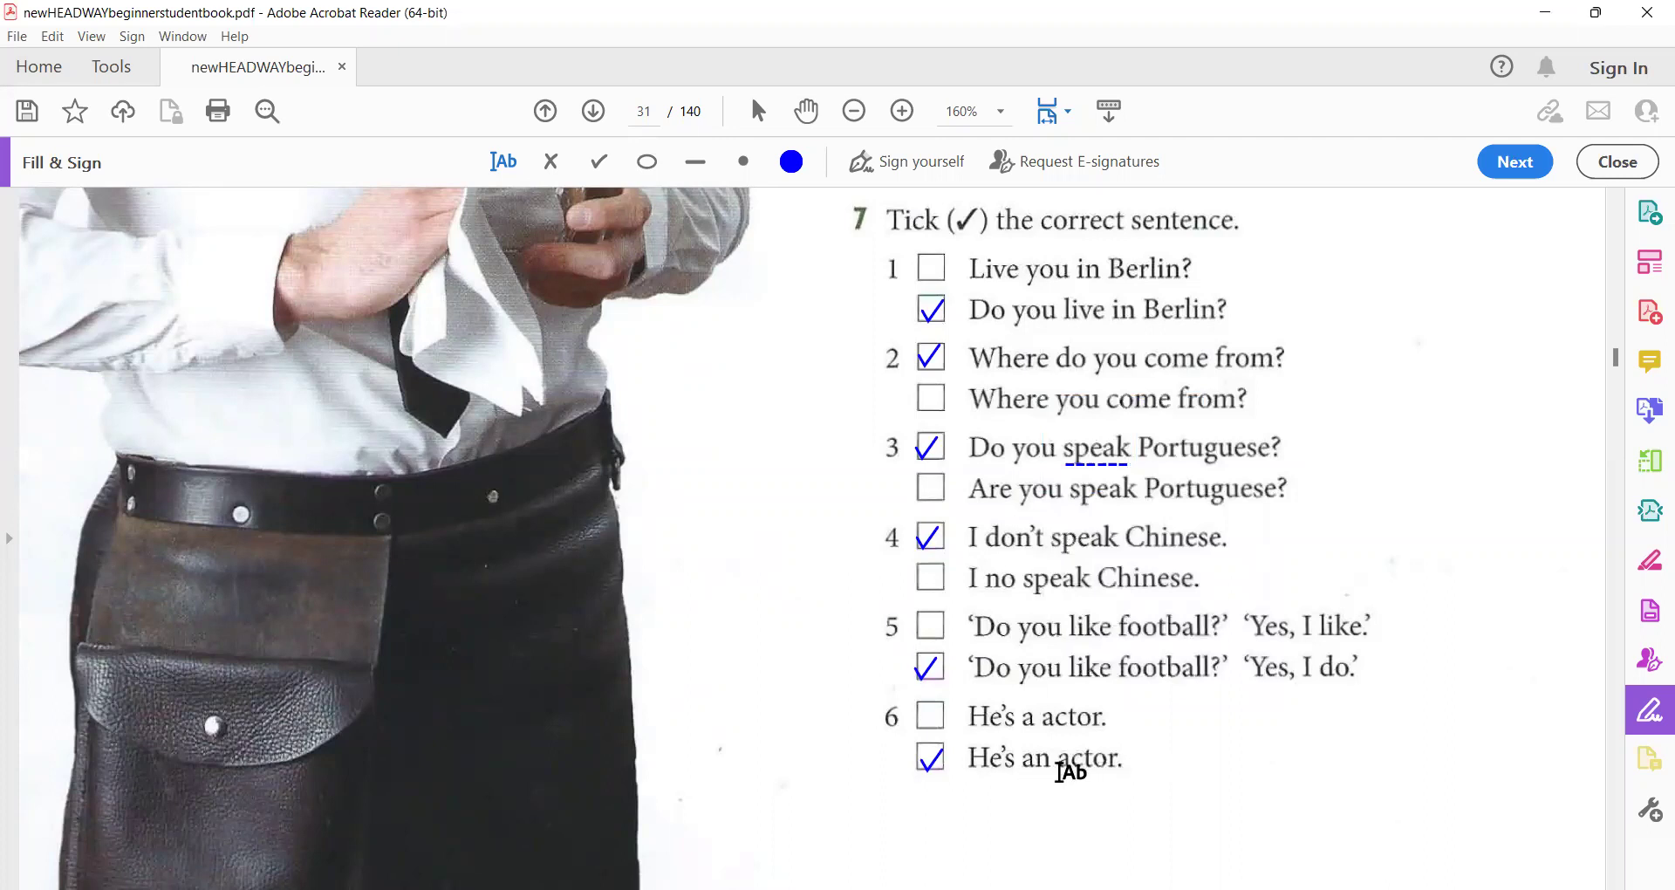
- Place a '-' dash under 'actor' in He's an actor., nudged slightly up-left
left_click(1066, 774)
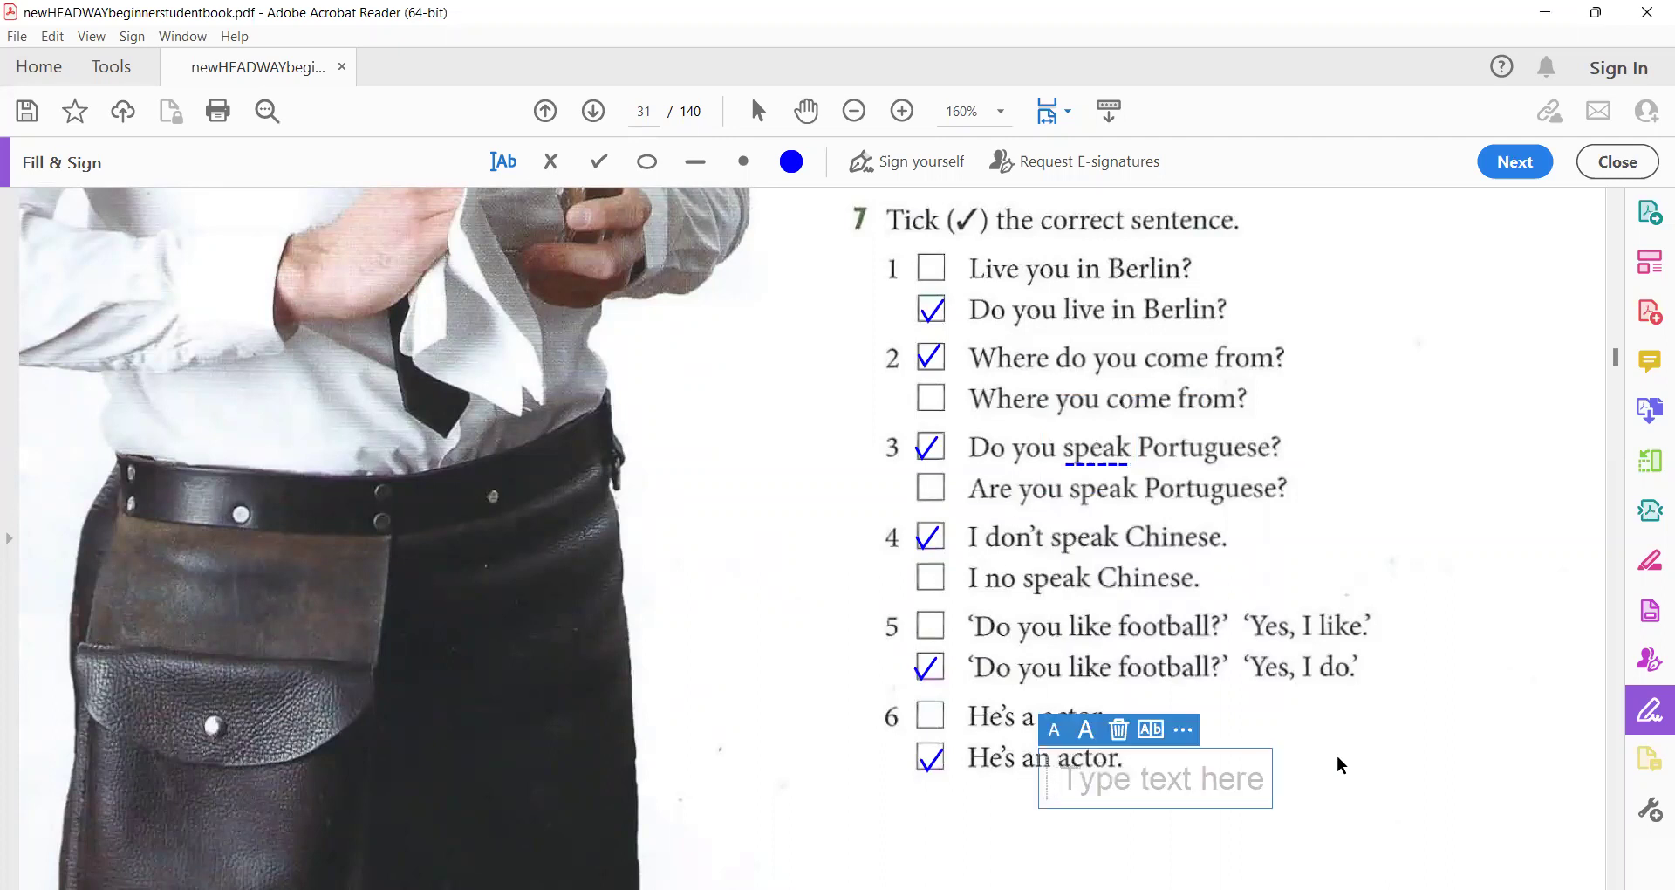
type("-")
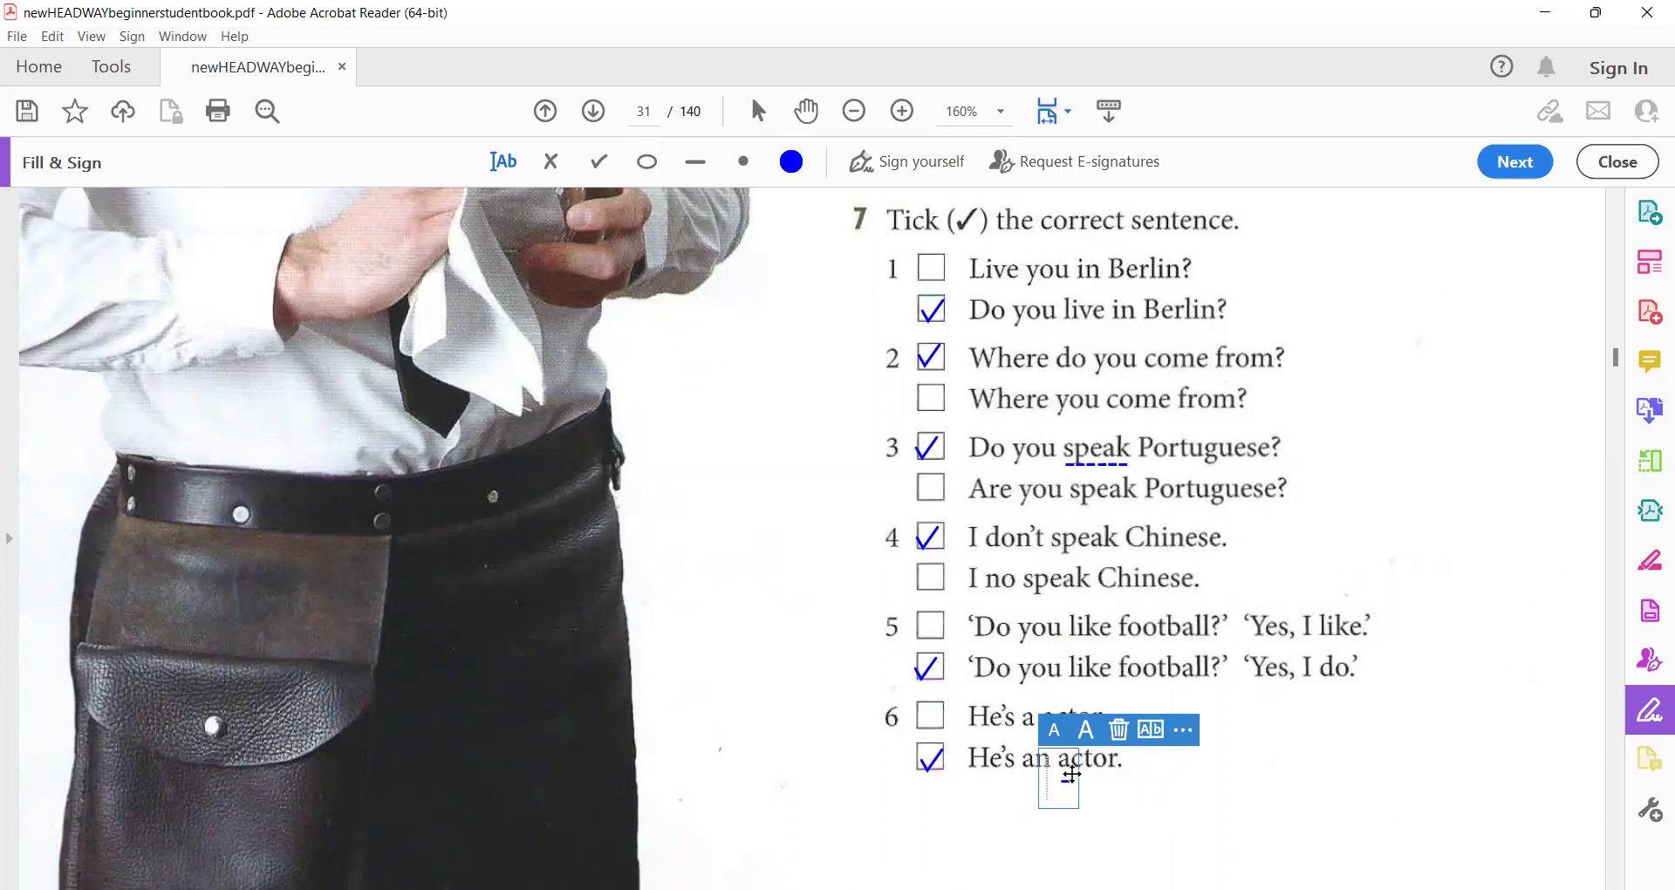
left_click_drag(1071, 773, 1069, 768)
left_click(1290, 750)
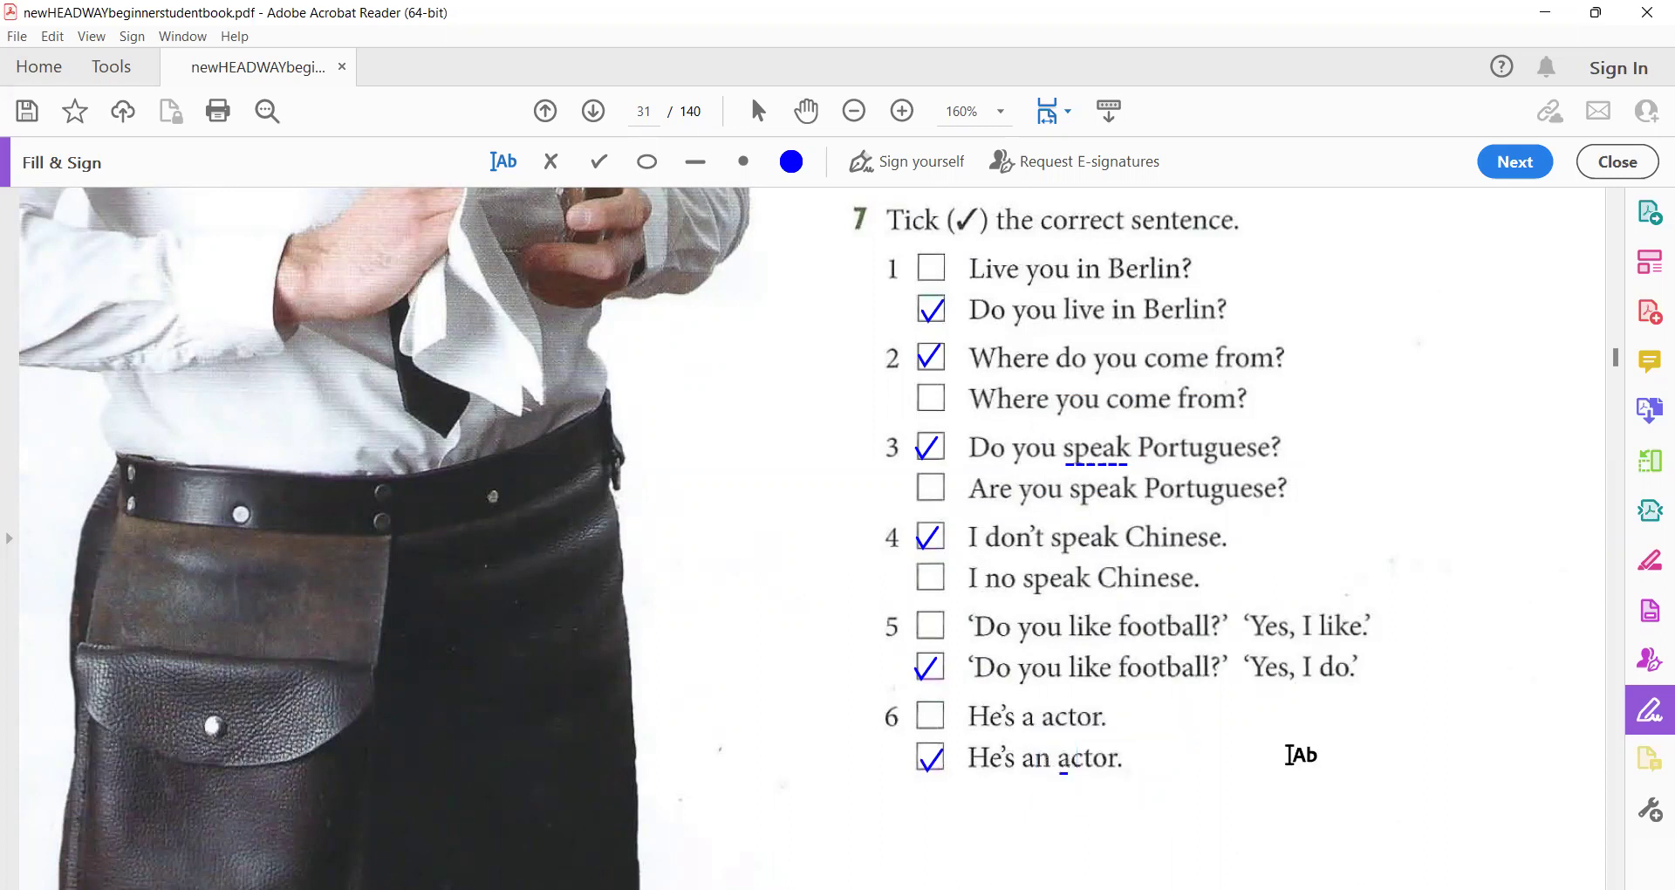